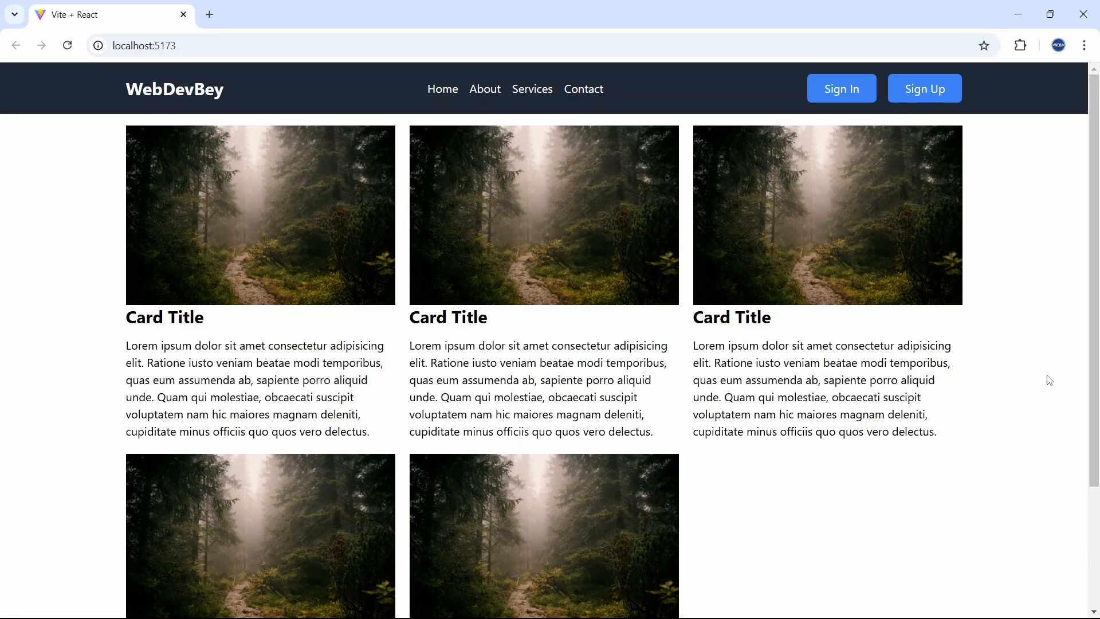
- Narrow the page to mobile width beside DevTools and toggle the full-screen menu open and closed twice via the hamburger and X icons
key("F12")
left_click_drag(684, 325, 416, 324)
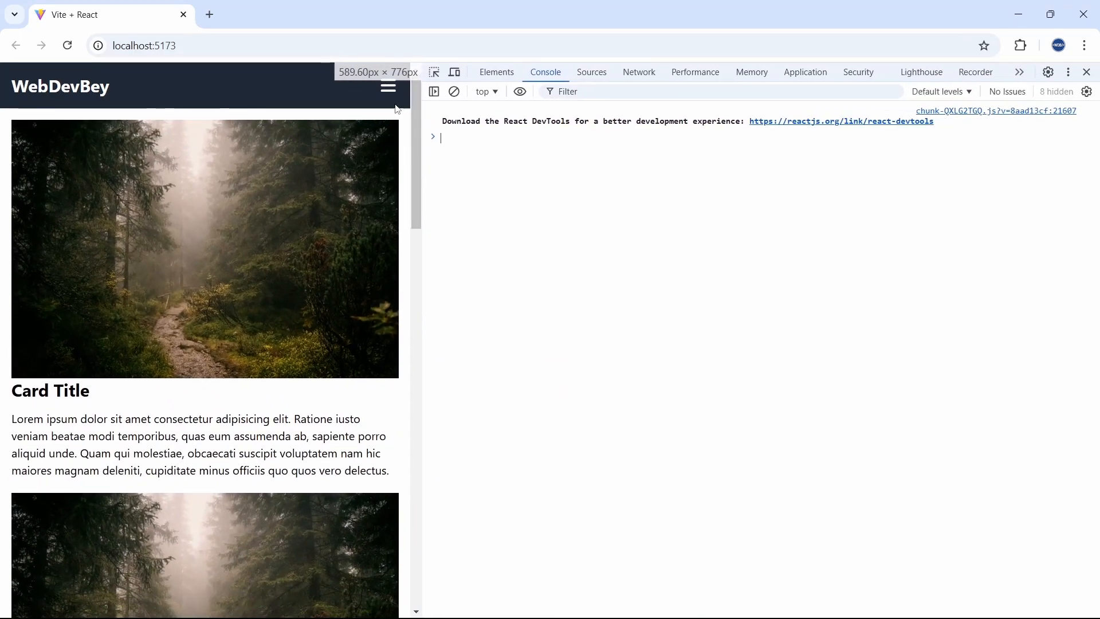
left_click(386, 86)
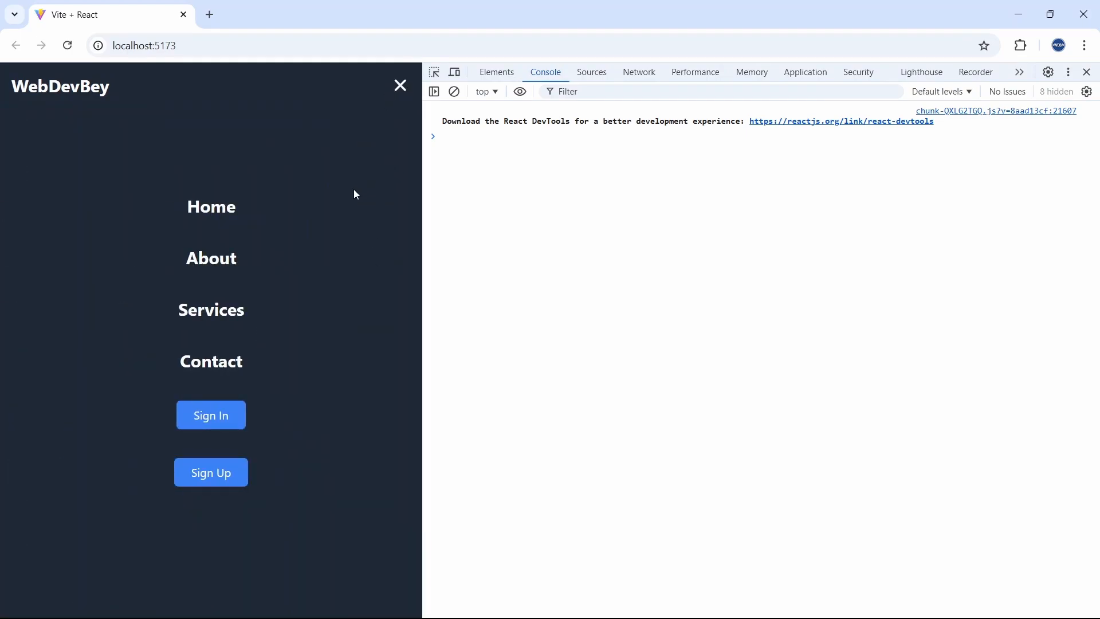
left_click(401, 87)
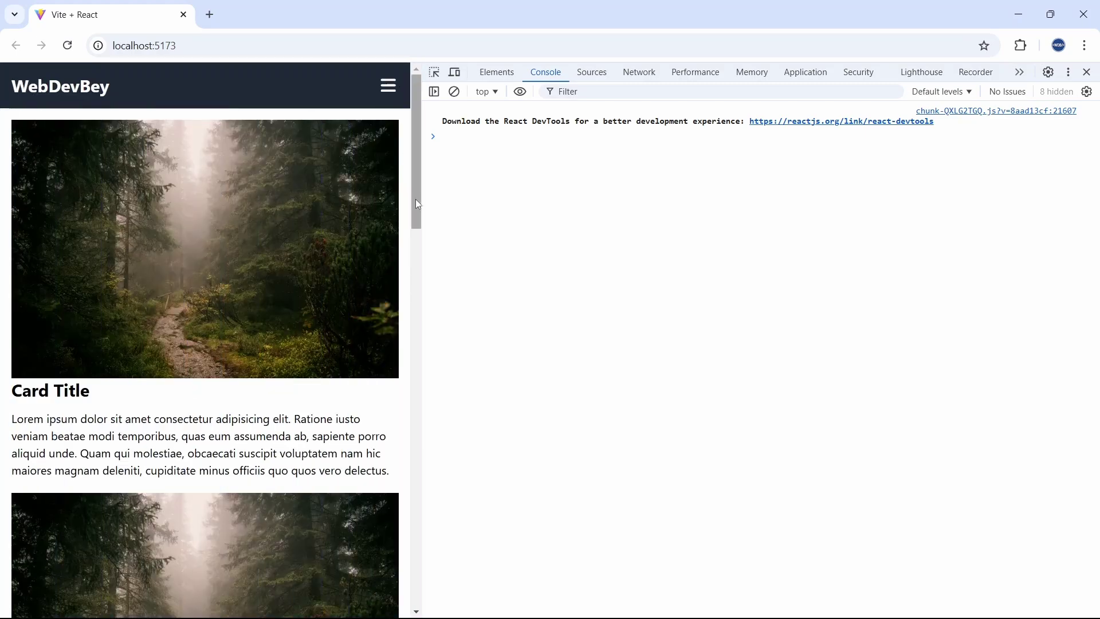
left_click(388, 86)
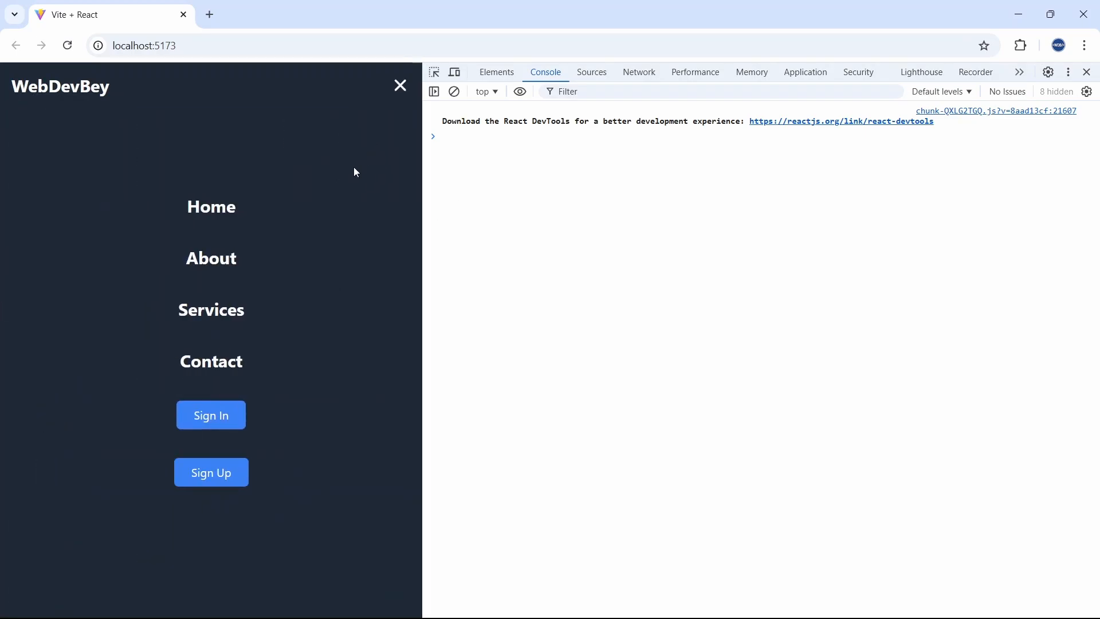
left_click(400, 87)
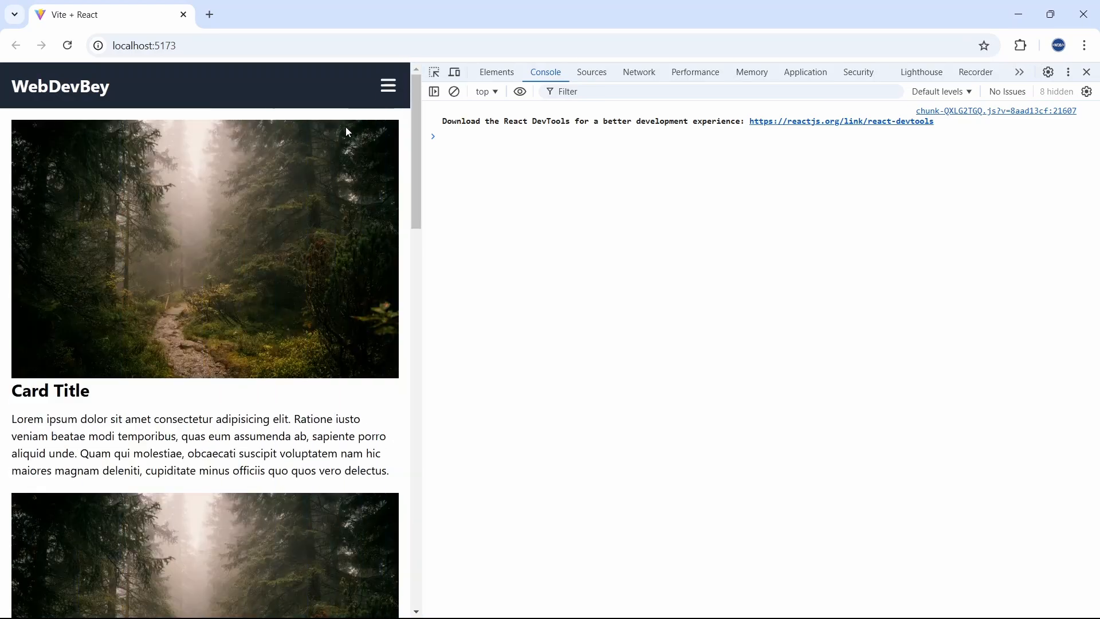
scroll(307, 212, "down", 2)
scroll(305, 215, "down", 4)
scroll(237, 206, "down", 1)
scroll(205, 248, "up", 6)
scroll(205, 245, "up", 1)
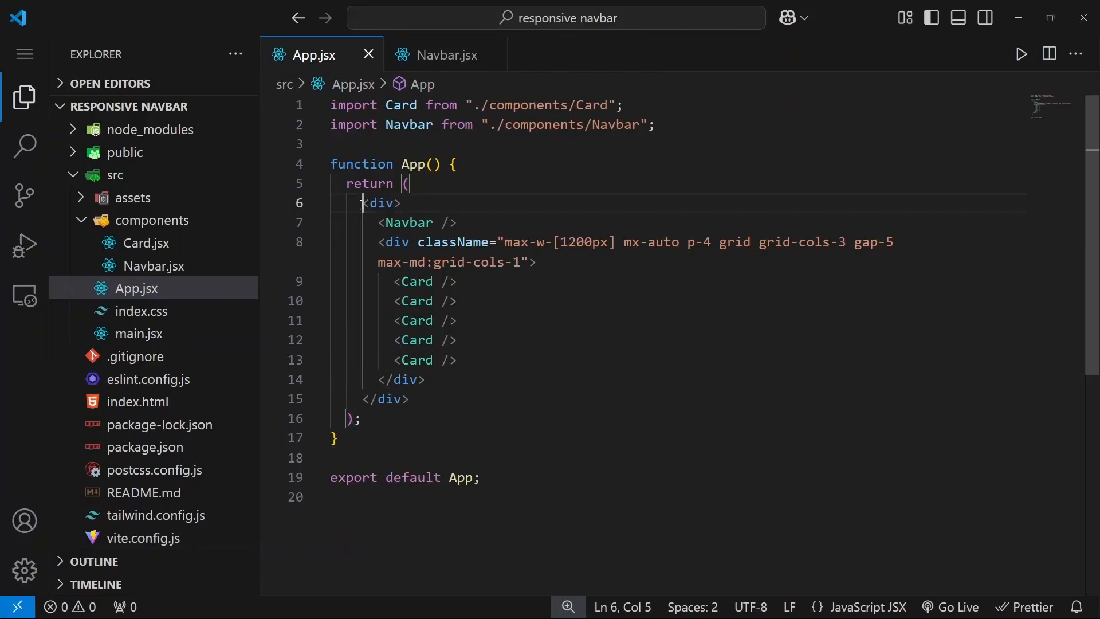
- Review App.jsx's markup — the Navbar usage and the five Card components — then switch to Navbar.jsx
left_click_drag(362, 203, 425, 378)
left_click(436, 388)
left_click_drag(376, 223, 458, 223)
left_click(458, 223)
left_click_drag(397, 289, 419, 359)
left_click(514, 355)
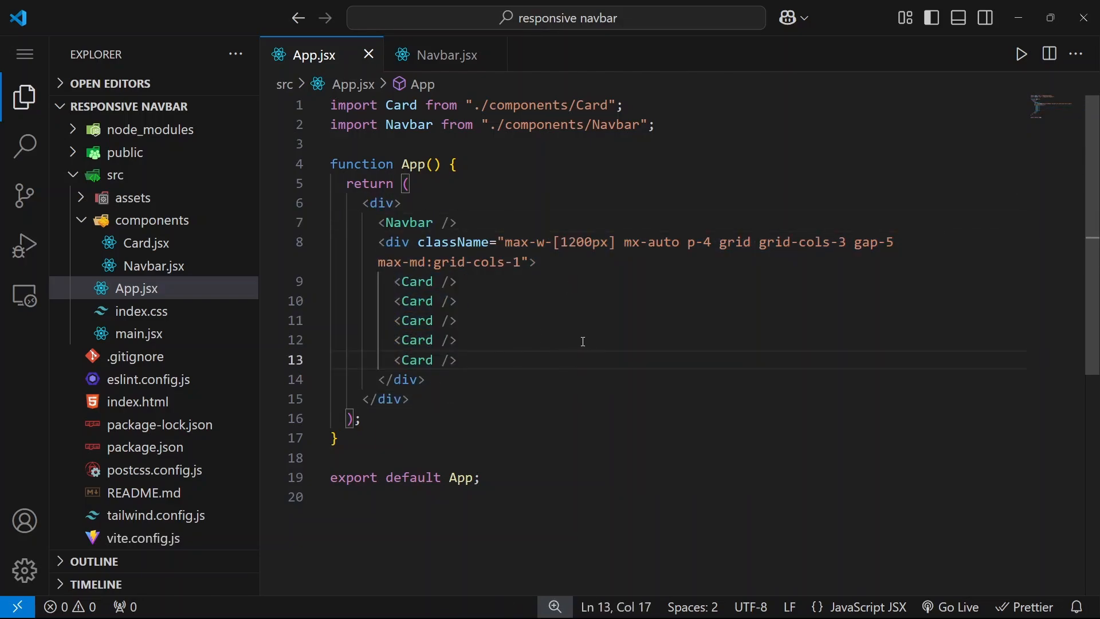
key("ctrl+Tab")
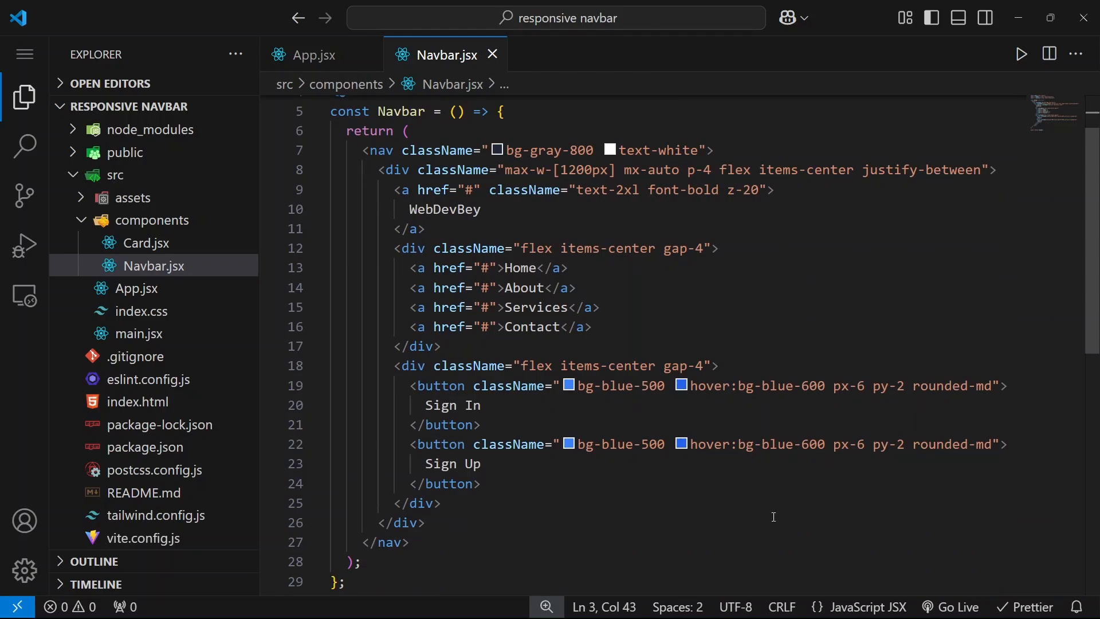
- Check in Chrome with DevTools docked that the starter navbar crowds together at narrow width, then return to the editor
key("alt+Tab")
scroll(866, 284, "up", 2)
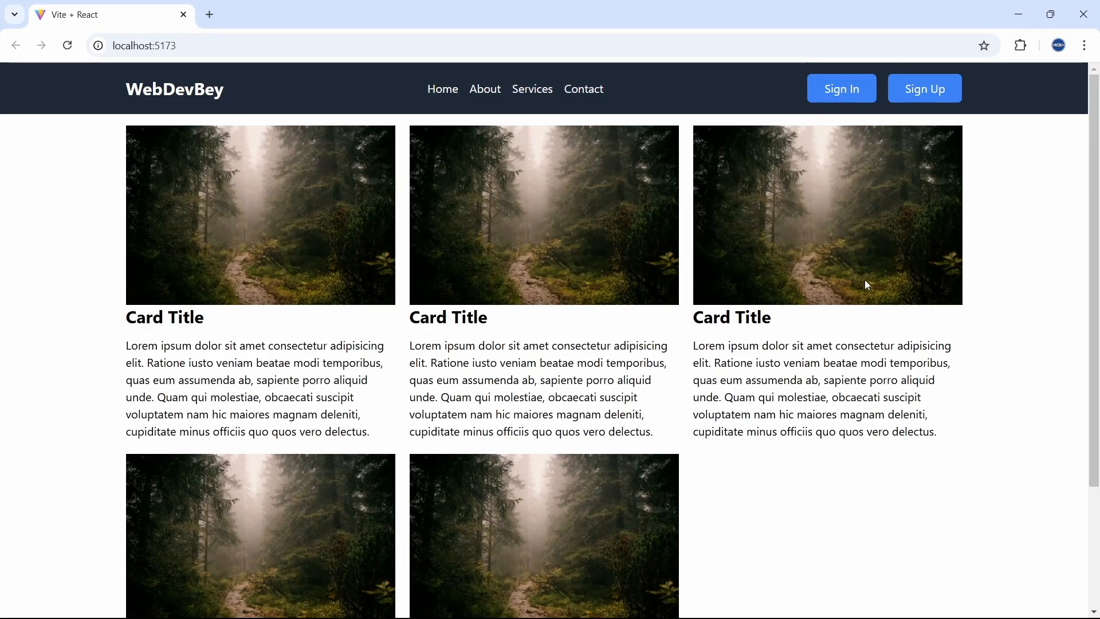
key("F12")
left_click_drag(517, 280, 417, 279)
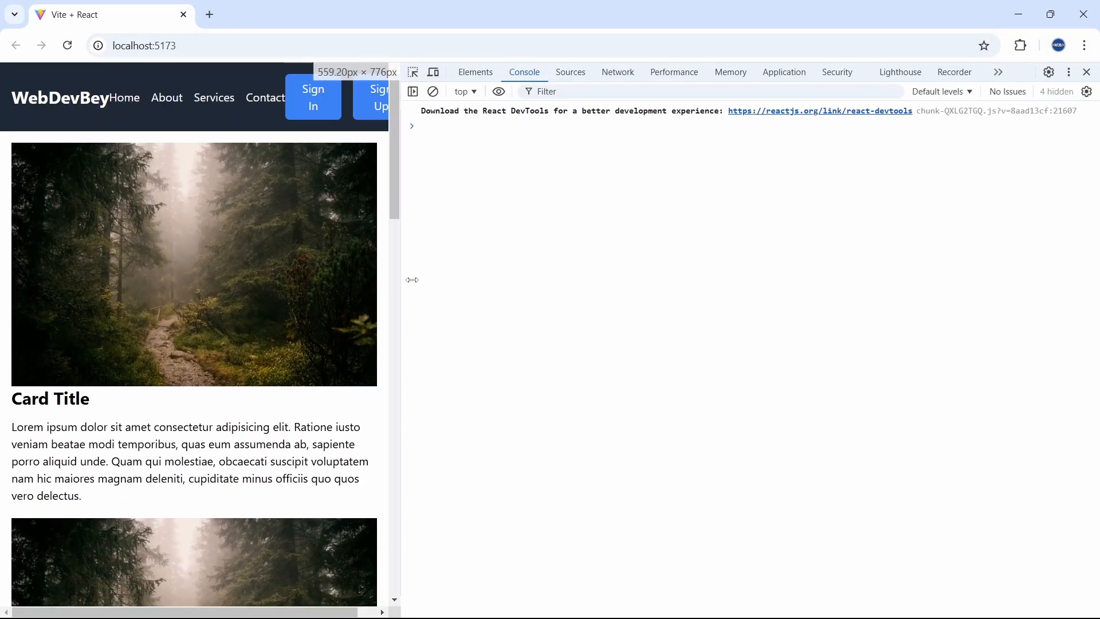
key("alt+Tab")
- Declare const [isOpen, setIsOpen] = useState(false) at the top of the Navbar function
left_click(551, 185)
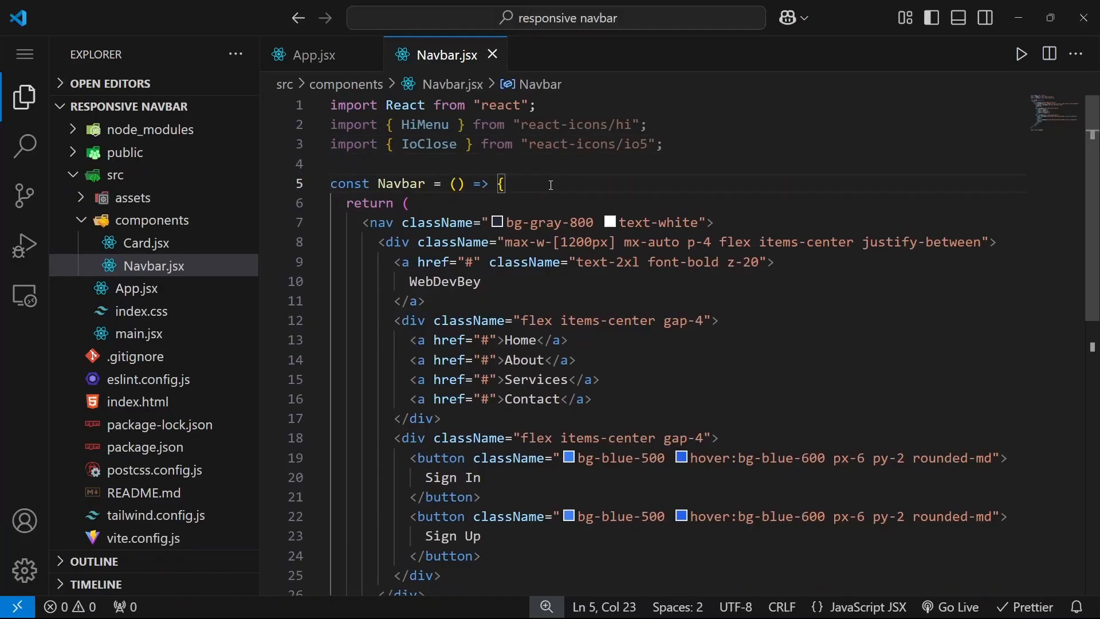
key("Return")
type("const [isOpen, setIsO")
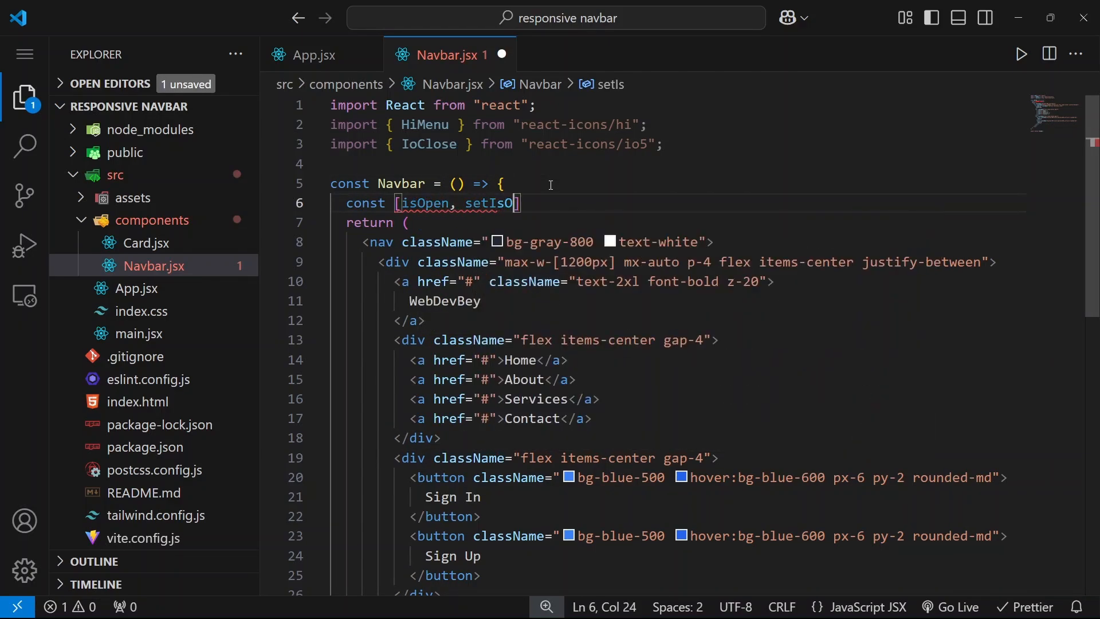
type("pen] = use")
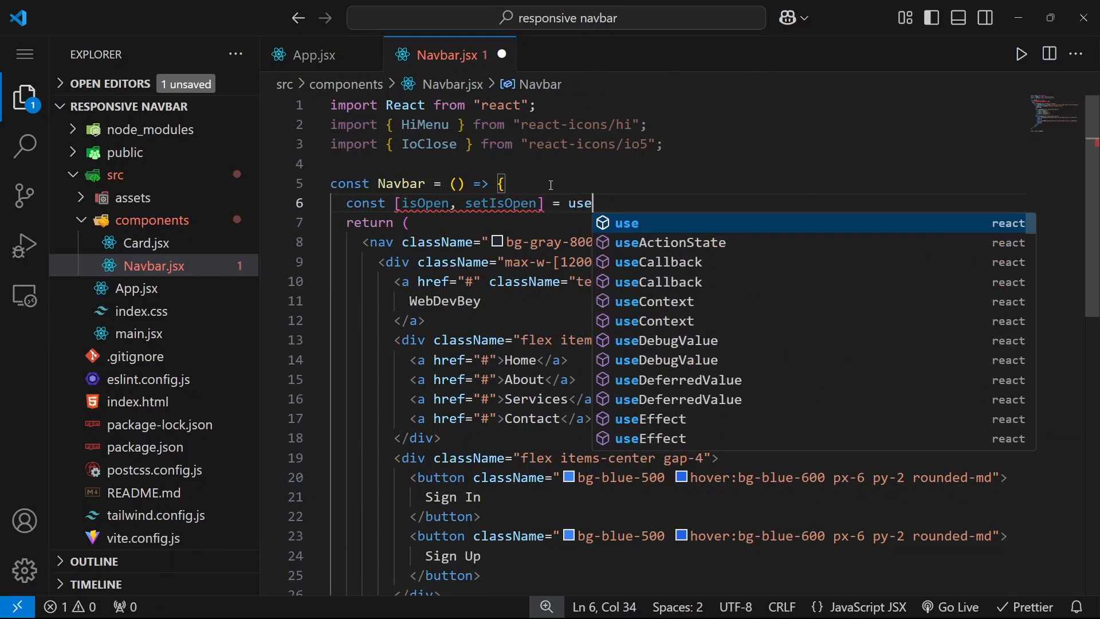
type("S")
key("Return")
type("(false);")
key("Return")
type("cons")
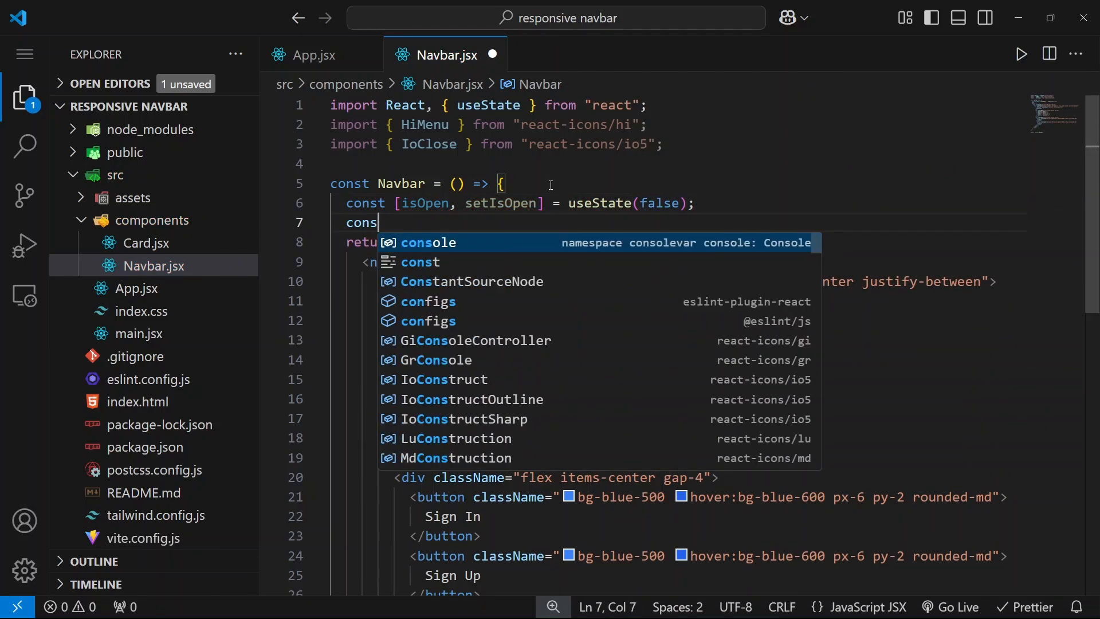
type("t to")
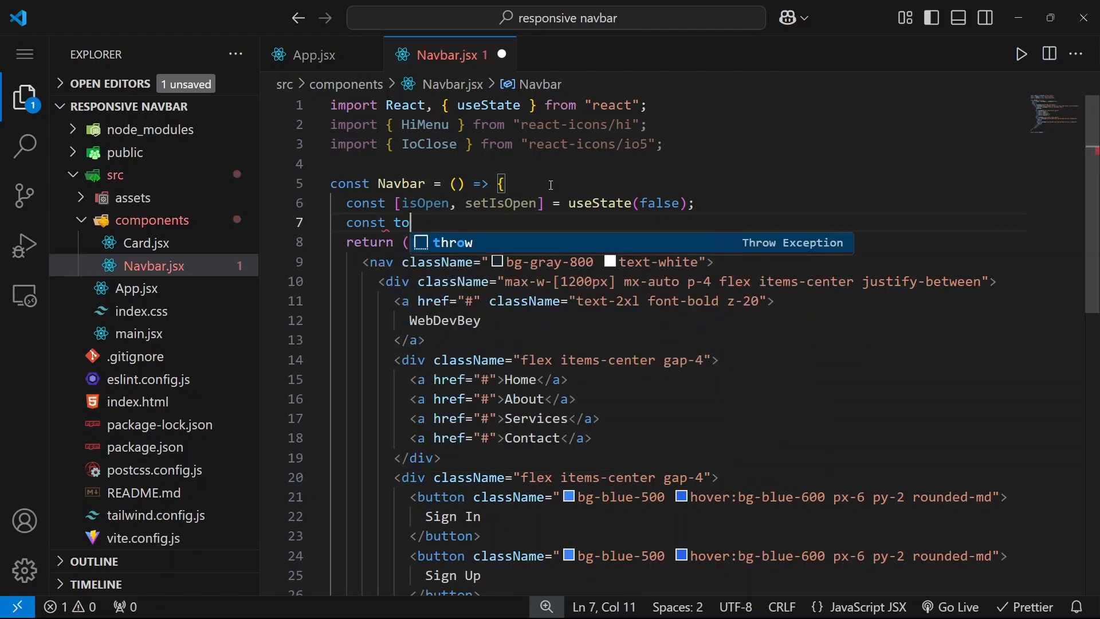
type("ggleMenu")
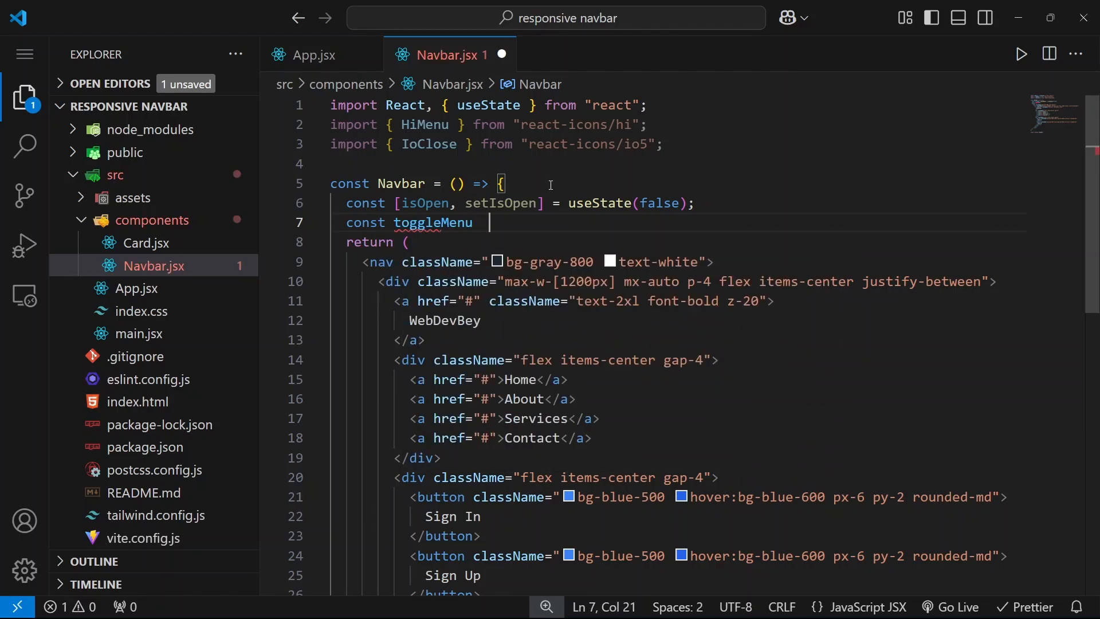
- Add a toggleMenu arrow function whose body calls setIsOpen(!isOpen)
key("BackSpace")
type("= () => {")
key("Return")
type("set")
key("Return")
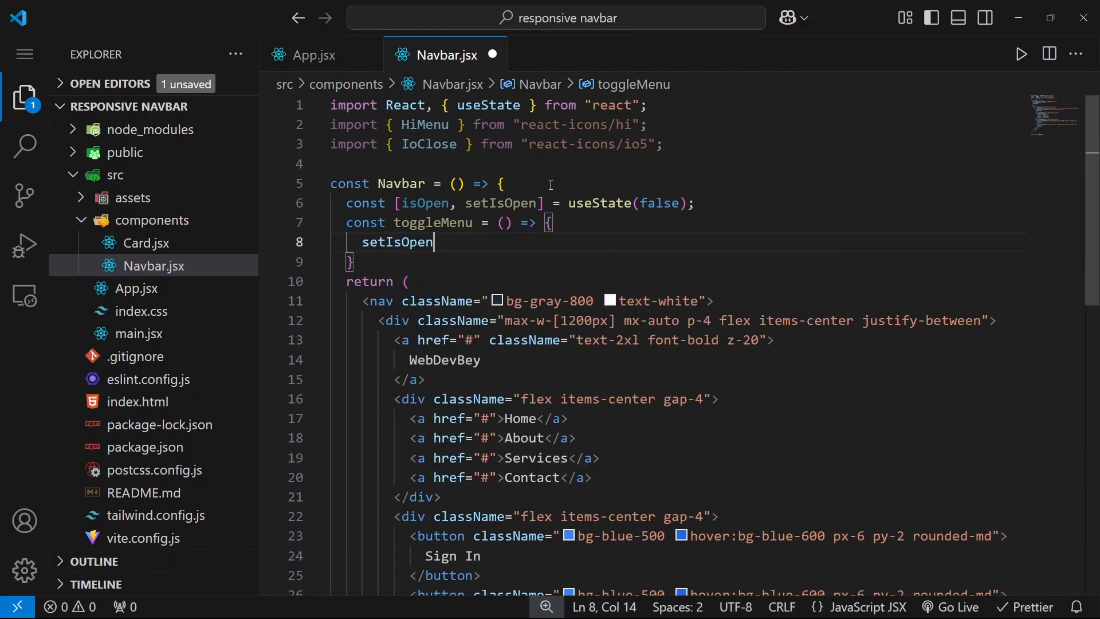
type("(!isOpen")
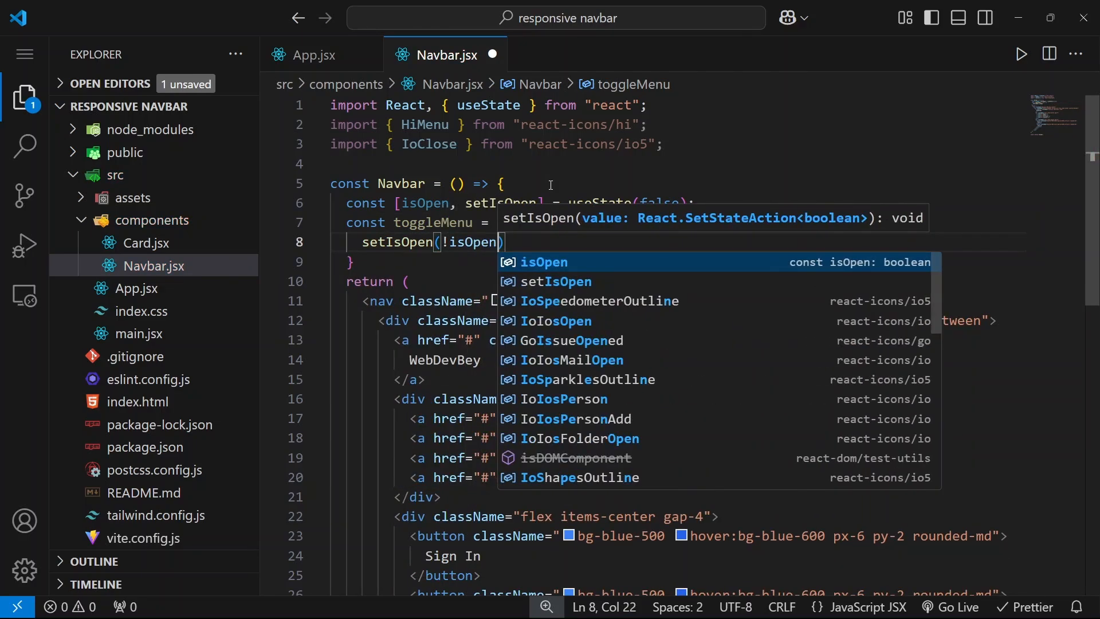
type(")")
left_click(407, 281)
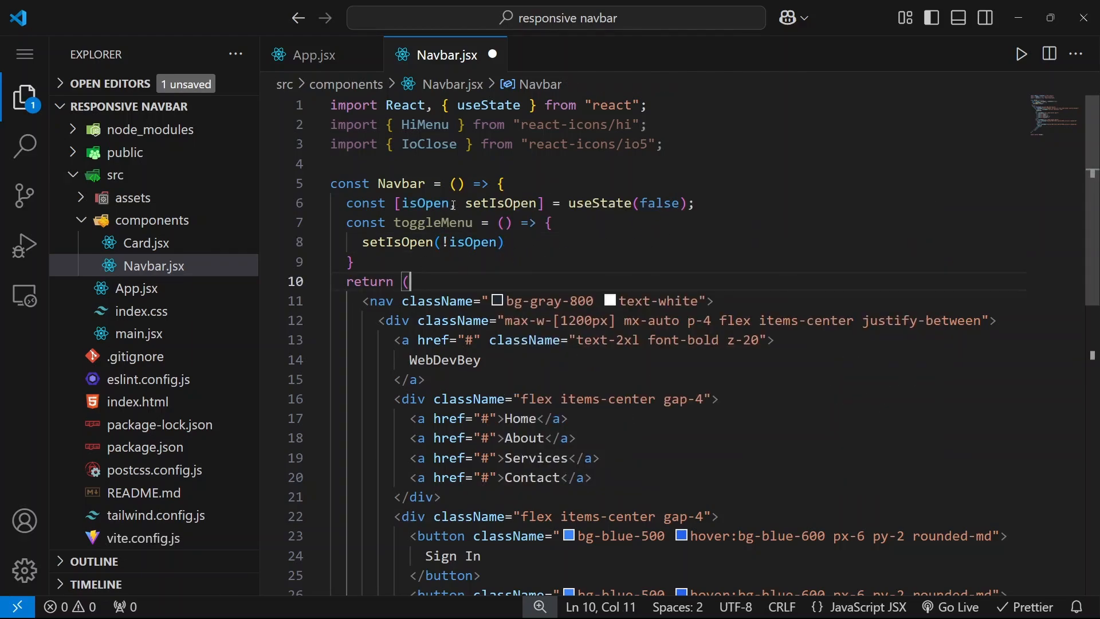
left_click(506, 242)
- Save to auto-format Navbar.jsx and review the HiMenu and IoClose icon imports
key("ctrl+s")
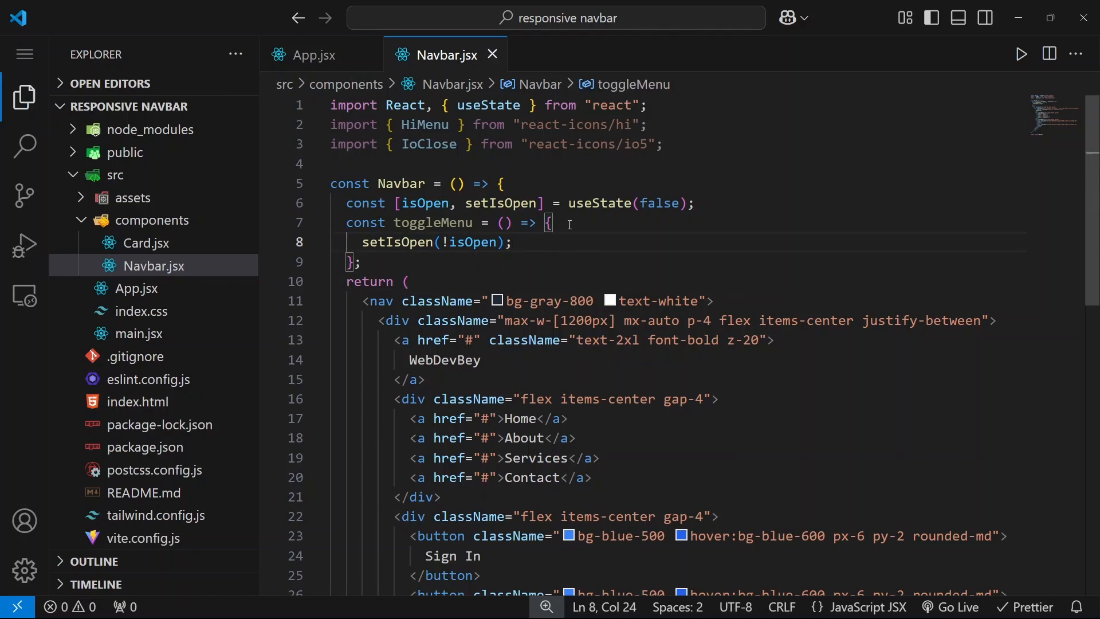
left_click_drag(678, 149, 330, 125)
left_click(474, 143)
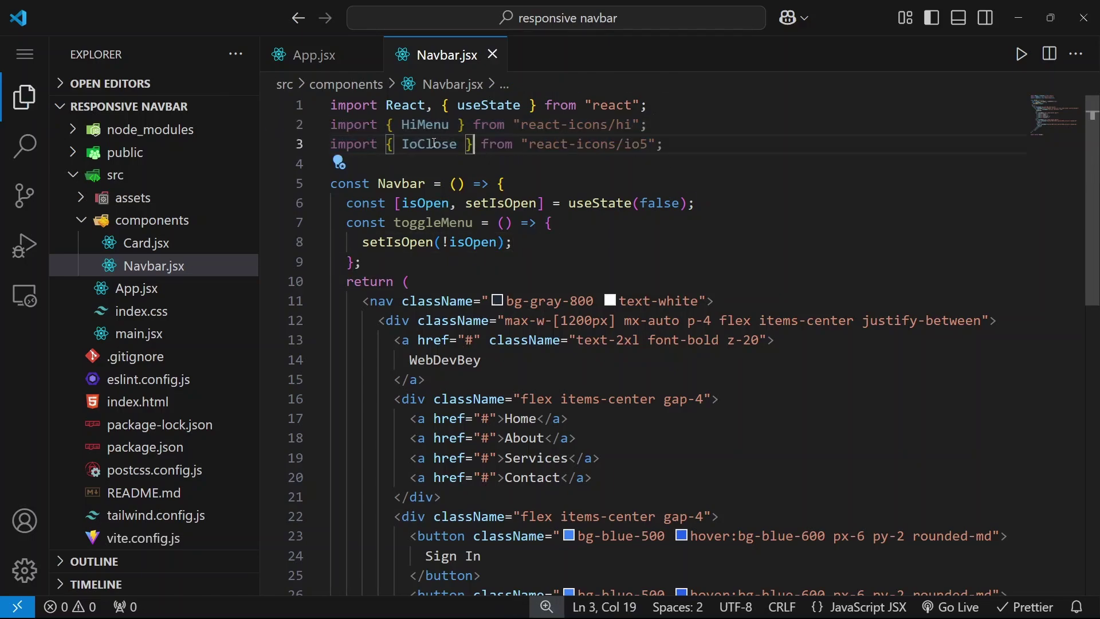
left_click(623, 171)
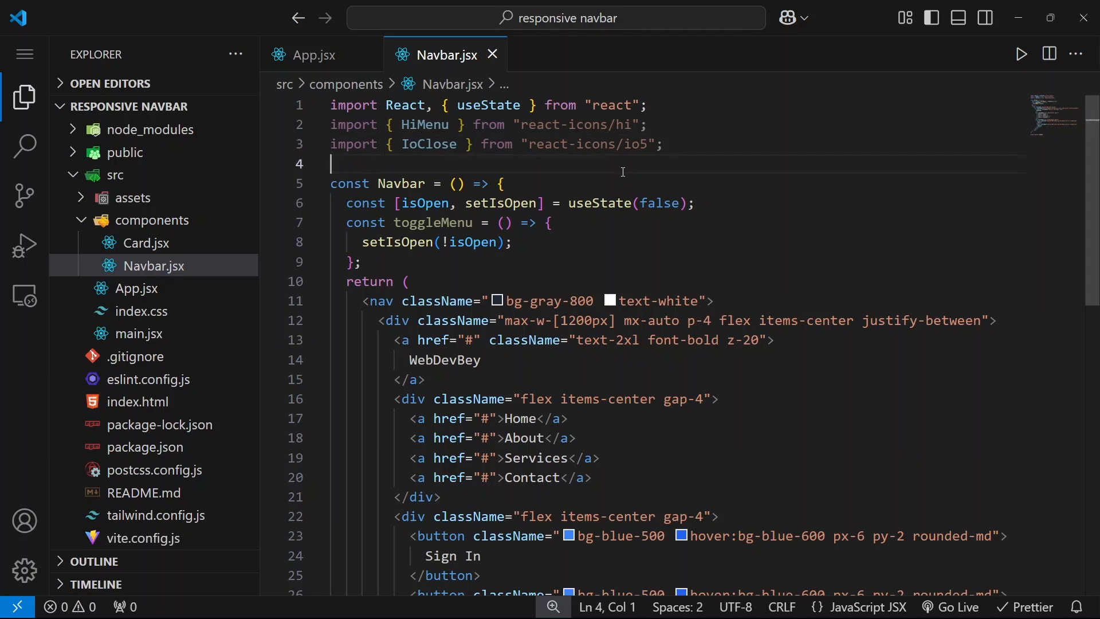
- Below the logo link add a {!isOpen && (...)} block wrapping <HiMenu size={30} /> in a div
left_click(453, 378)
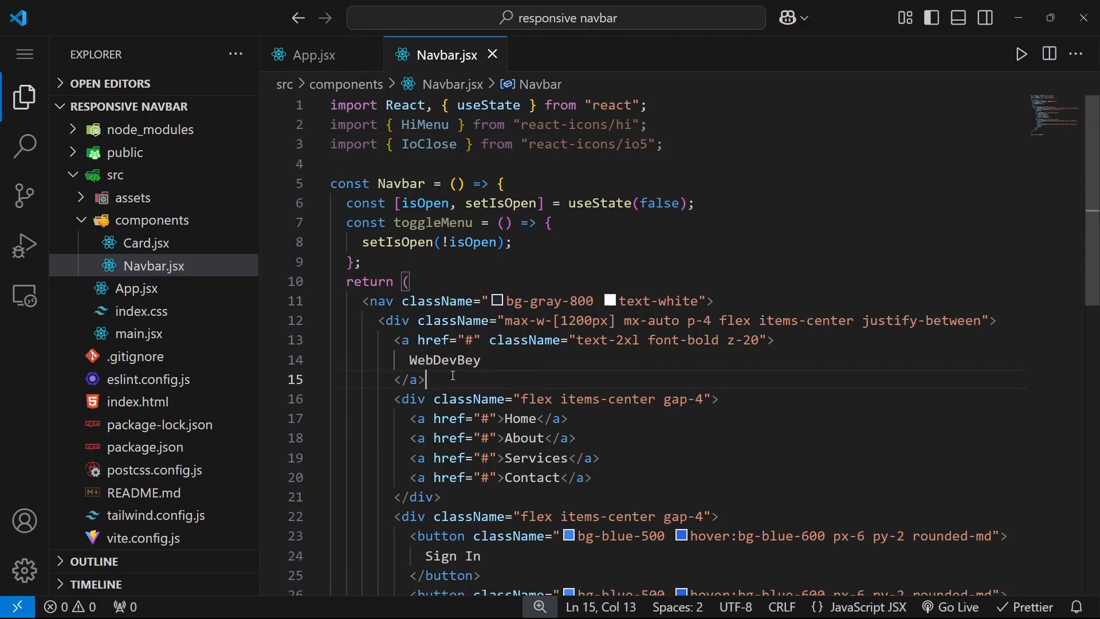
key("Return")
type("{")
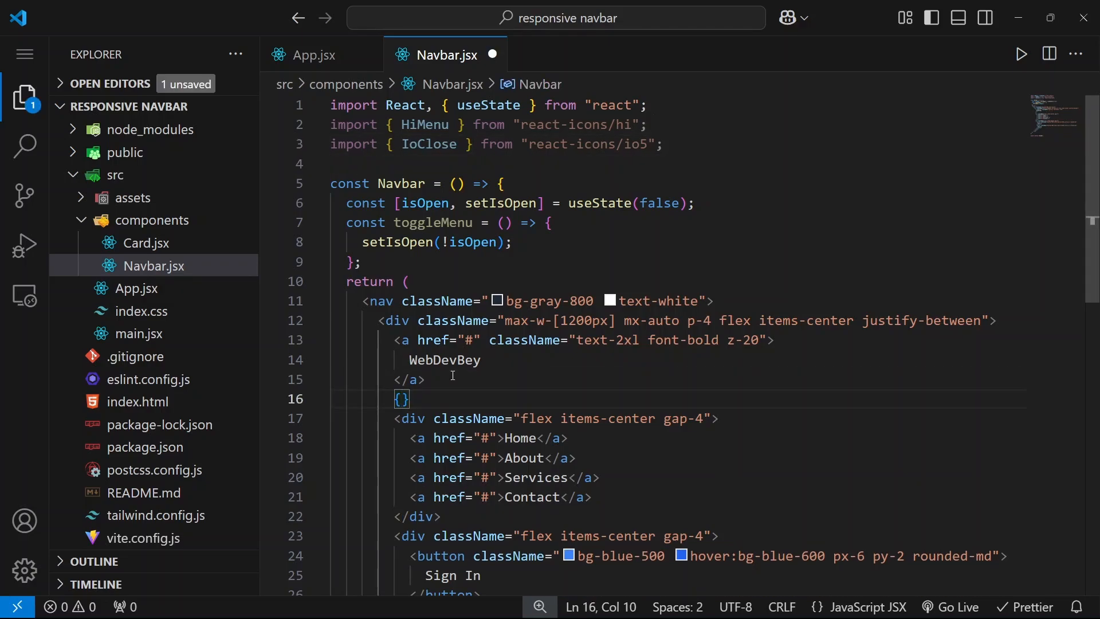
type("!isOp")
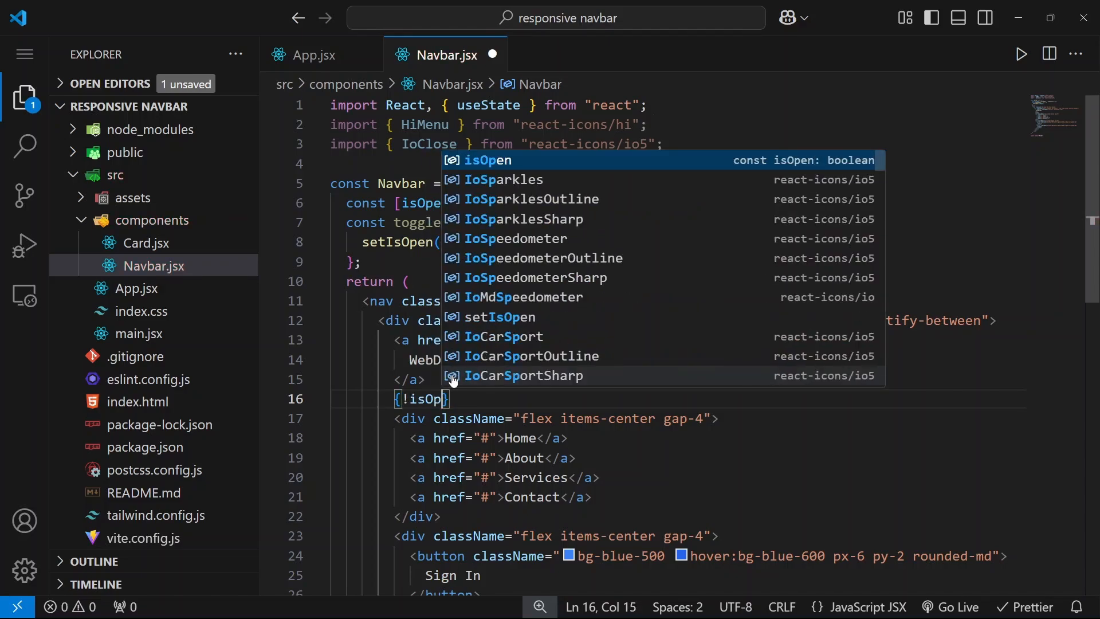
type("en && (")
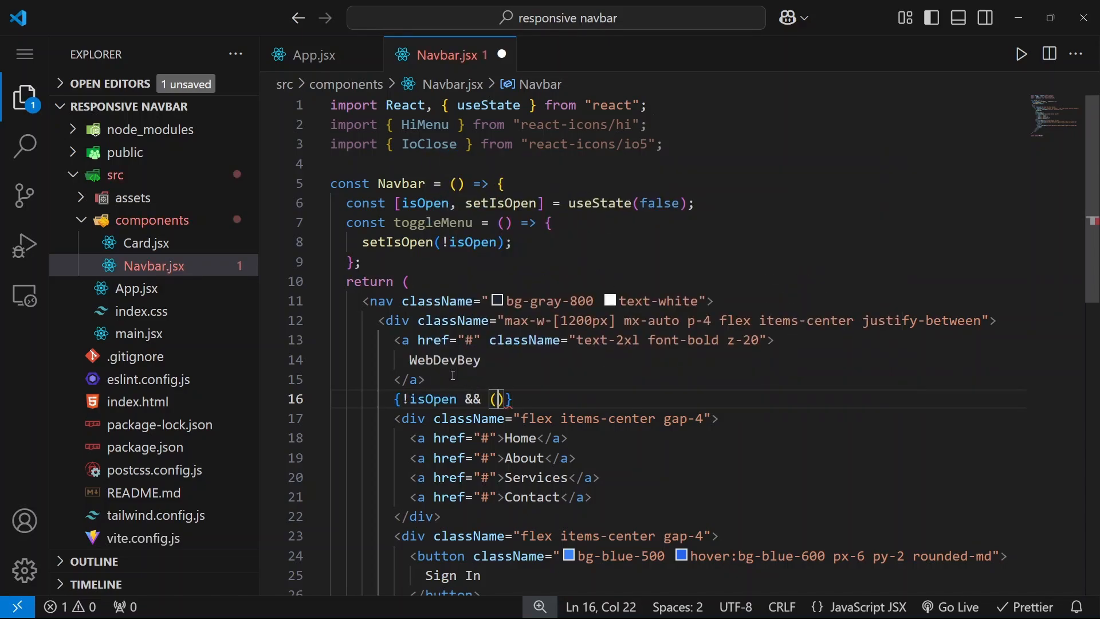
key("Return")
type("<div></div>")
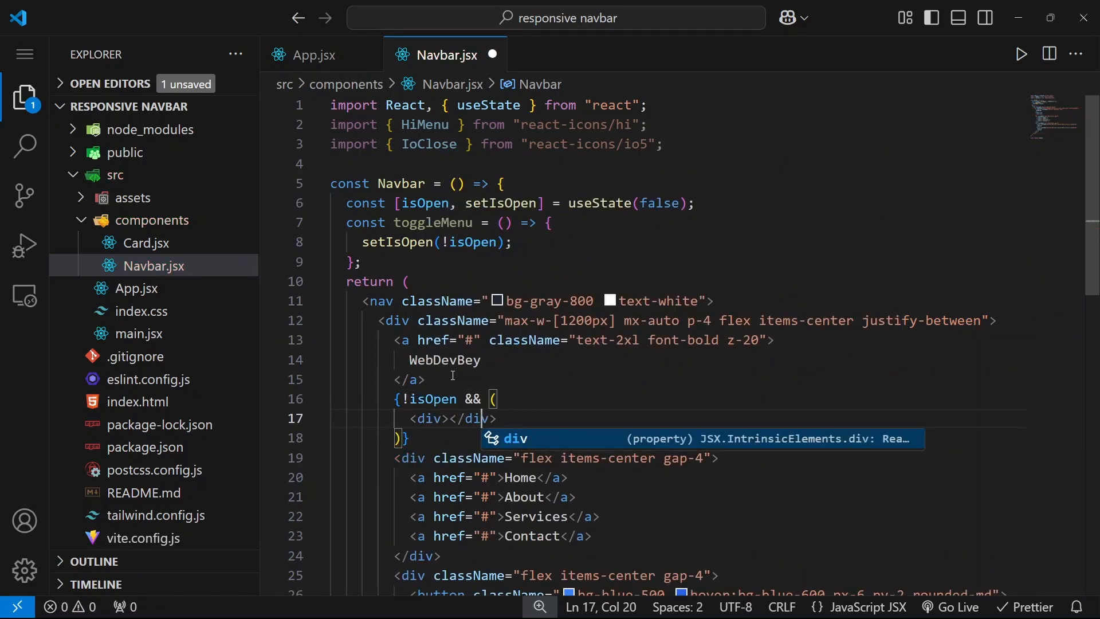
key("Left")
key("Left")
key("Left")
key("Return")
type("<H")
key("Return")
type("/")
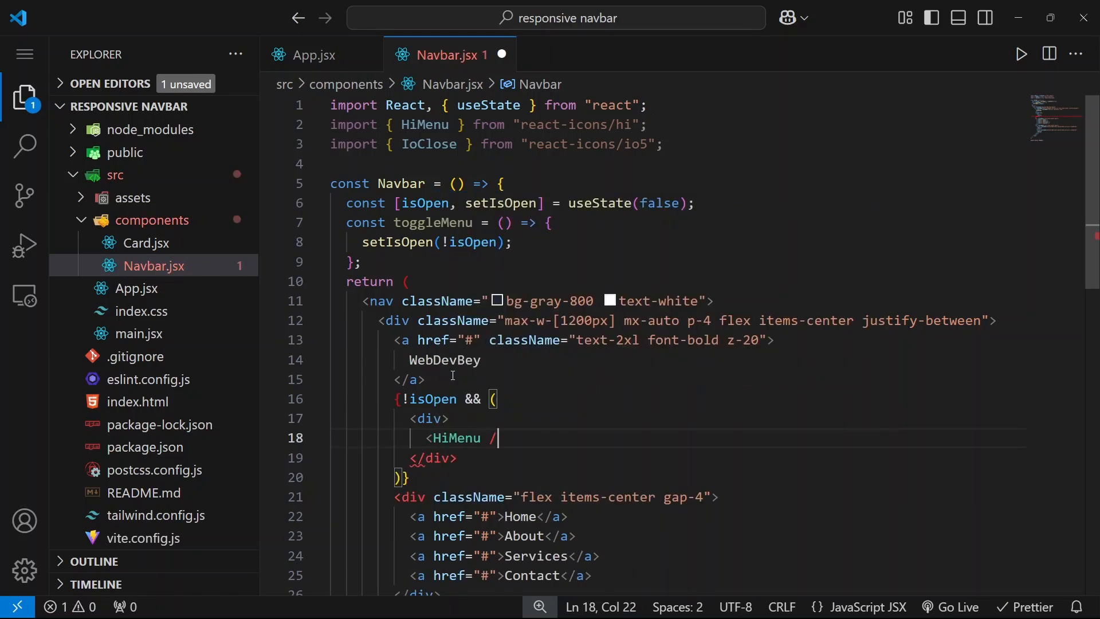
type(">")
key("Left")
key("Left")
key("Left")
type("size")
key("Return")
type("30")
- Give the wrapper div className="cursor-pointer md:hidden" and save Navbar.jsx
left_click(596, 418)
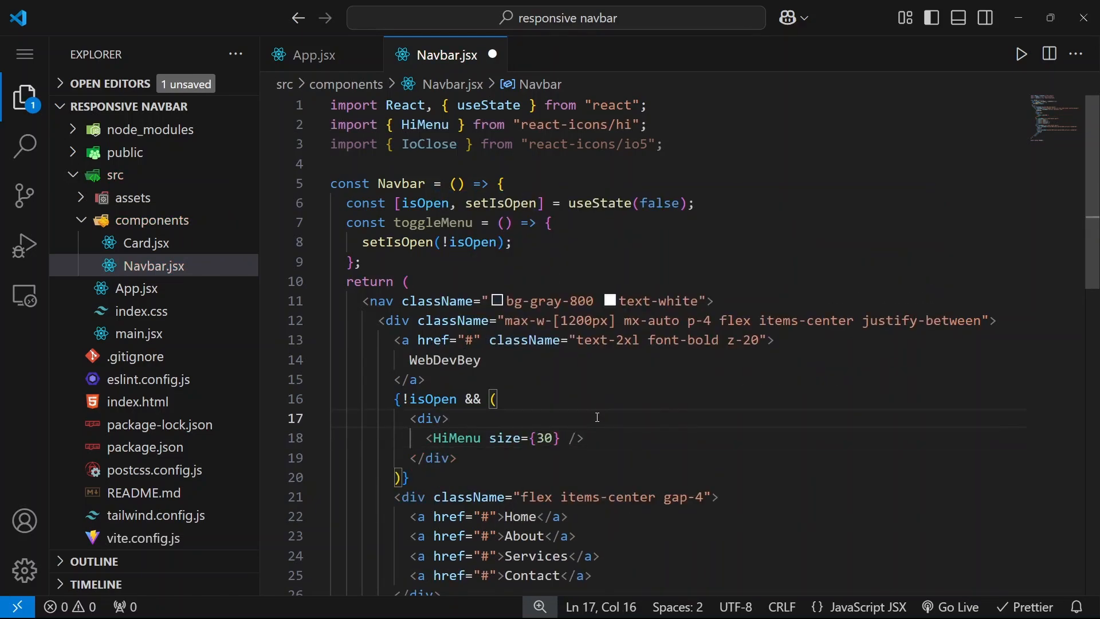
key("Left")
type("cl")
key("Return")
type("cursor-pointer")
key("ctrl+s")
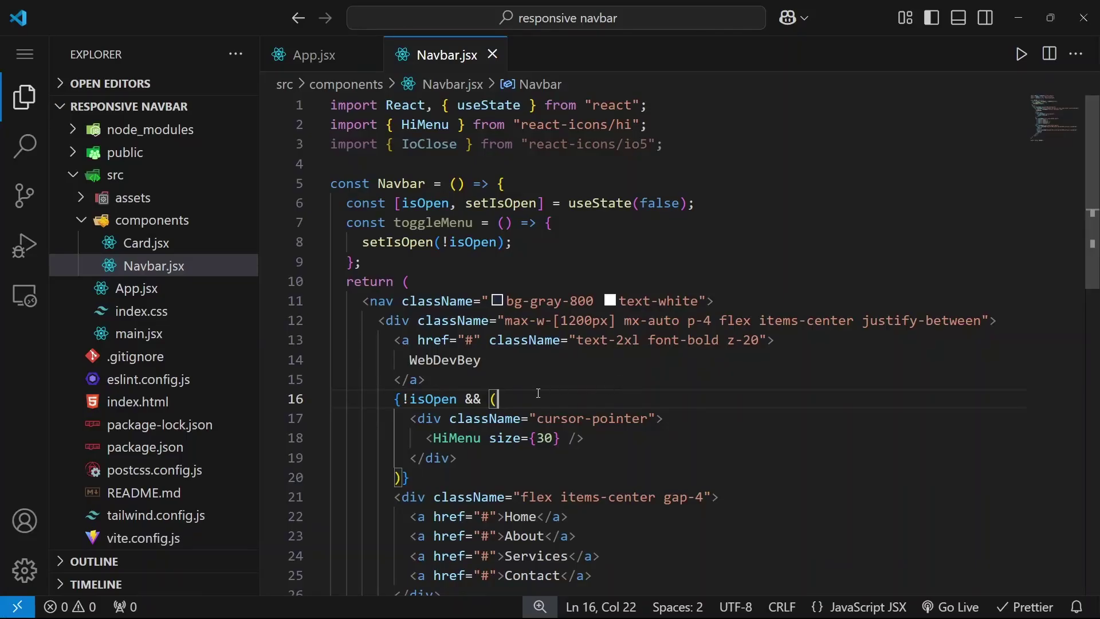
left_click(653, 419)
type("md:hidden")
left_click(747, 401)
key("ctrl+s")
scroll(616, 374, "down", 2)
scroll(616, 374, "down", 2)
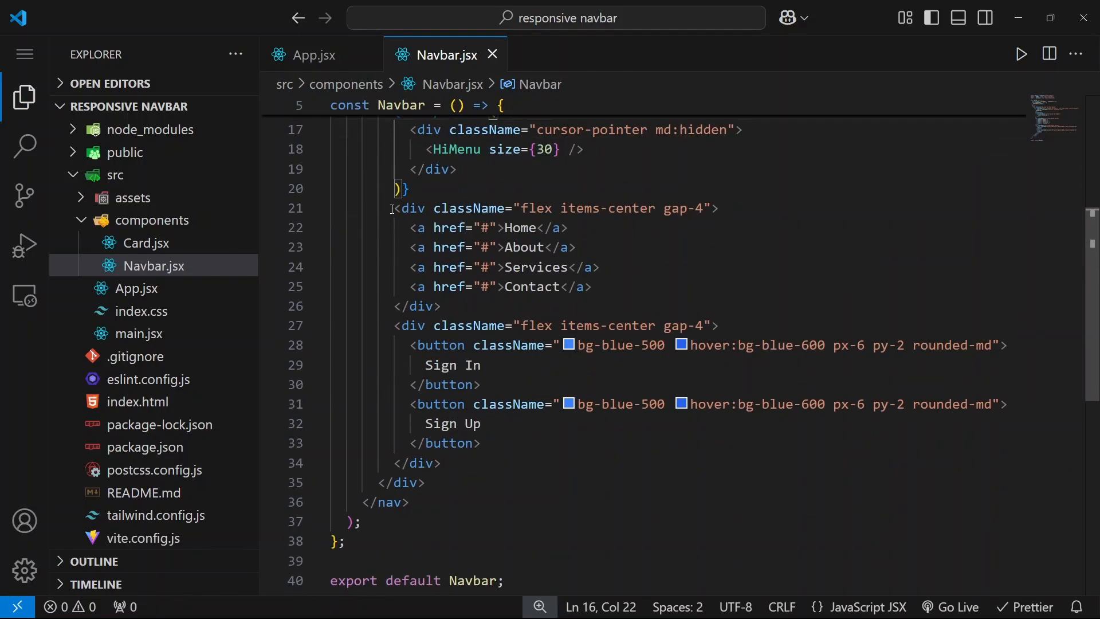
- Change the nav links div to items-center gap-4 hidden md:flex, removing its leading flex class
left_click_drag(394, 209, 454, 308)
left_click(452, 310)
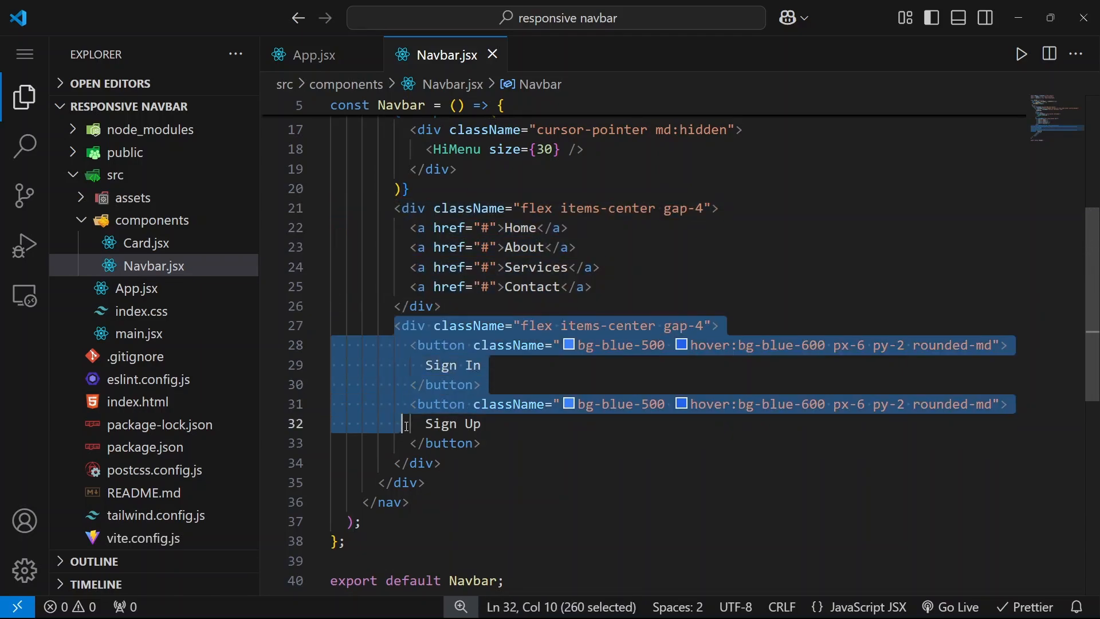
left_click_drag(395, 327, 452, 462)
left_click(454, 463)
scroll(587, 401, "up", 2)
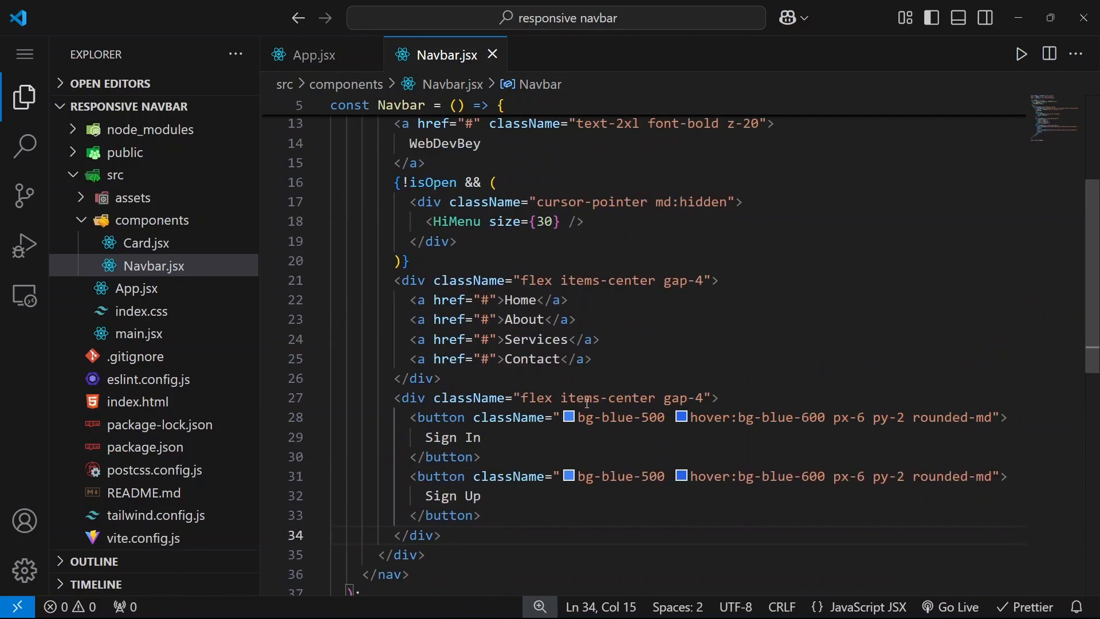
left_click(705, 279)
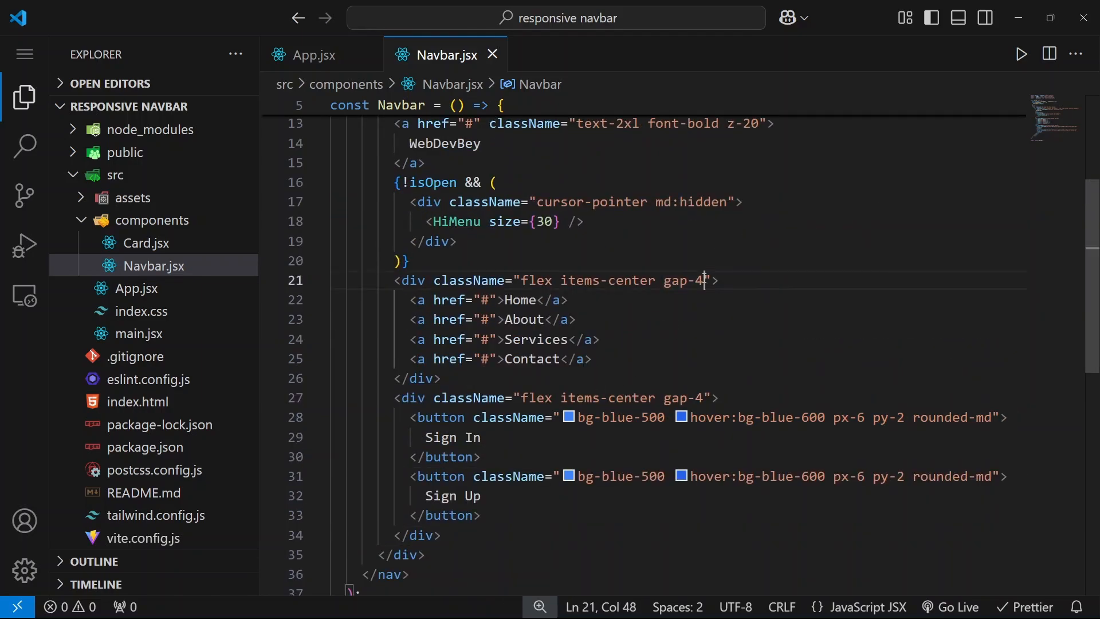
type("hid")
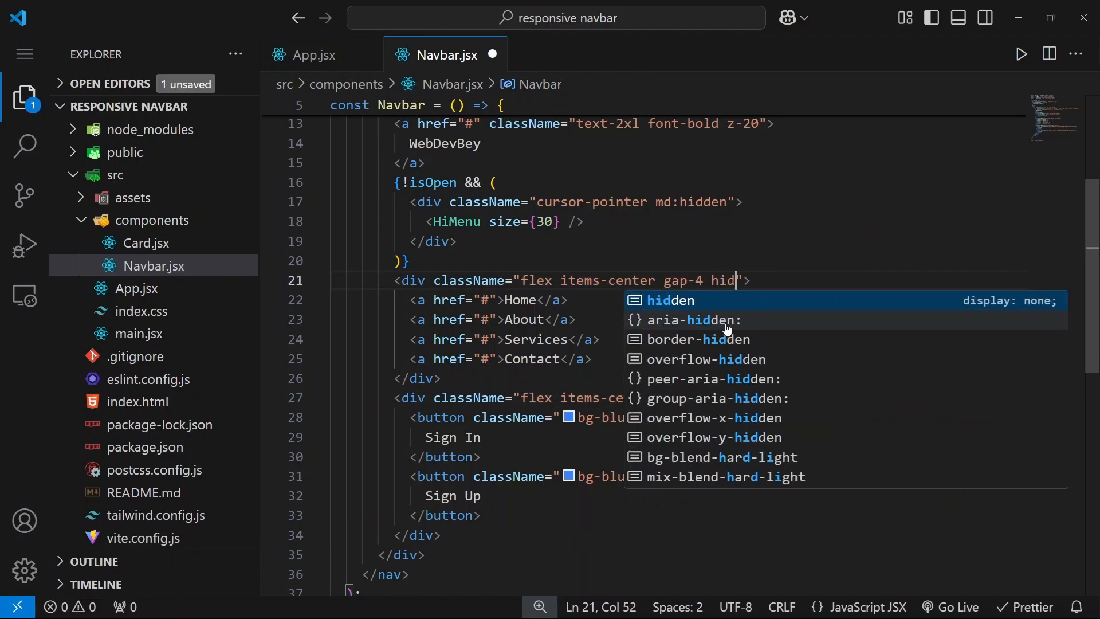
type("den md:")
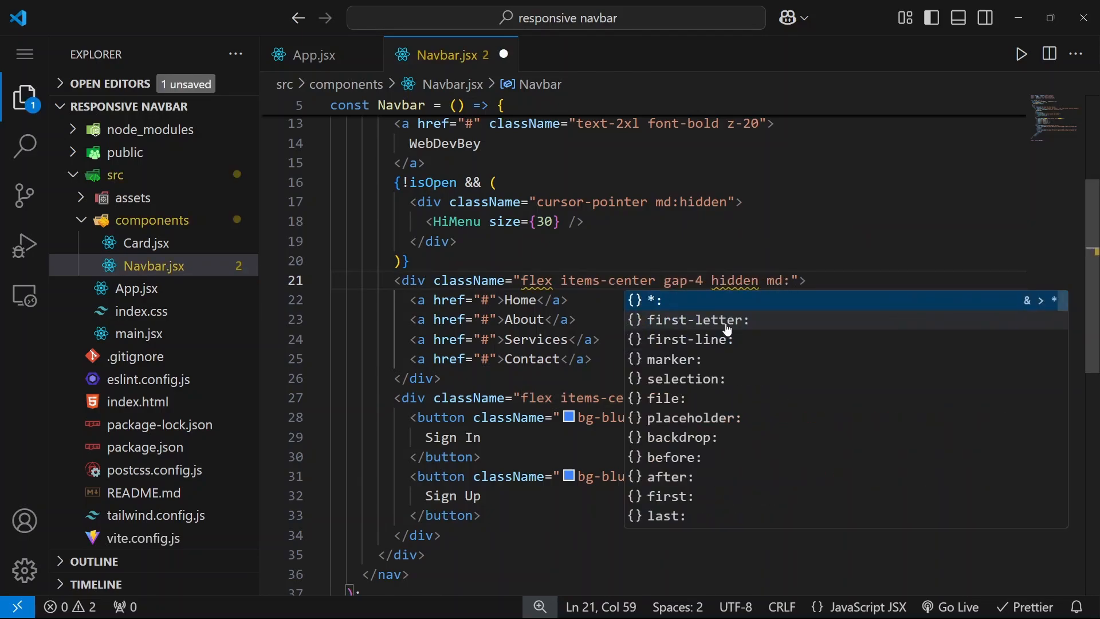
type("flex")
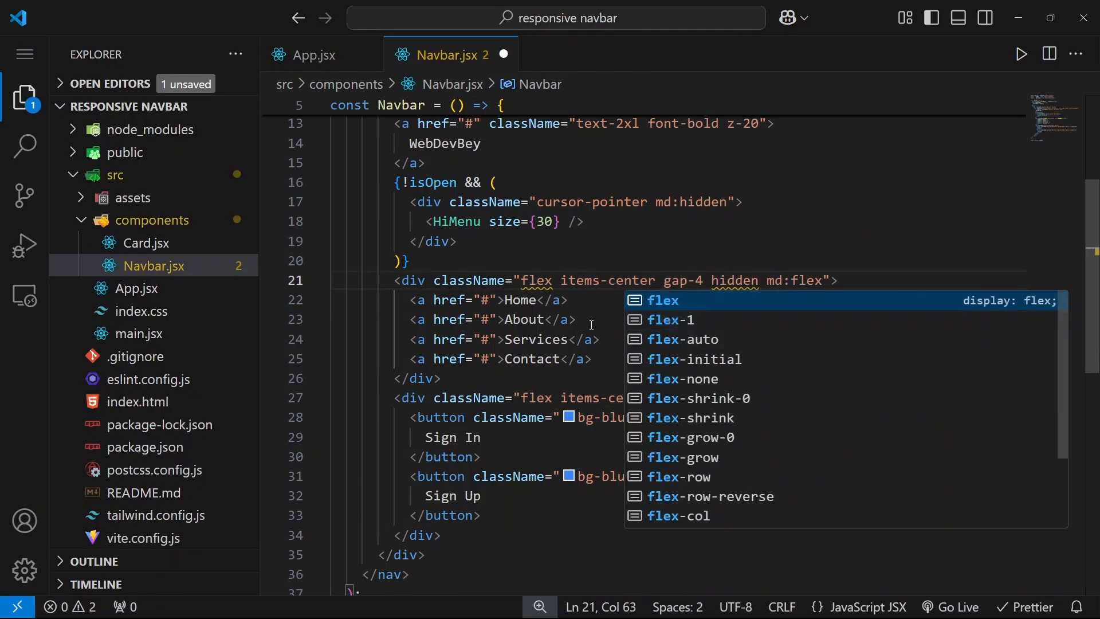
left_click_drag(565, 286, 521, 286)
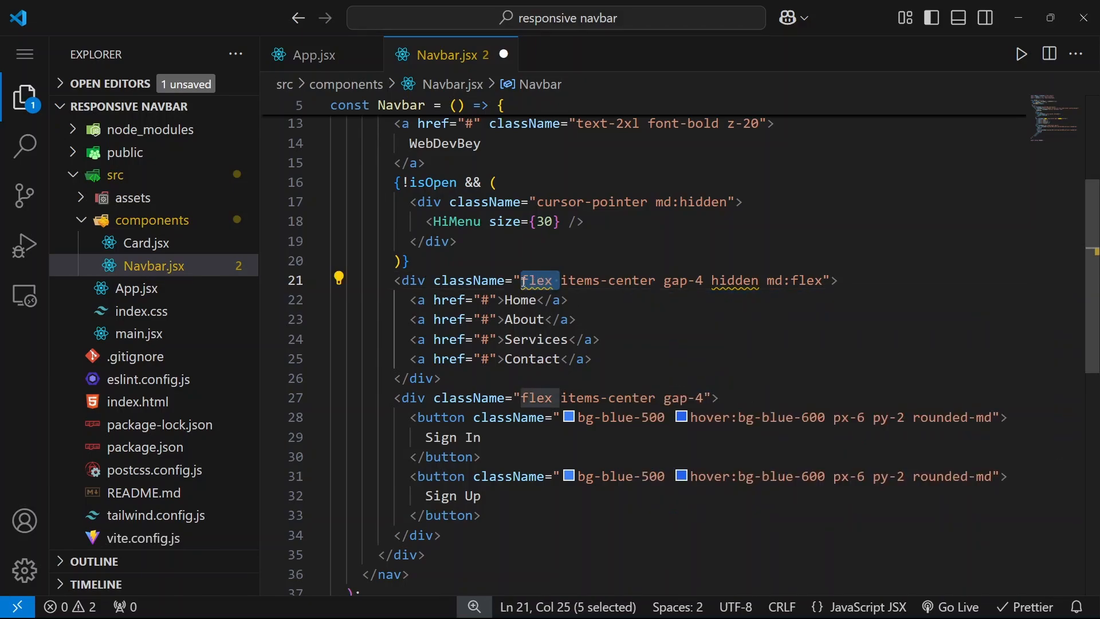
key("BackSpace")
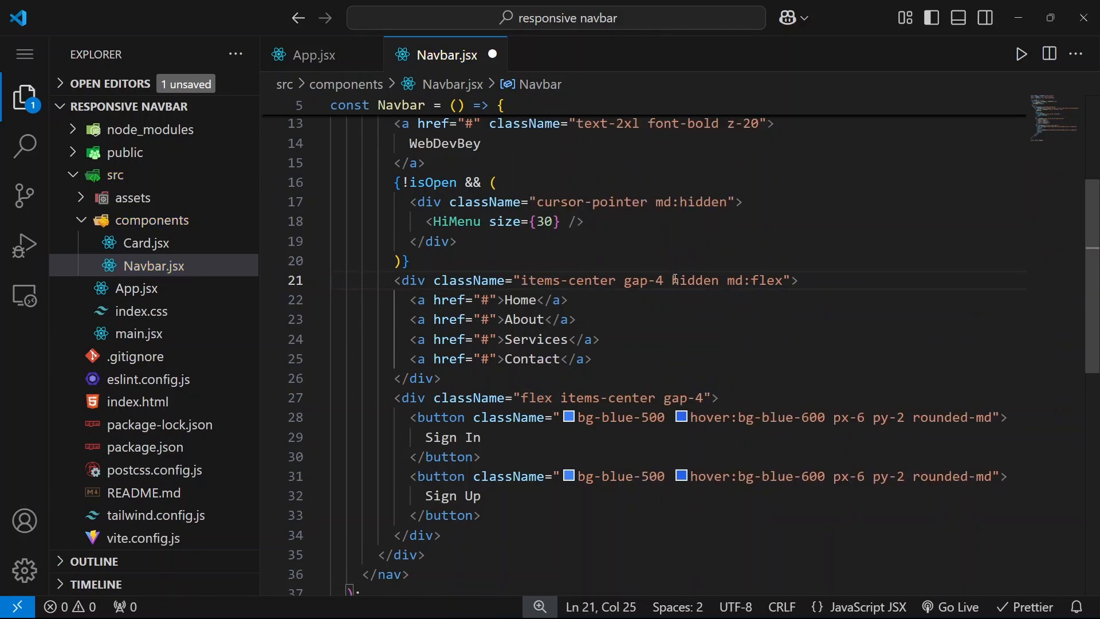
- Copy hidden md:flex onto the Sign In/Sign Up div, remove its leading flex, and save
left_click_drag(673, 280, 785, 280)
key("ctrl+c")
left_click(709, 398)
key("ctrl+v")
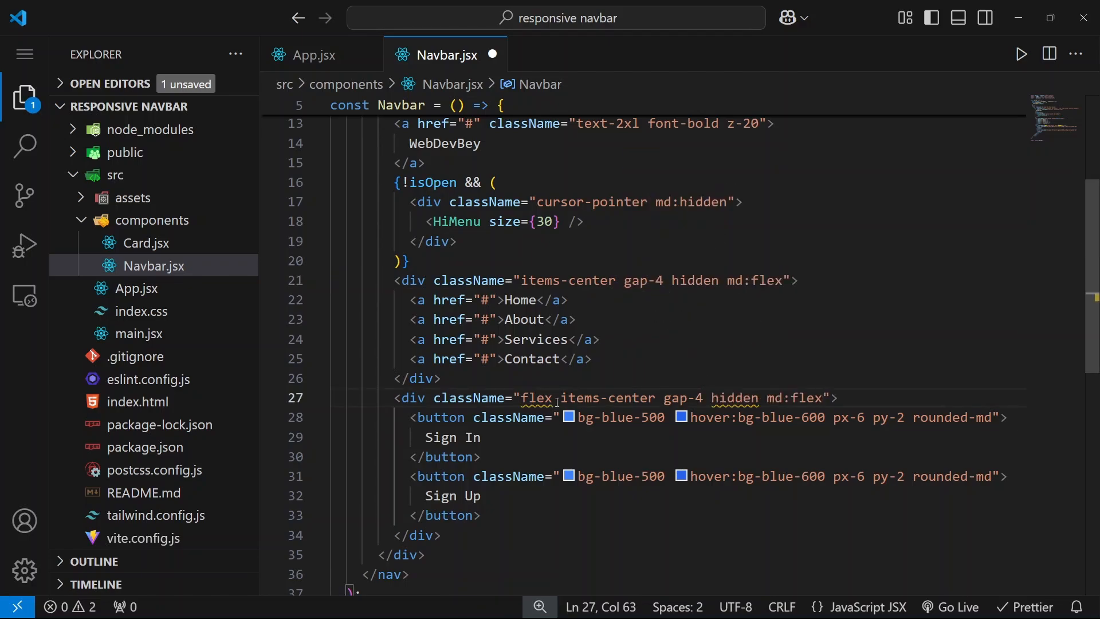
left_click_drag(558, 401, 521, 402)
key("BackSpace")
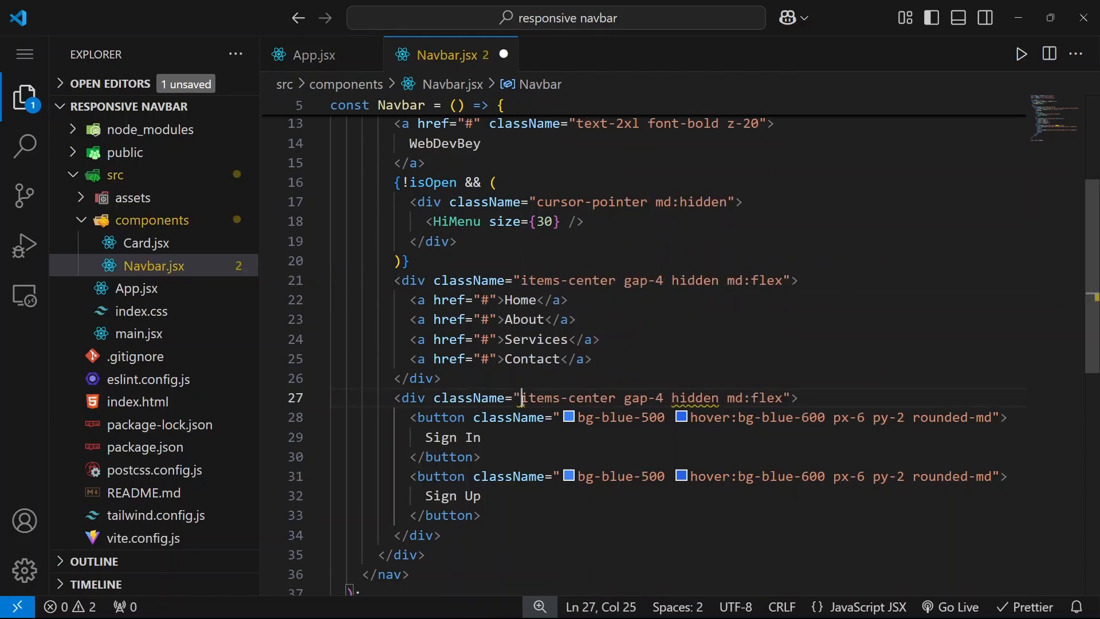
key("ctrl+s")
- In Chrome with DevTools docked, widen the page through medium to desktop width to confirm the hamburger gives way to links and buttons
key("alt+Tab")
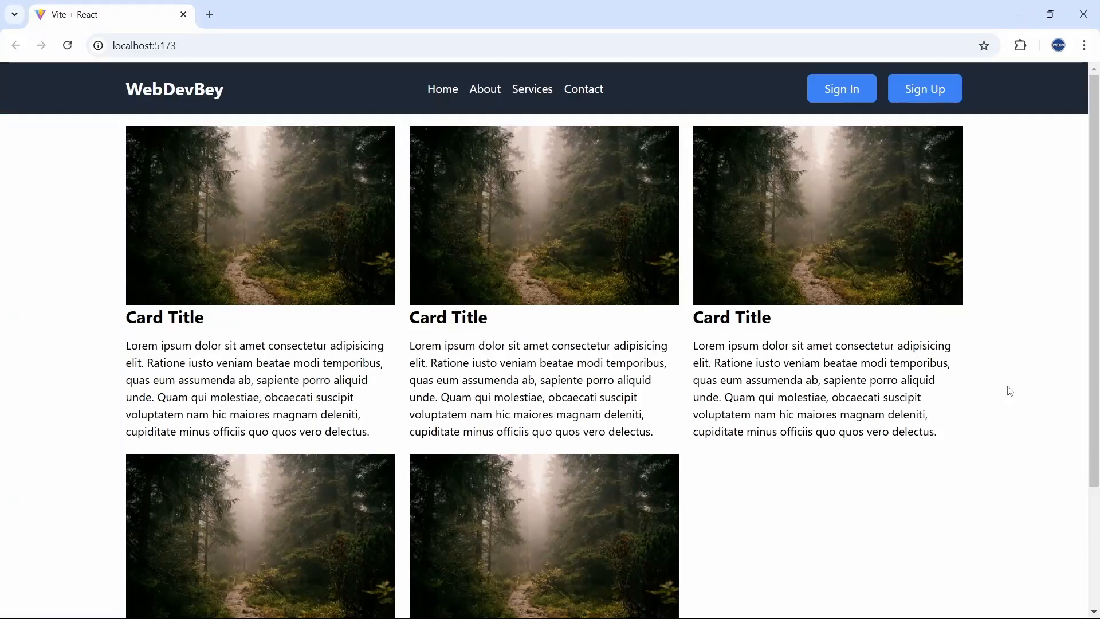
key("F12")
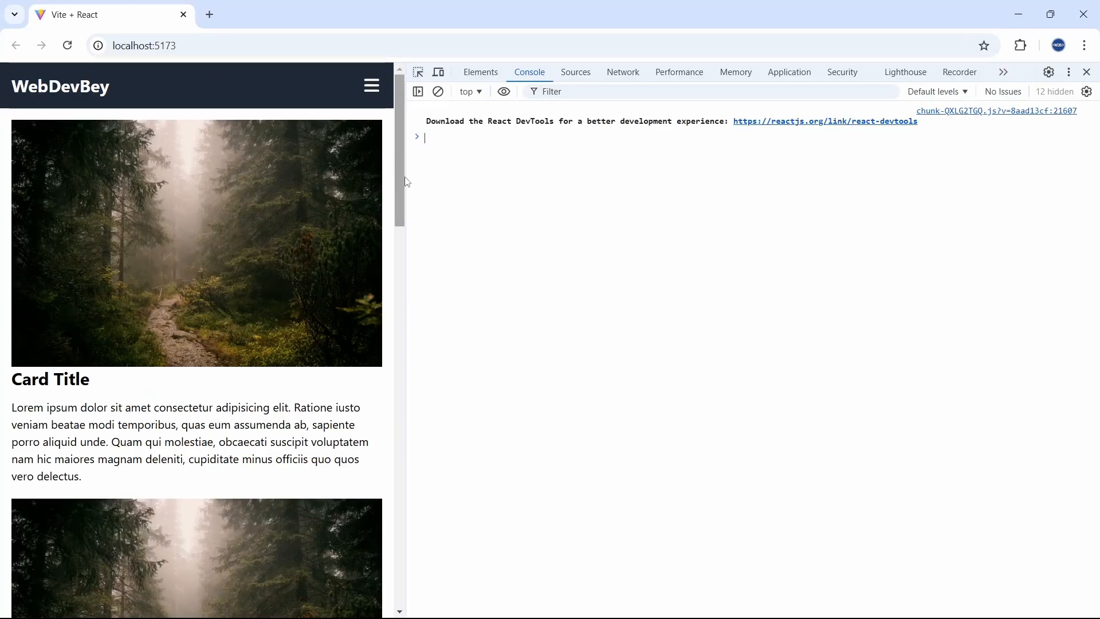
left_click_drag(402, 200, 545, 202)
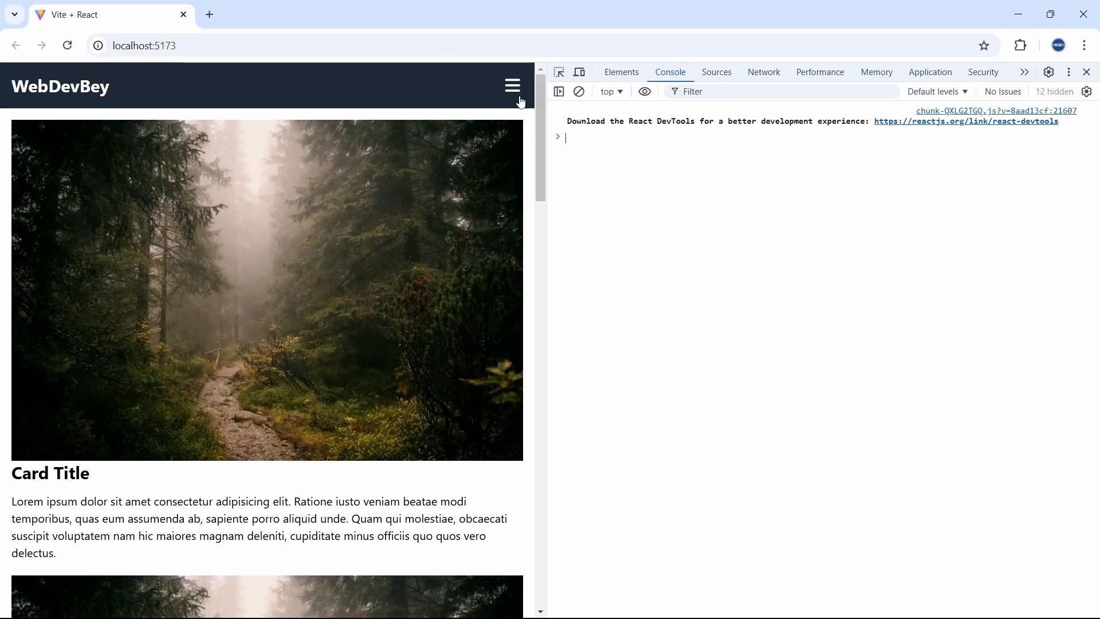
left_click_drag(554, 212, 595, 214)
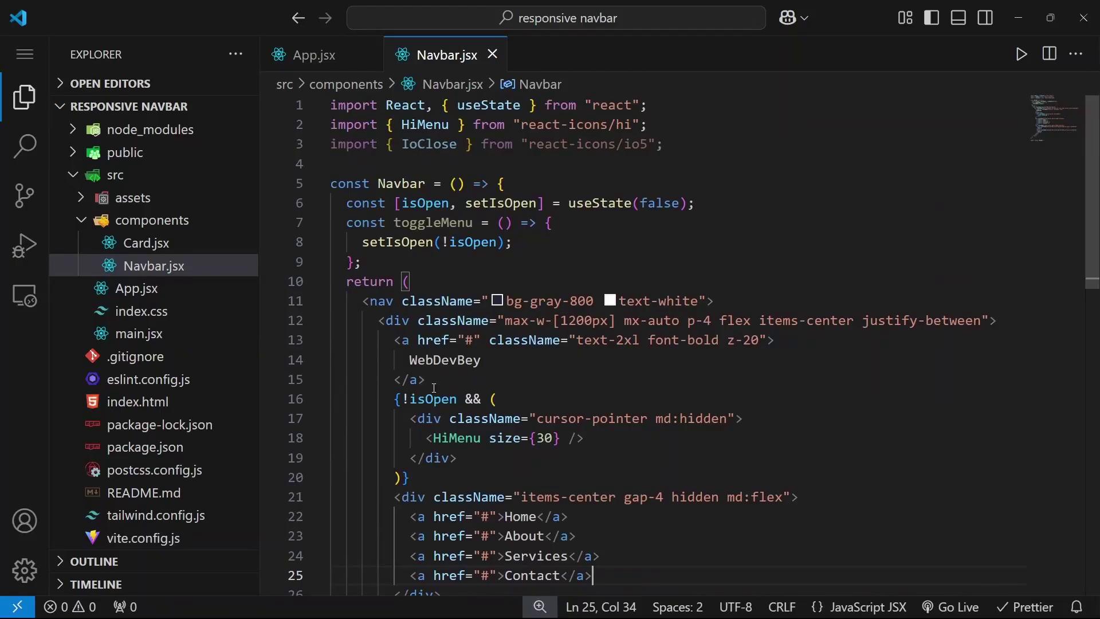
scroll(433, 388, "down", 2)
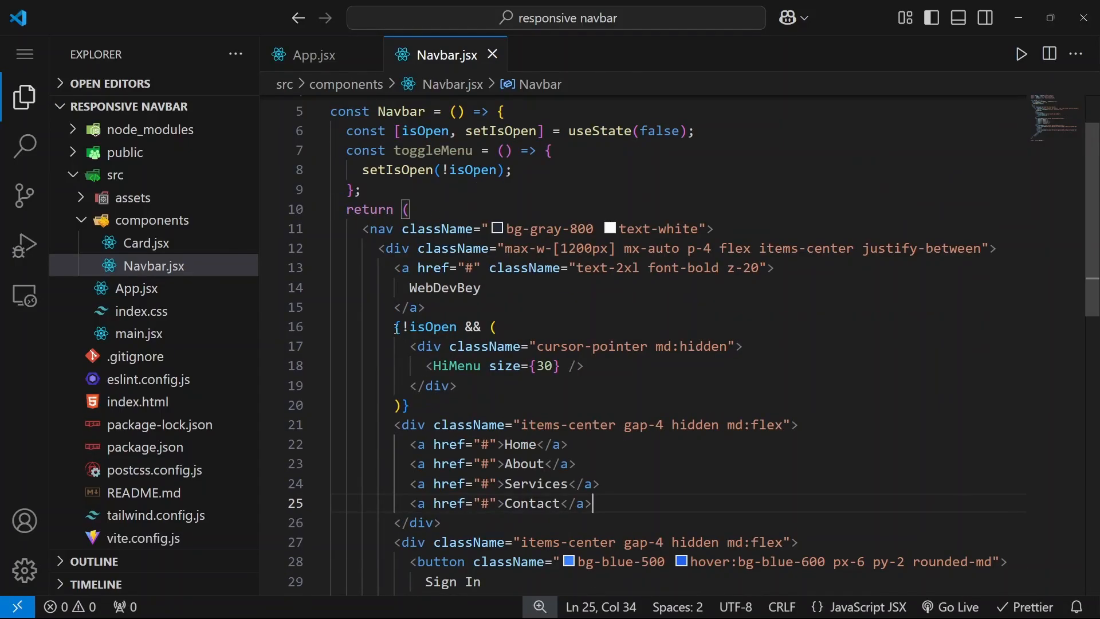
left_click_drag(395, 328, 410, 401)
- Duplicate the hamburger block into an {isOpen && (...)} block that renders IoClose instead of HiMenu
key("shift+alt+Down")
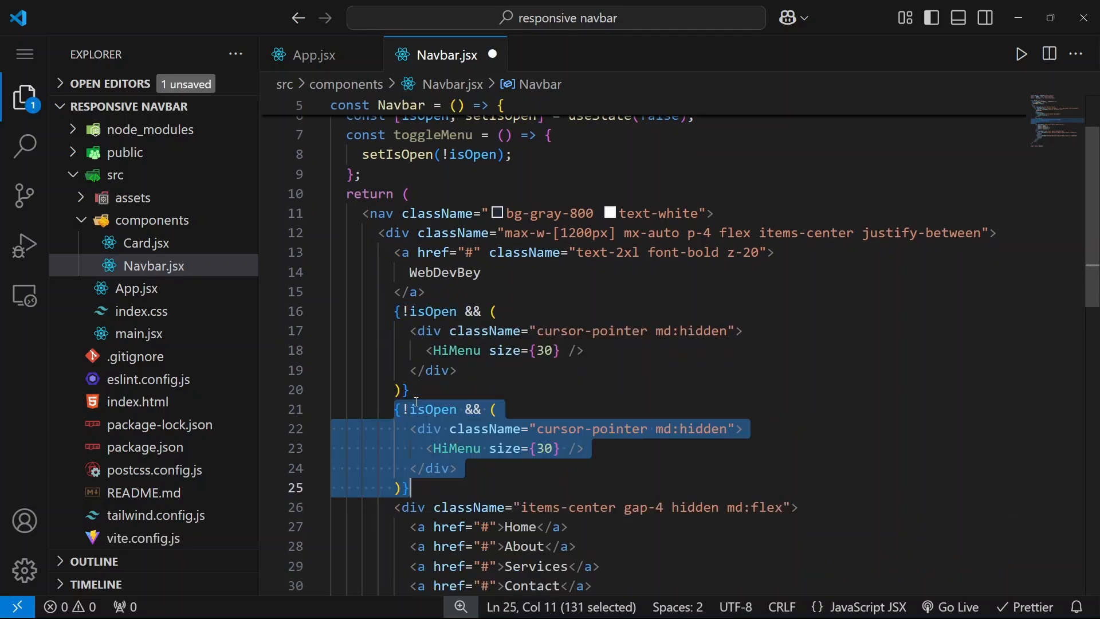
left_click(411, 409)
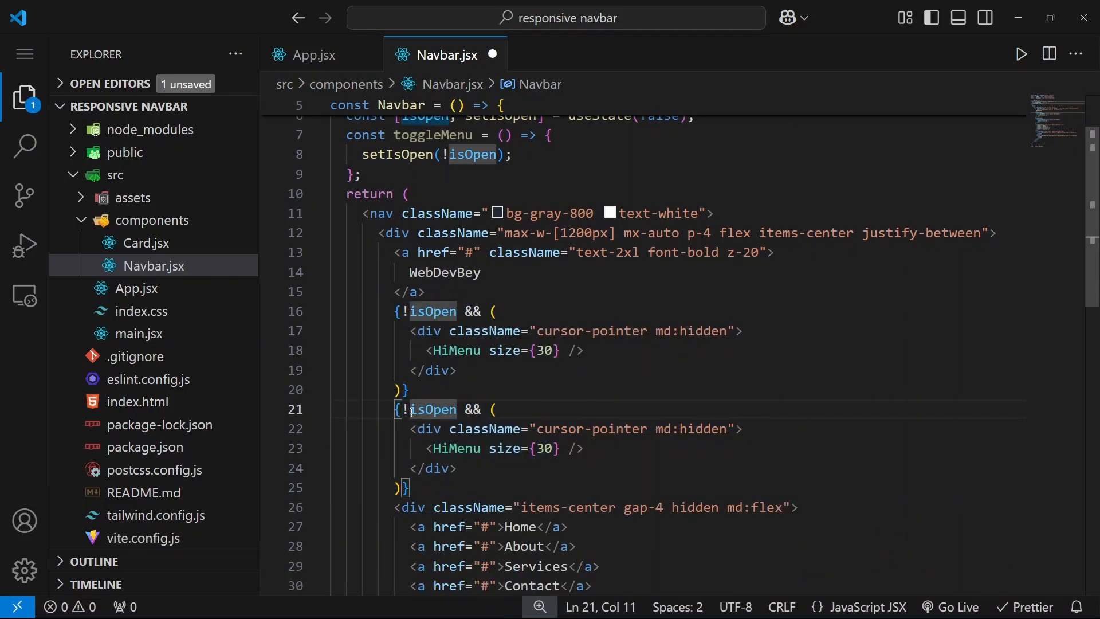
key("BackSpace")
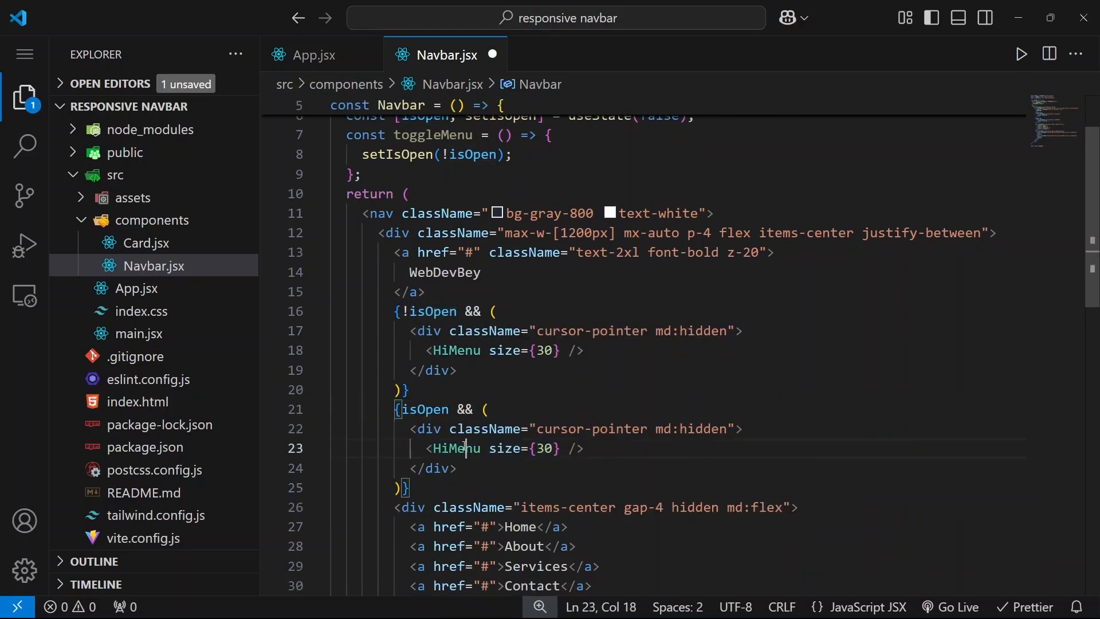
double_click(465, 447)
scroll(464, 447, "up", 1)
scroll(465, 447, "up", 1)
scroll(465, 447, "down", 2)
key("BackSpace")
type("Io")
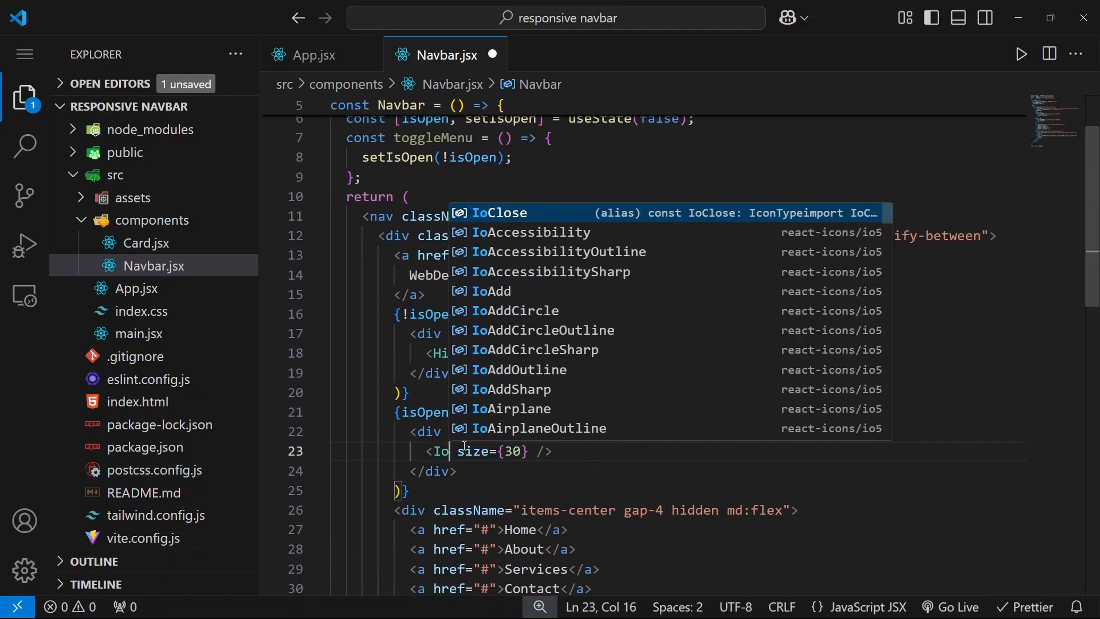
key("Return")
left_click_drag(537, 432, 729, 432)
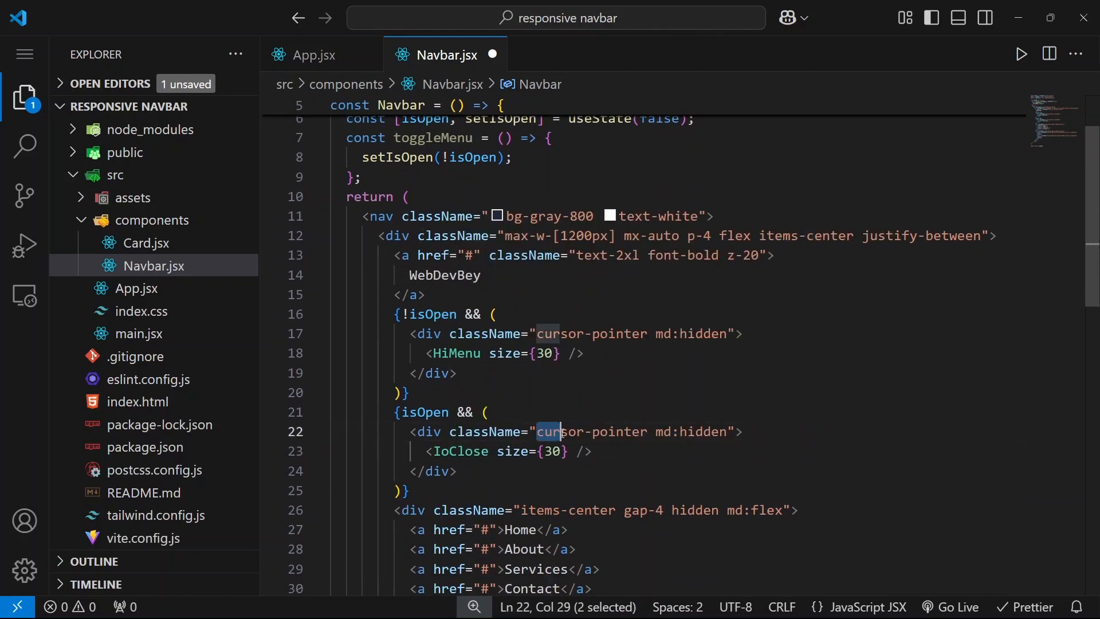
left_click(692, 465)
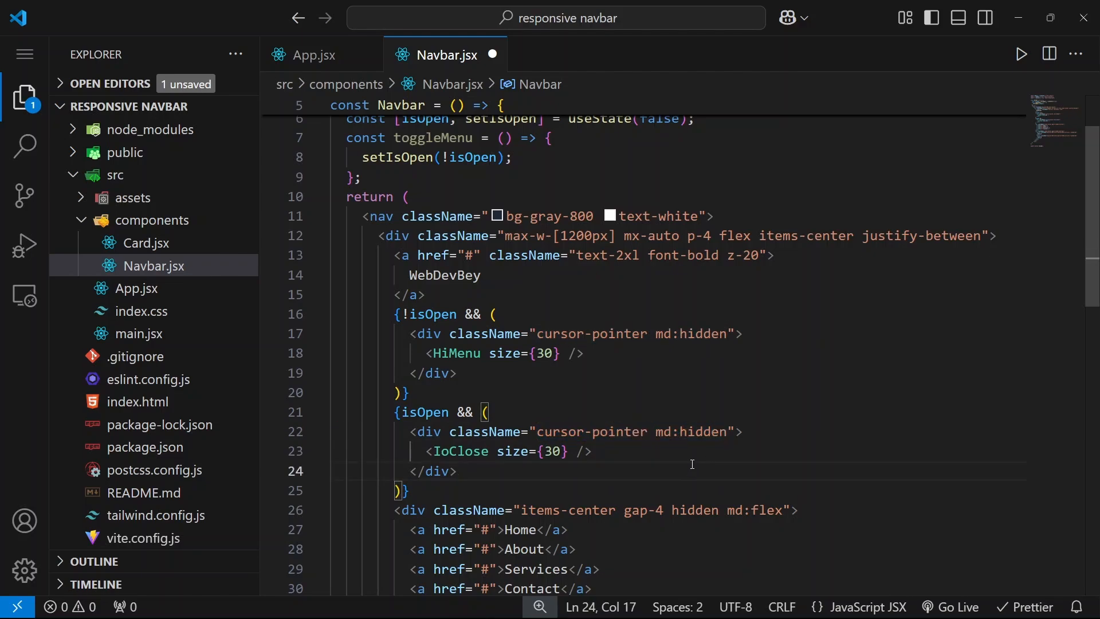
scroll(692, 465, "up", 2)
- Add onClick={toggleMenu} to the hamburger div and paste the same handler onto the close-icon div
double_click(433, 219)
scroll(557, 339, "down", 1)
left_click(447, 382)
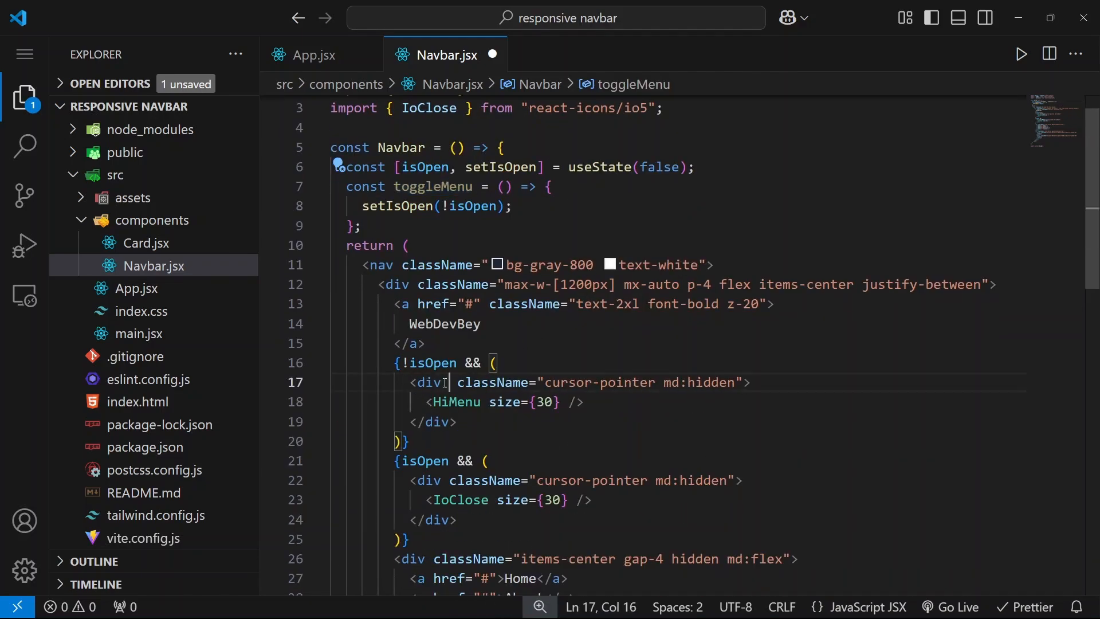
type("on")
key("Return")
type("toggleMenu")
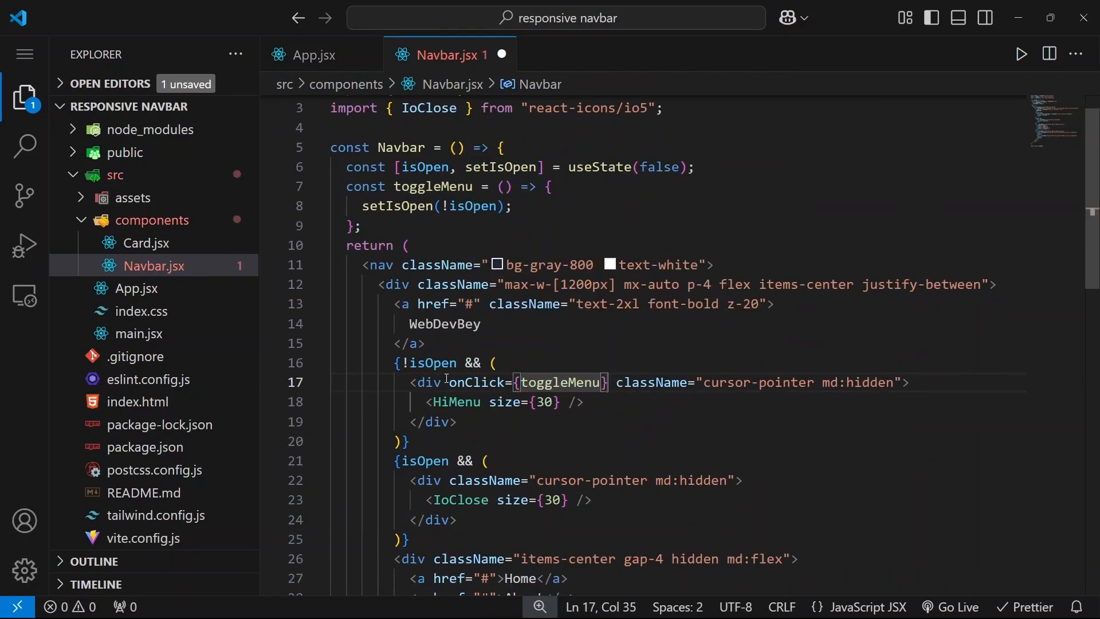
left_click_drag(449, 383, 609, 382)
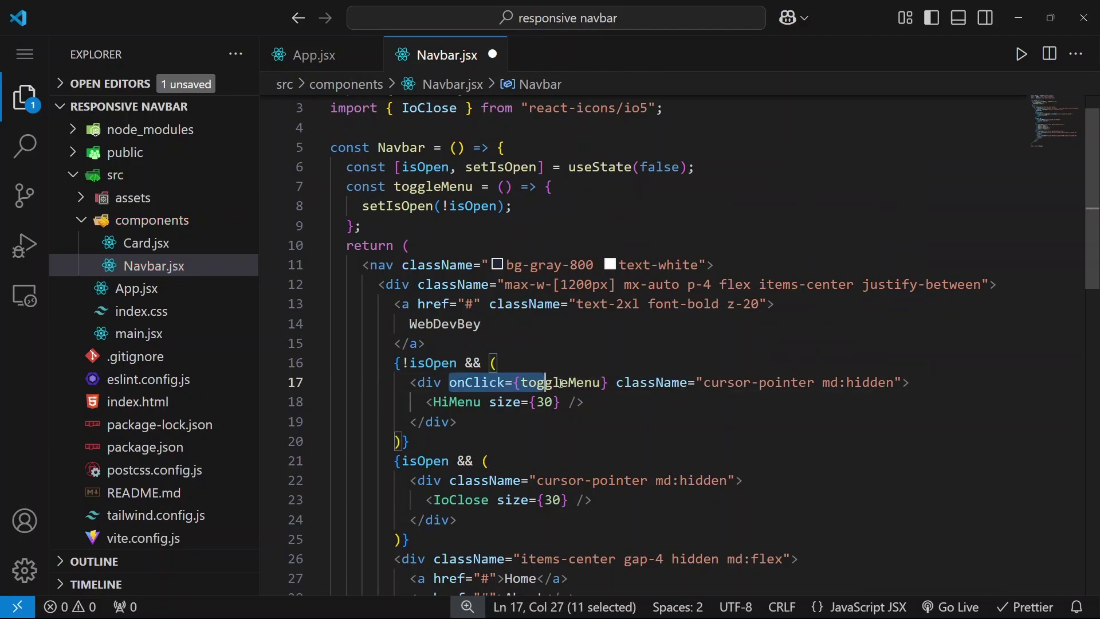
key("ctrl+c")
left_click(441, 480)
key("ctrl+v")
- At mobile width beside DevTools, click the icon four times to confirm it toggles between hamburger and close, then return to the editor
key("alt+Tab")
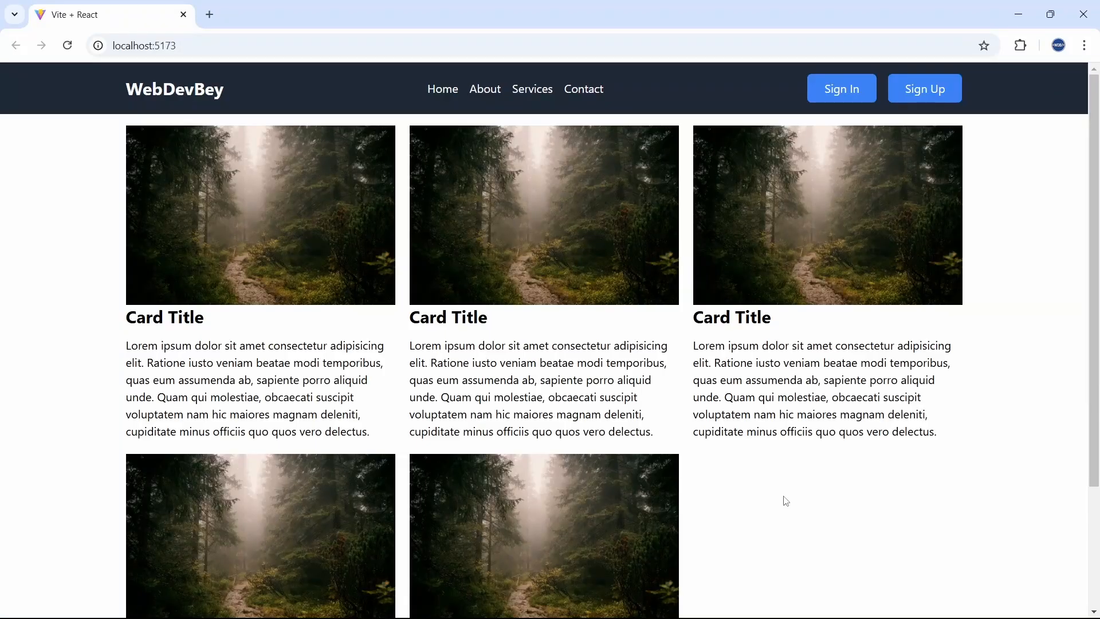
key("ctrl+shift+i")
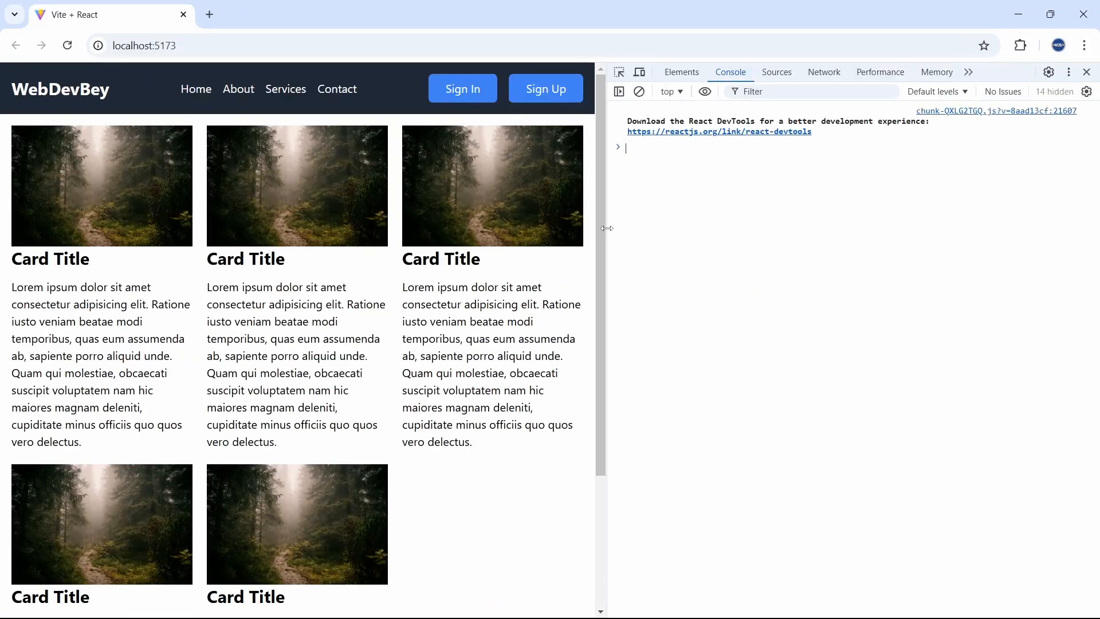
left_click_drag(606, 227, 529, 221)
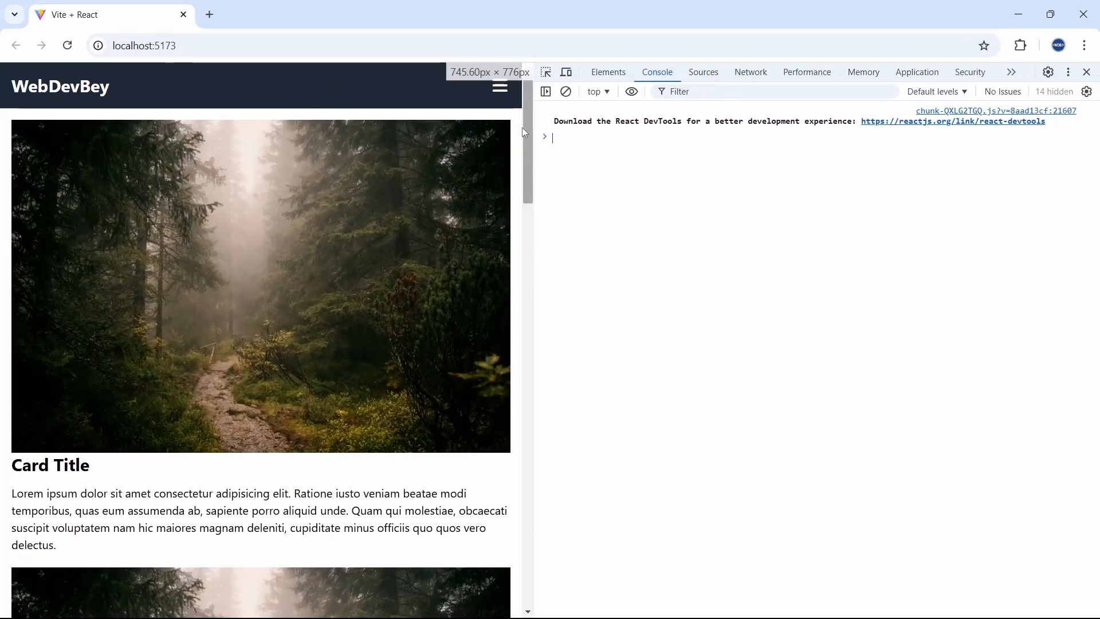
left_click(500, 94)
left_click(501, 94)
left_click(501, 94)
left_click(502, 92)
key("alt+Tab")
scroll(633, 372, "down", 1)
- Below the icon blocks write {isOpen ? (<div></div>) : (<div></div>)} and reformat it
double_click(456, 365)
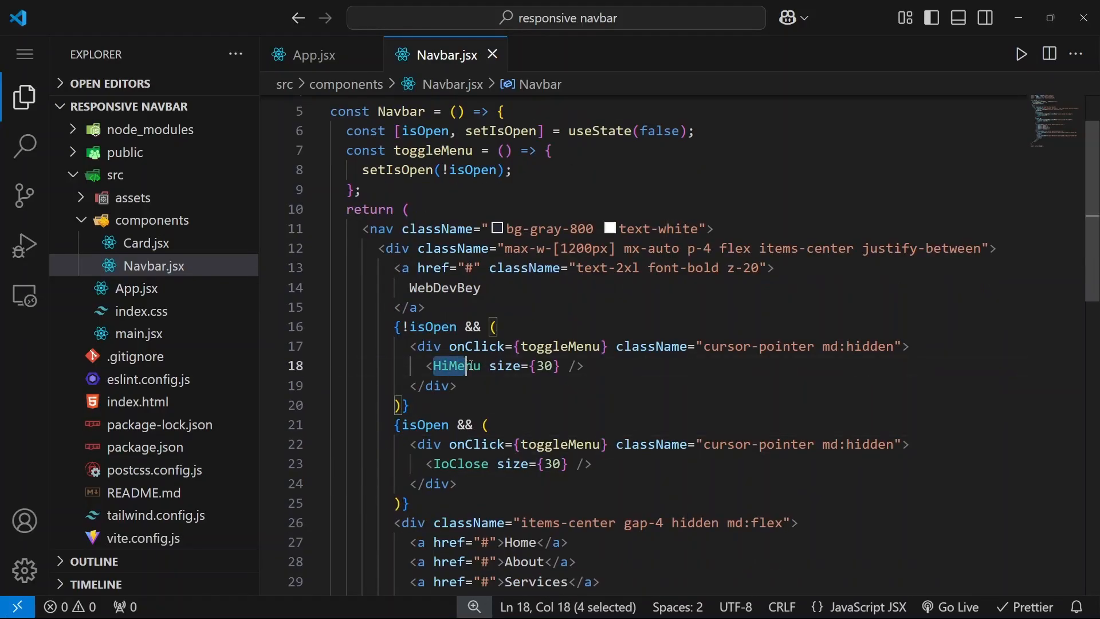
scroll(491, 380, "down", 2)
left_click(424, 428)
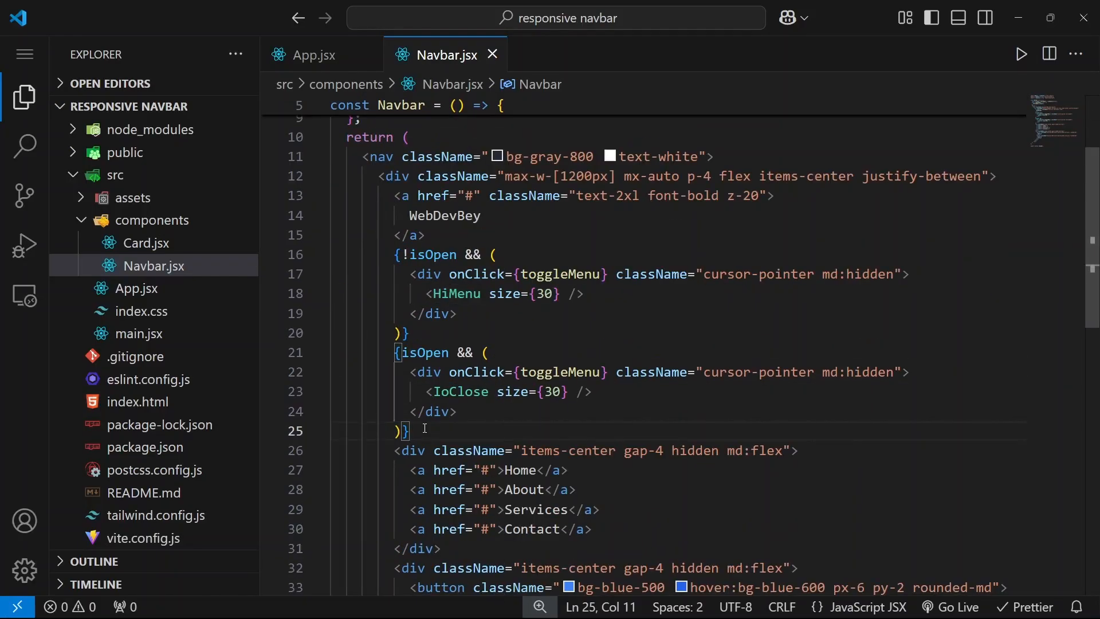
key("Return")
type("{")
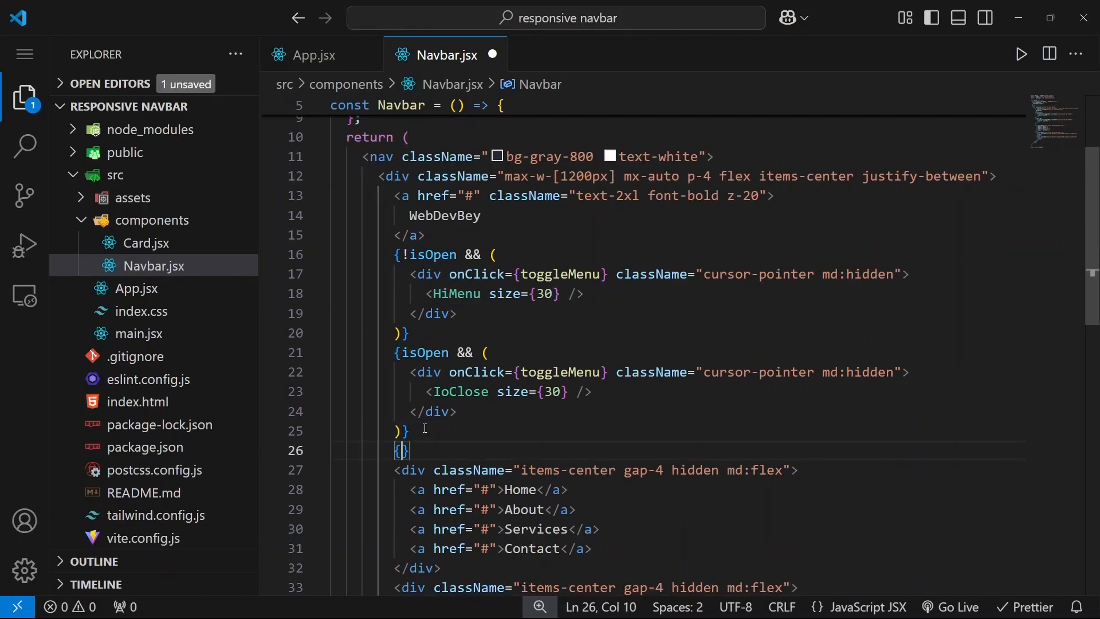
type("isOpen ? (")
key("Return")
left_click(403, 489)
type(": (")
key("Return")
left_click(462, 456)
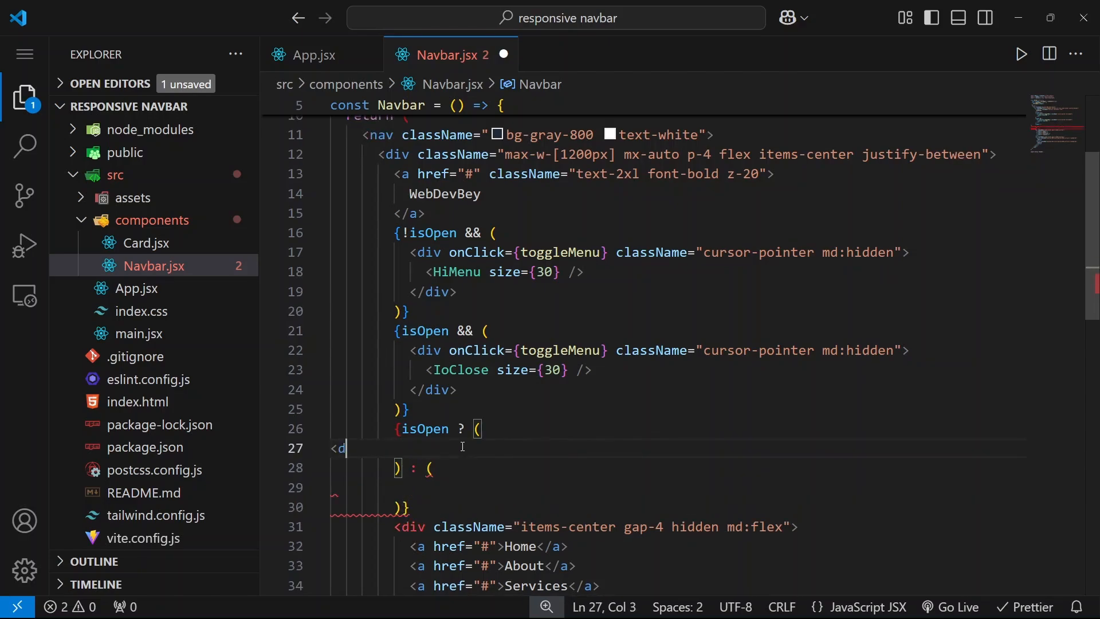
type("<div>")
left_click_drag(418, 448, 348, 448)
left_click(413, 487)
type("<div>")
key("shift+alt+f")
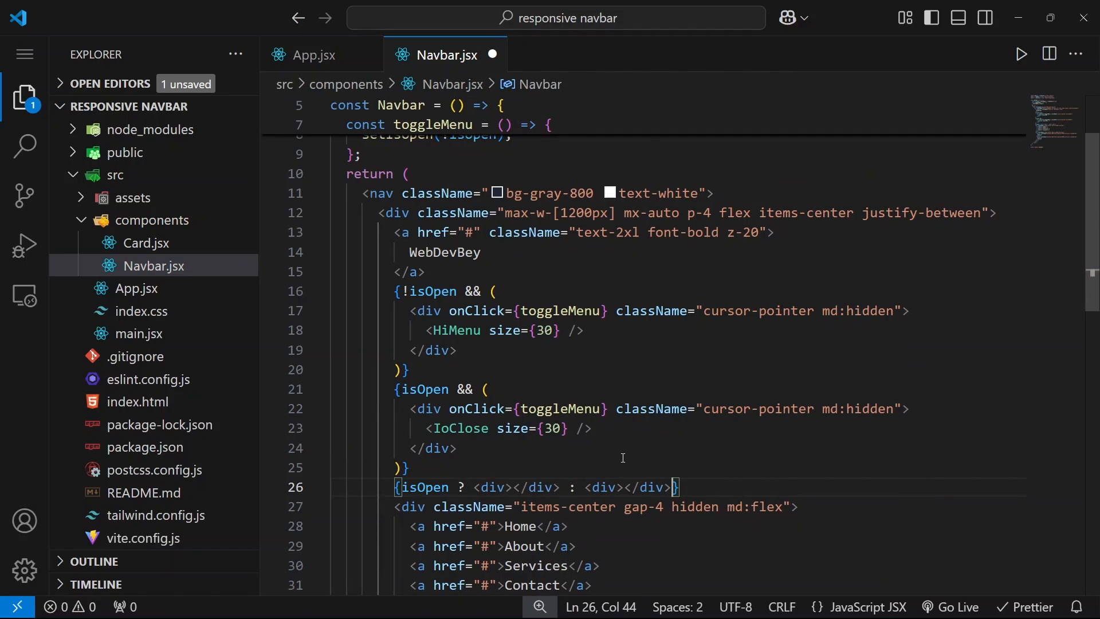
- Paste the four nav <a> links into the open-branch div
left_click(511, 487)
key("Return")
scroll(512, 490, "down", 2)
scroll(512, 490, "down", 1)
scroll(511, 490, "down", 1)
mouse_move(410, 330)
left_mouse_down()
mouse_move(419, 369)
mouse_move(592, 389)
left_mouse_up()
key("ctrl+c")
left_click(493, 271)
key("ctrl+v")
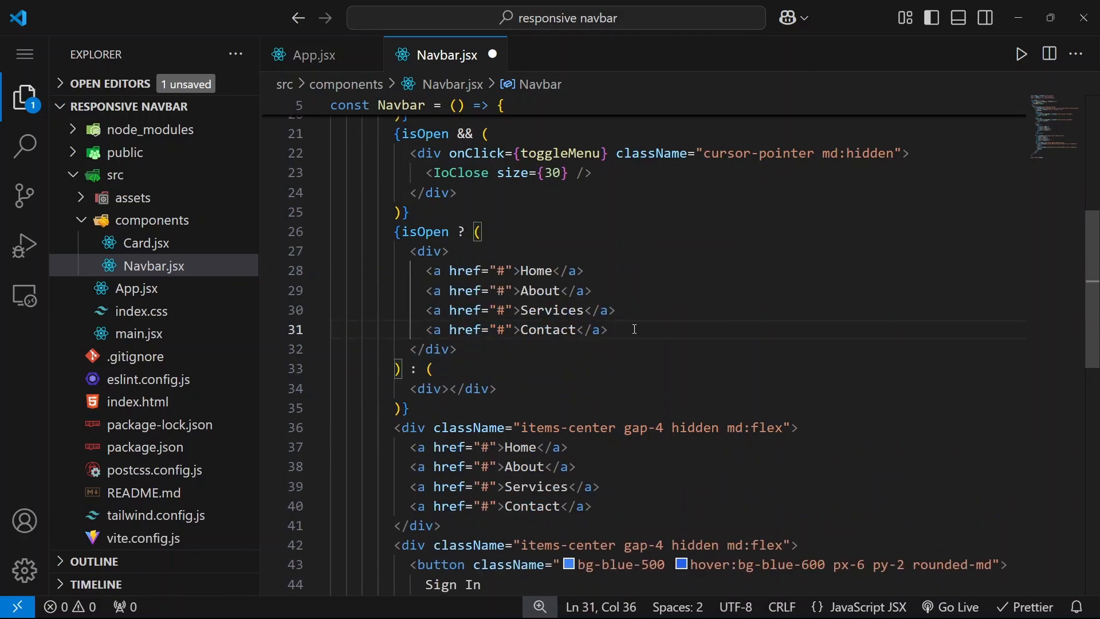
- Paste the Sign In and Sign Up buttons on a new line after the Contact link
key("Return")
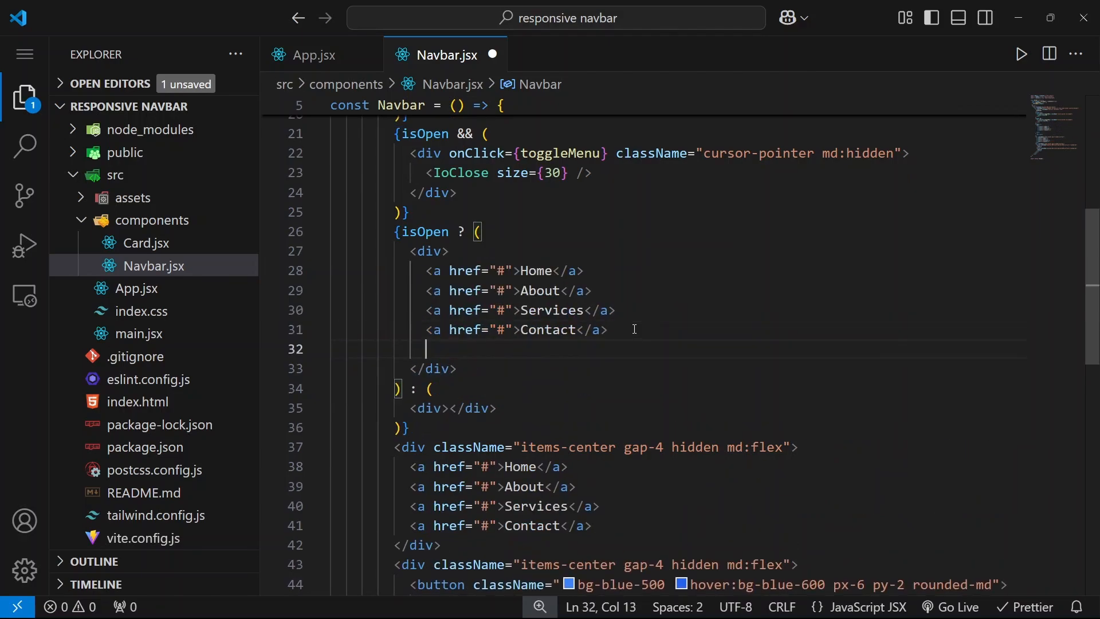
scroll(633, 330, "down", 2)
scroll(516, 258, "down", 3)
mouse_move(411, 259)
left_mouse_down()
mouse_move(417, 297)
mouse_move(508, 357)
left_mouse_up()
scroll(510, 359, "up", 5)
key("ctrl+c")
left_click(606, 365)
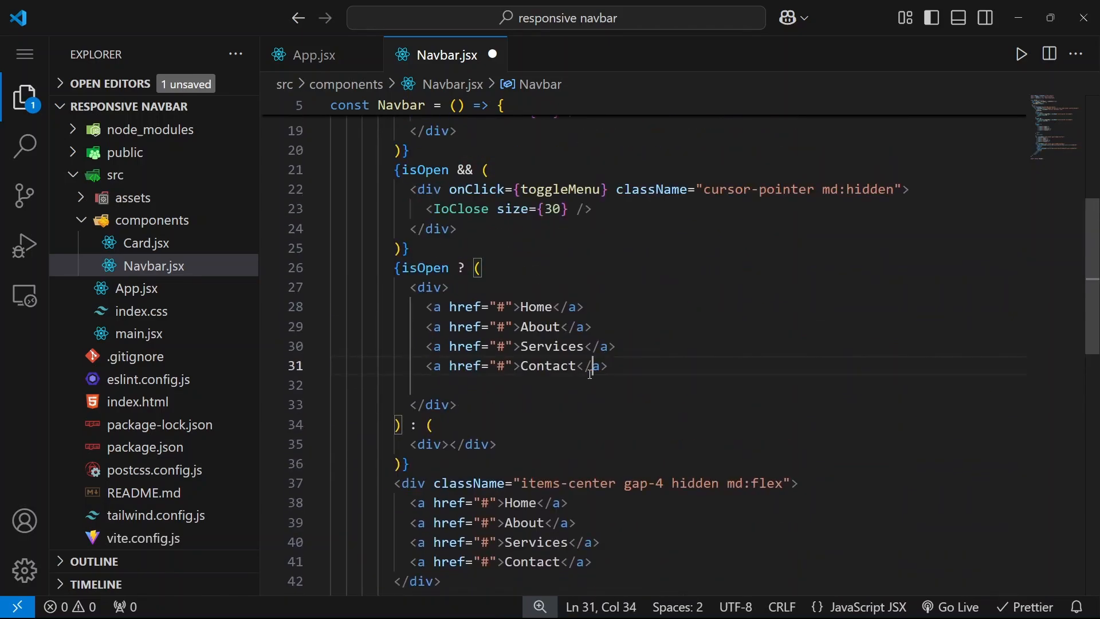
key("Down")
key("ctrl+v")
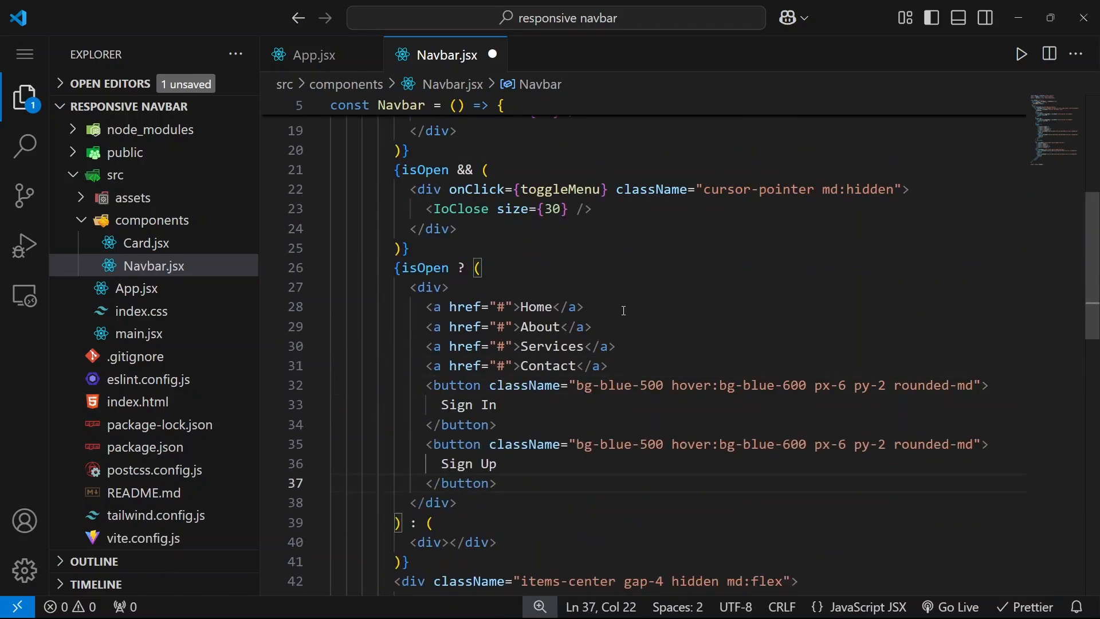
scroll(623, 310, "down", 1)
- Start the open-menu div's className with bg-gray-800 overflow-y-hidden fixed z-10 top-0 left-0 w-screen min-h-screen
left_click(442, 233)
type("className='")
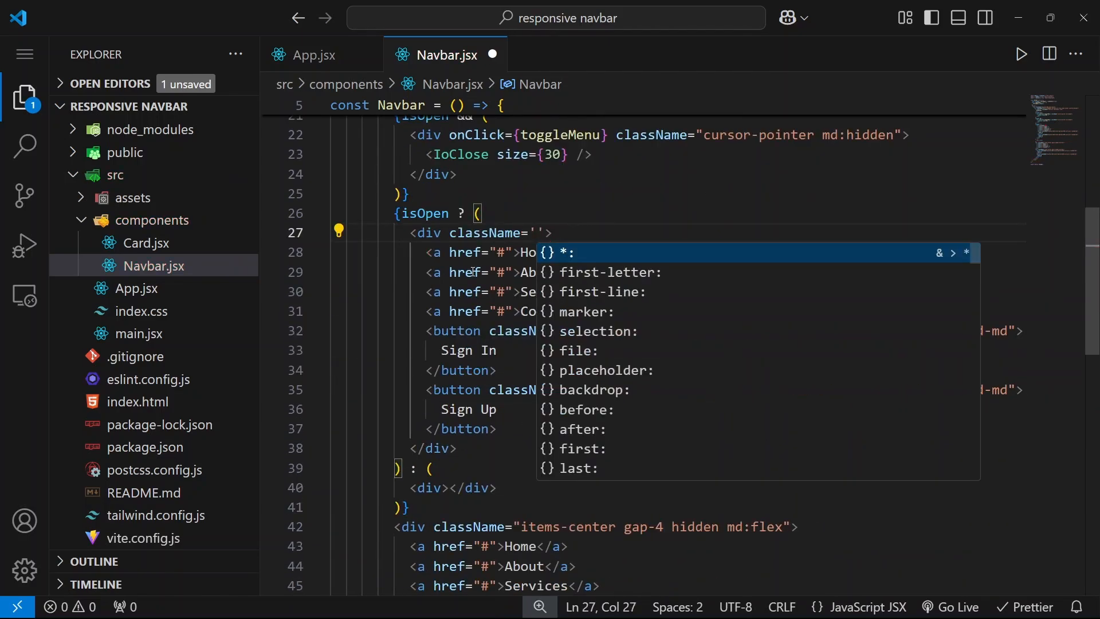
type("bg-gra")
key("Down")
key("Down")
key("Down")
key("Down")
key("Down")
key("Return")
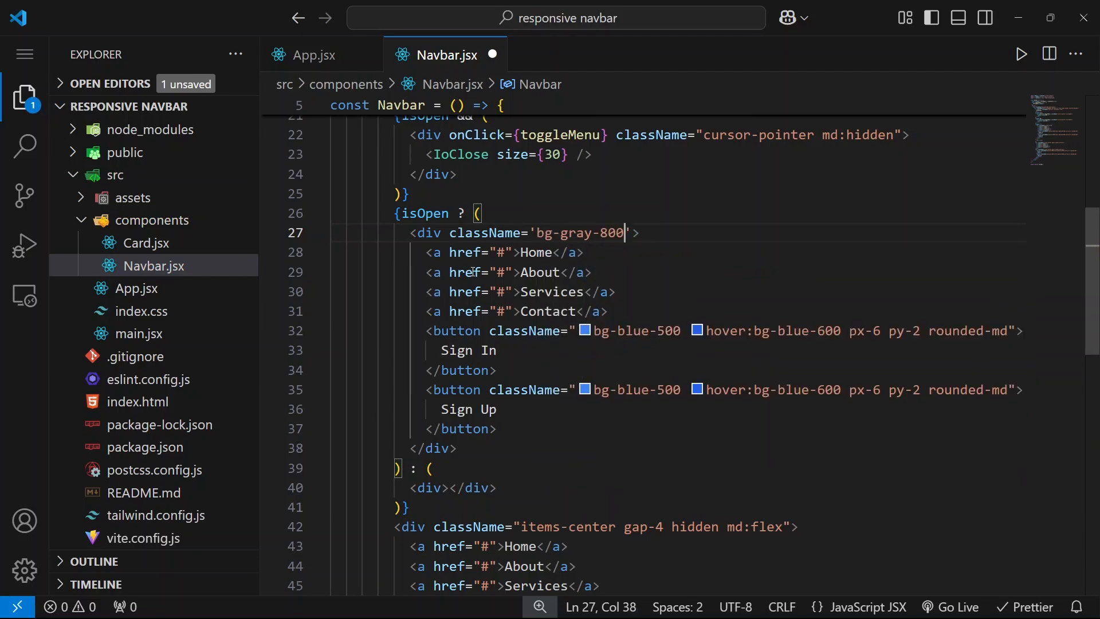
type("over")
type("fl")
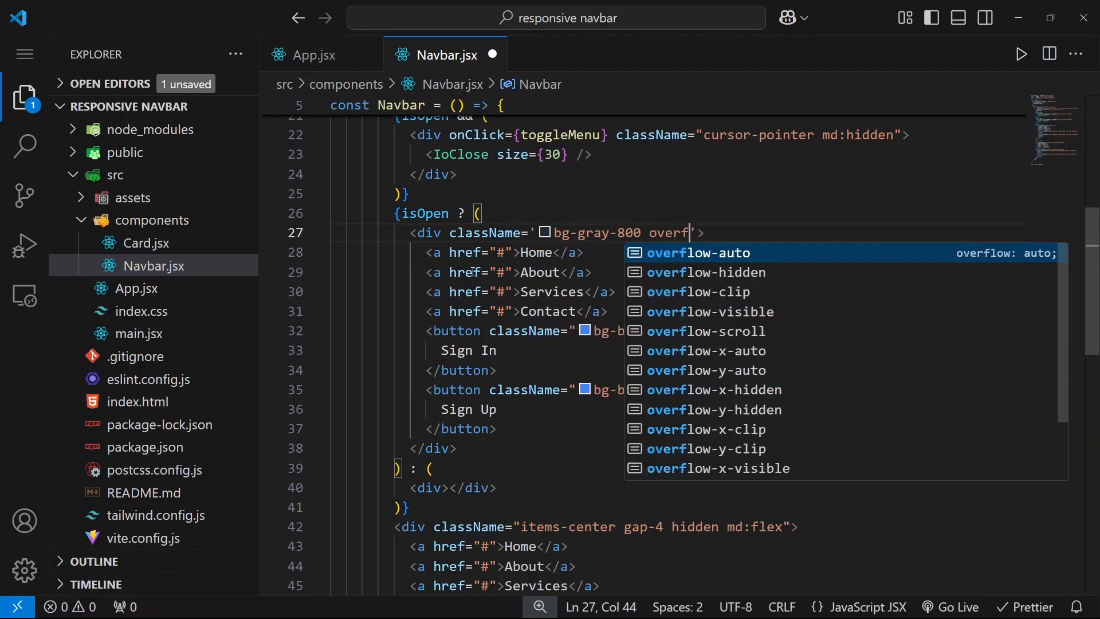
type("ow-y-hidd")
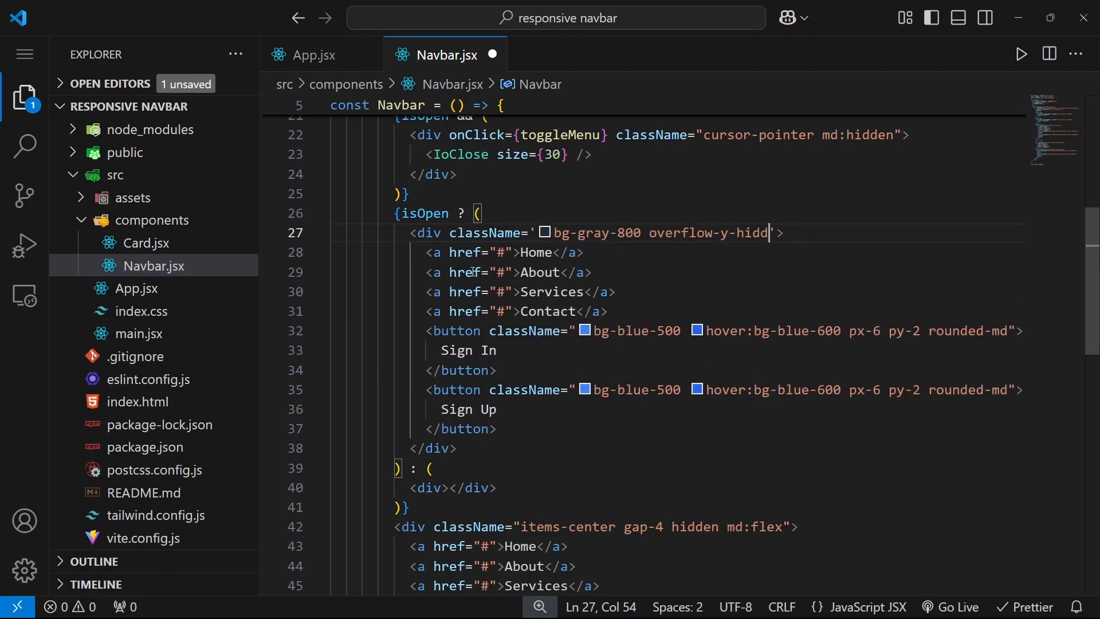
type("en fixed z-10")
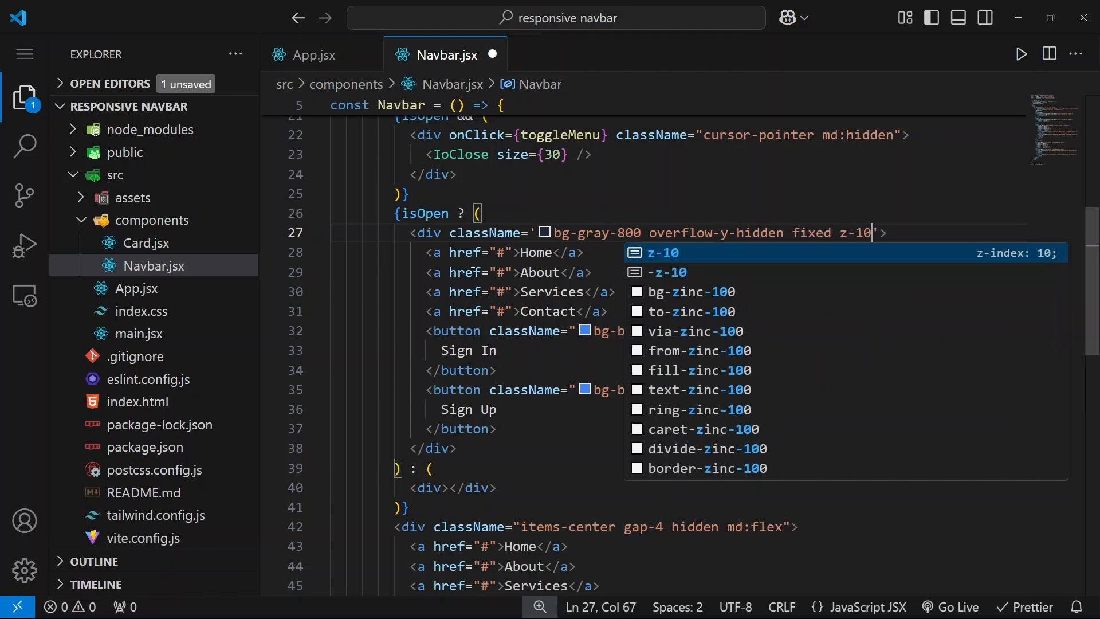
type(" top-0 left-0 w-sc")
key("Return")
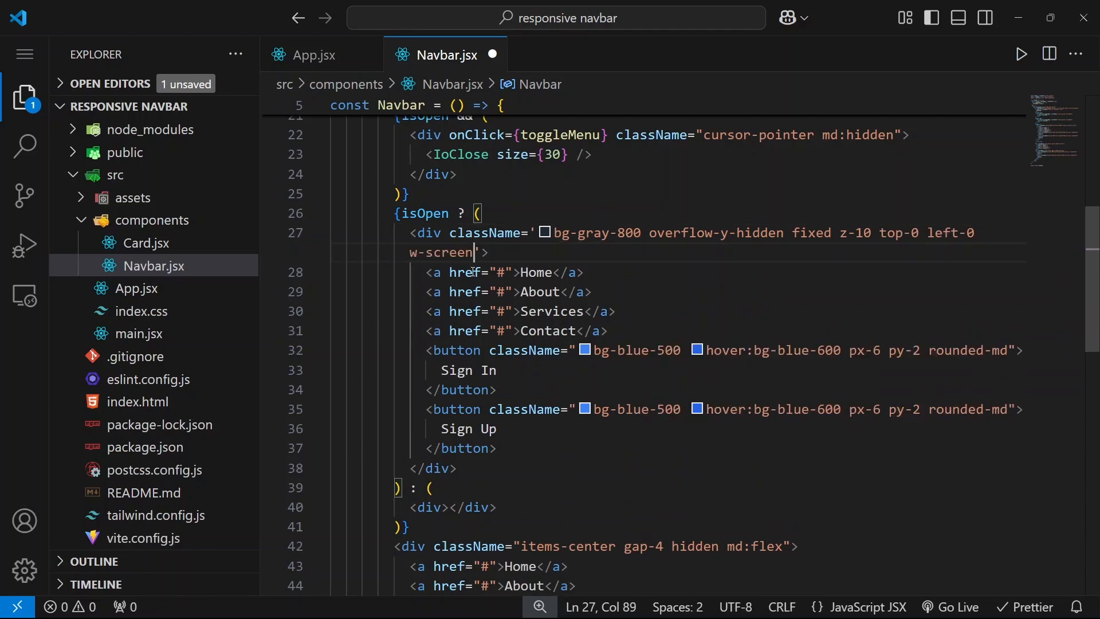
type("min-g")
key("BackSpace")
type("h-s")
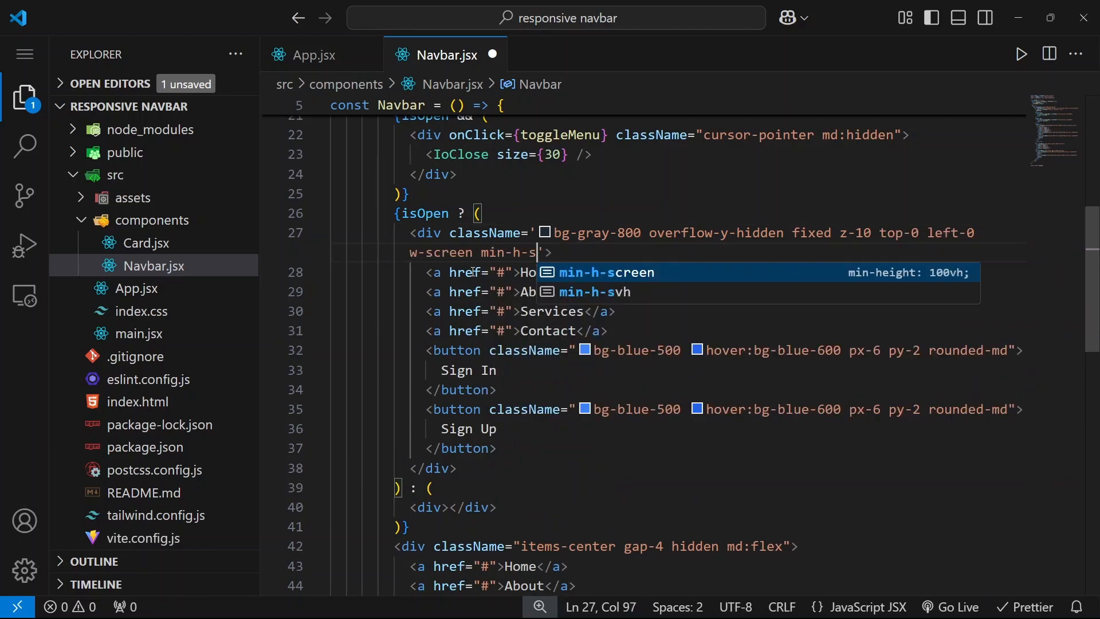
type("creen flex ")
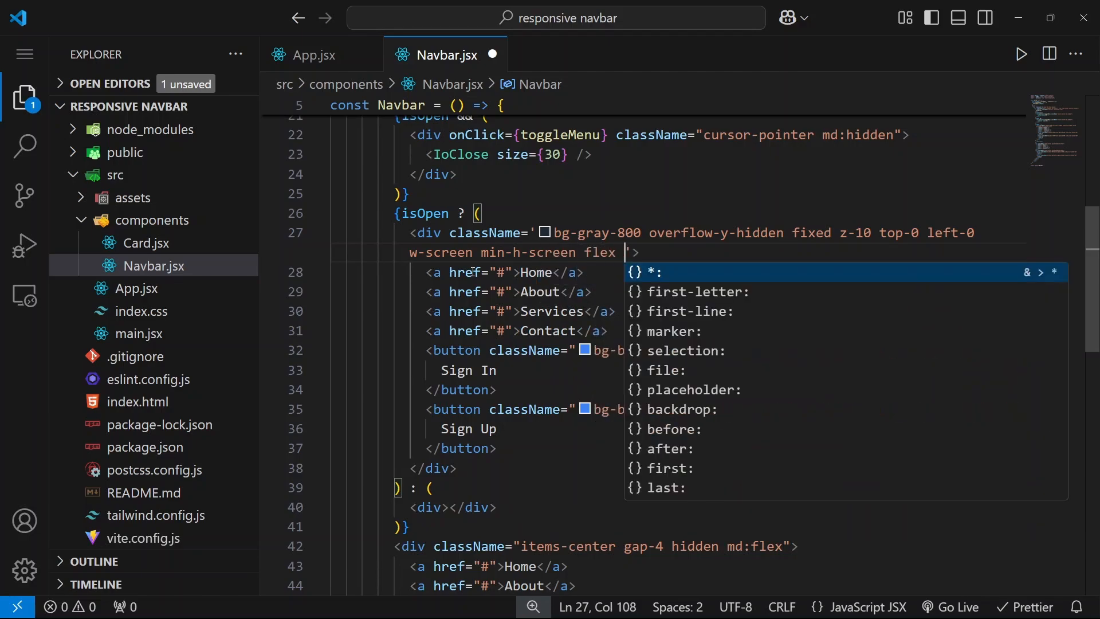
type("jus")
- Finish the classes with flex justify-center items-center flex-col gap-10 duration-300 ease-in
key("Down")
key("Down")
key("Down")
key("Return")
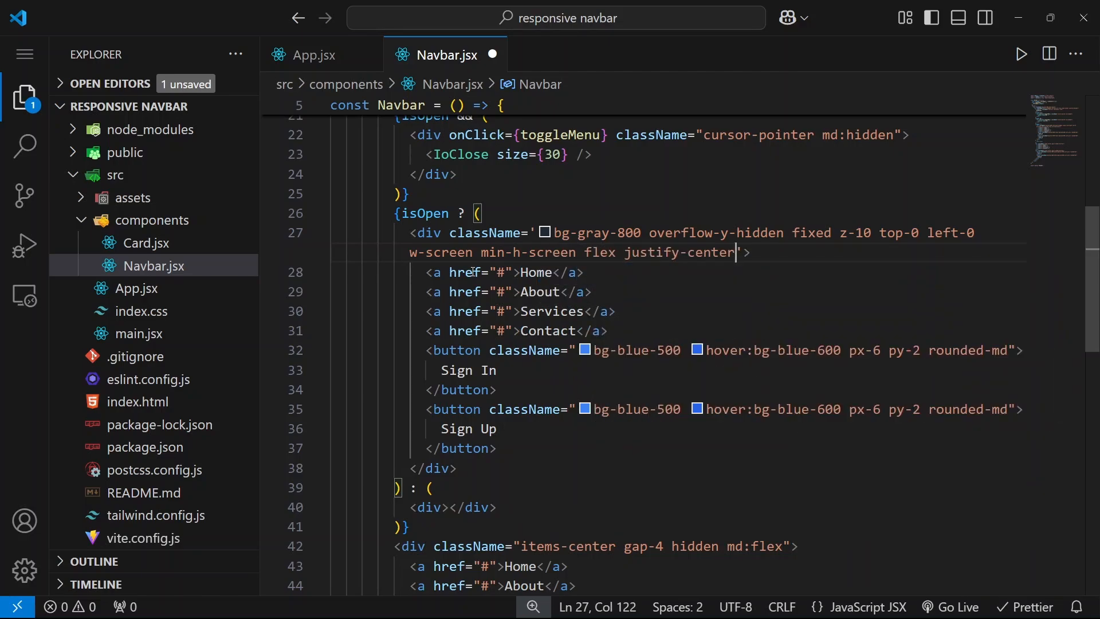
type("i")
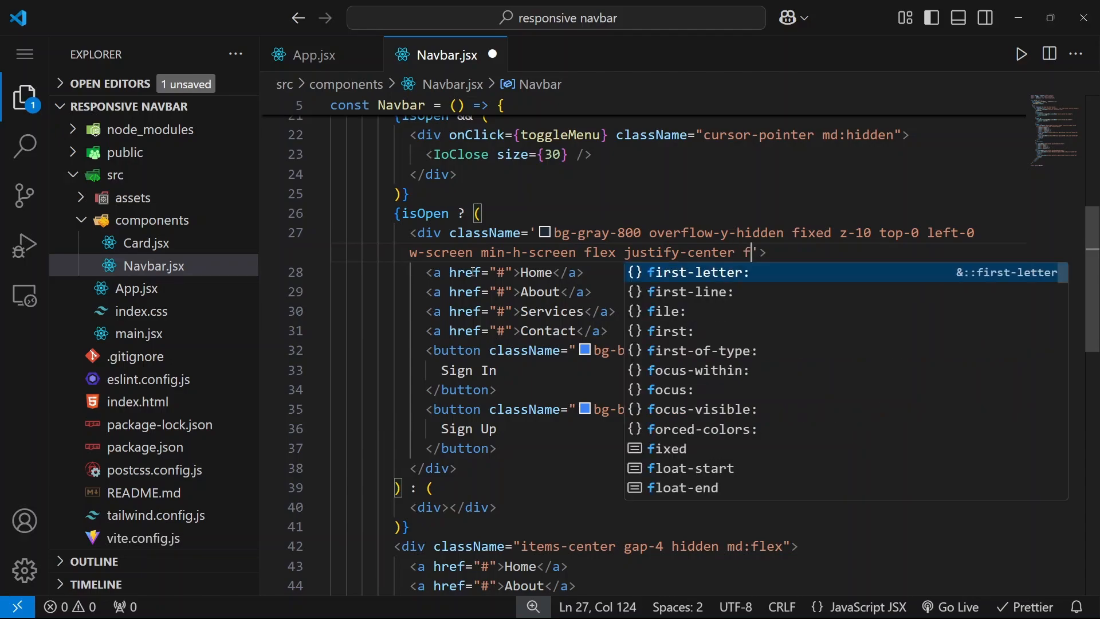
type("t")
key("Down")
key("Down")
key("Return")
type("flex-")
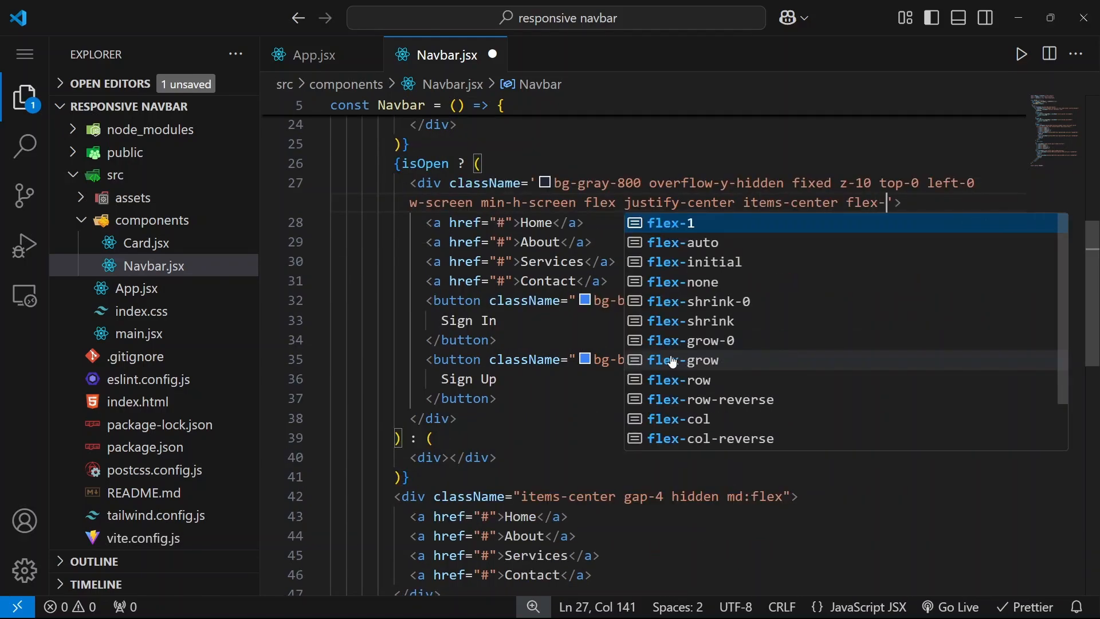
type("col gap-10")
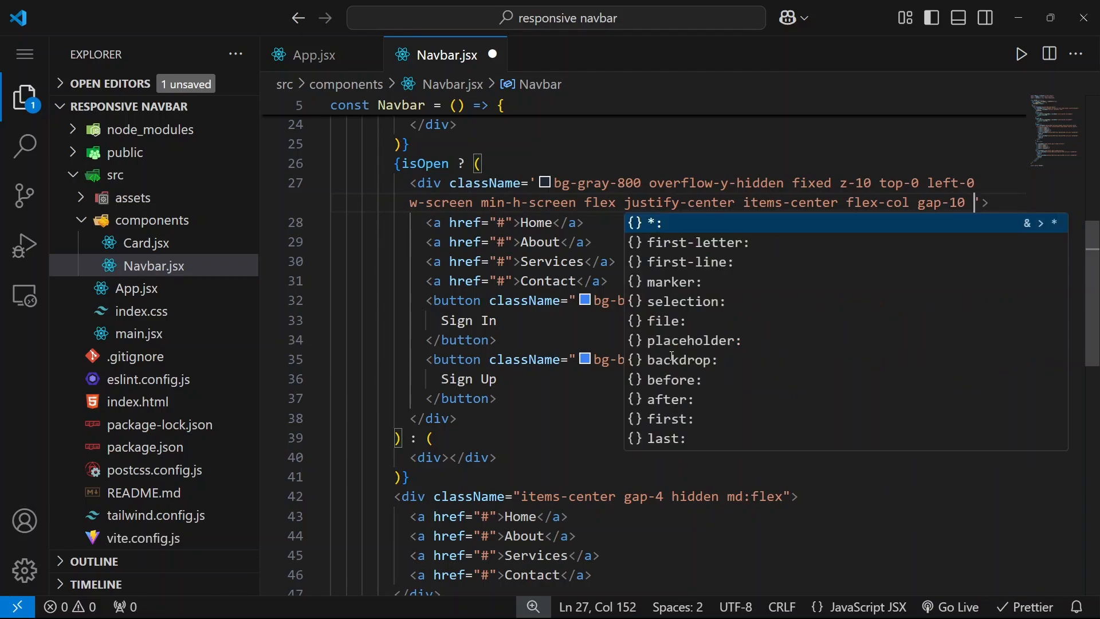
type(" dur")
key("Down")
key("Down")
key("Down")
key("Down")
key("Down")
key("Return")
type("eas")
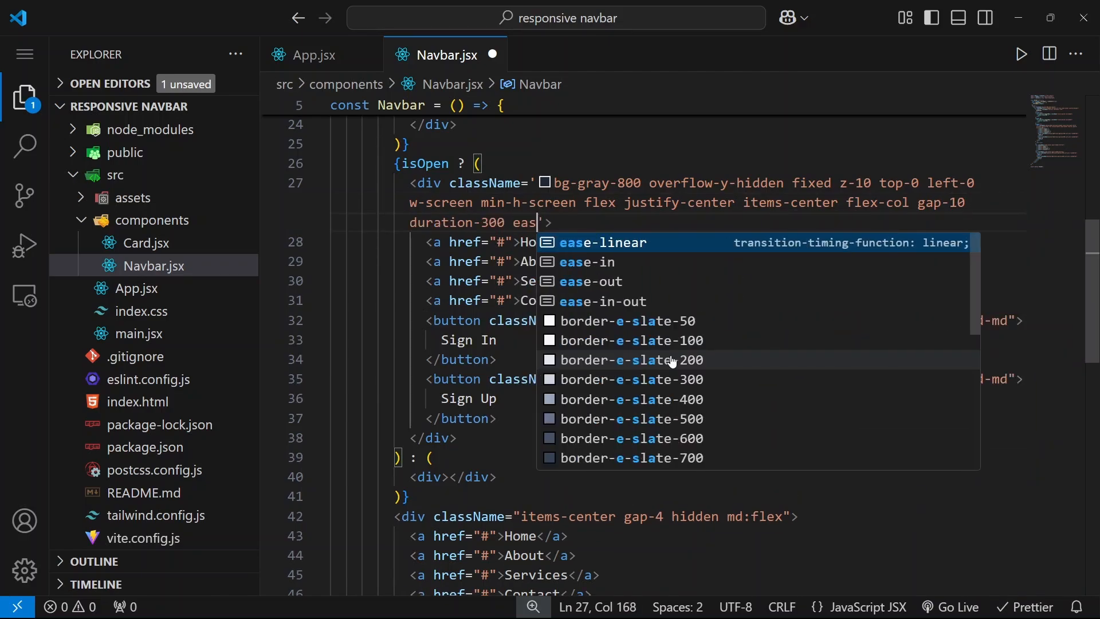
key("Down")
key("Return")
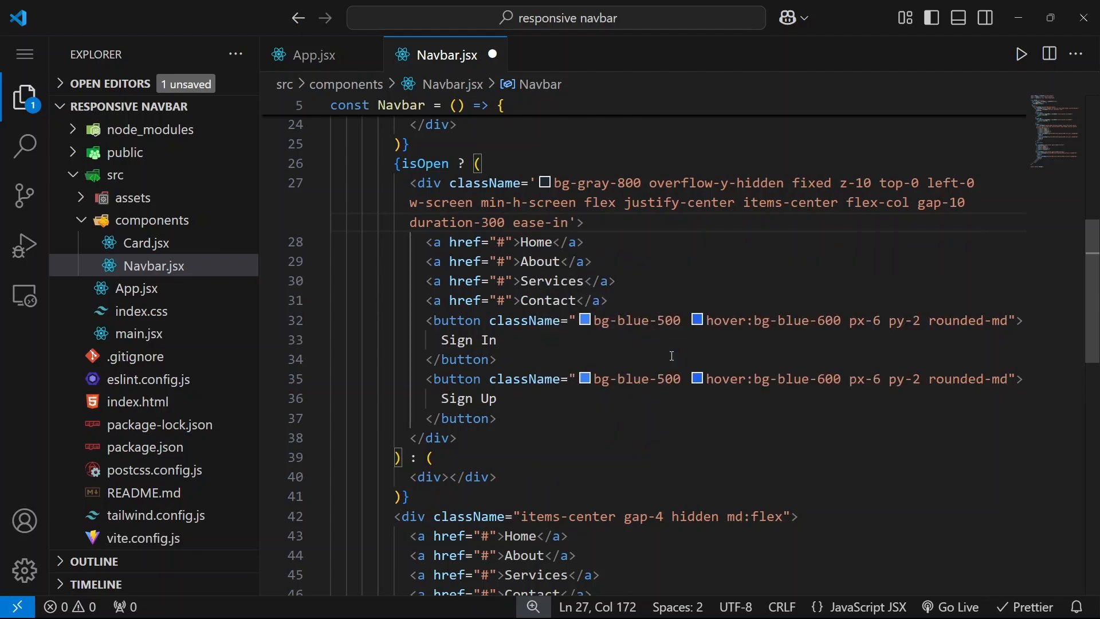
scroll(620, 394, "up", 2)
left_click_drag(449, 218, 578, 258)
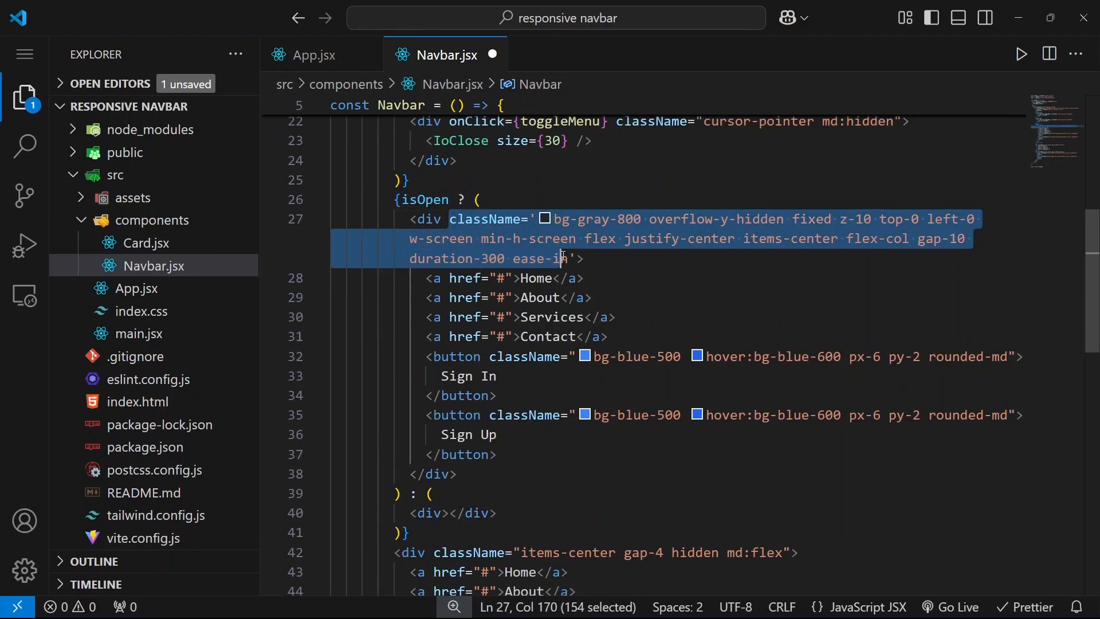
- Give the closed-branch div the same overlay classes but with left-[-150%], and save Navbar.jsx
left_click(441, 513)
scroll(602, 507, "down", 1)
type("className=\"bg-gray-800 overflow-y-hidden fixed z-10 top-0 left-0 w-screen min-h-screen flex justify-center items-center flex-col gap-10 duration-300 ease-in\"")
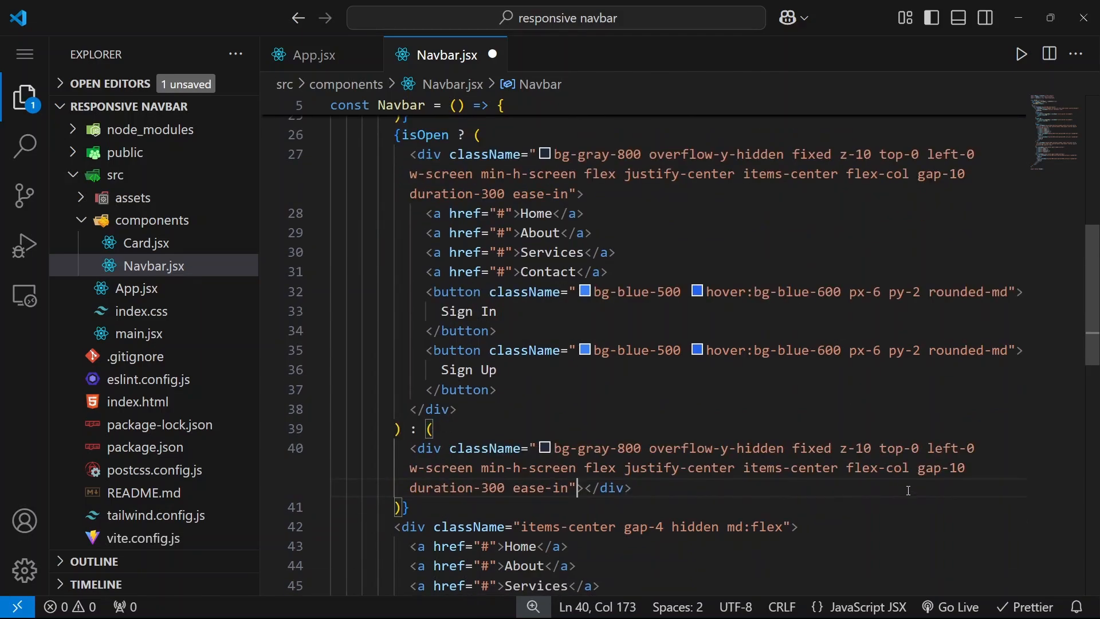
left_click(941, 488)
double_click(973, 449)
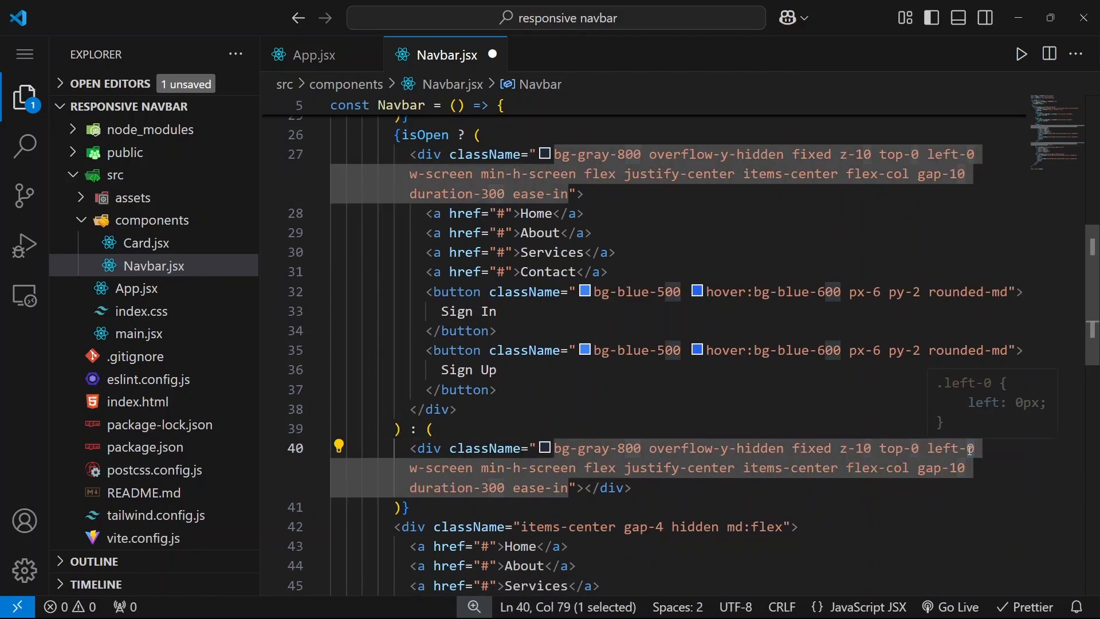
key("BackSpace")
type("[-150%")
left_click(874, 413)
key("ctrl+s")
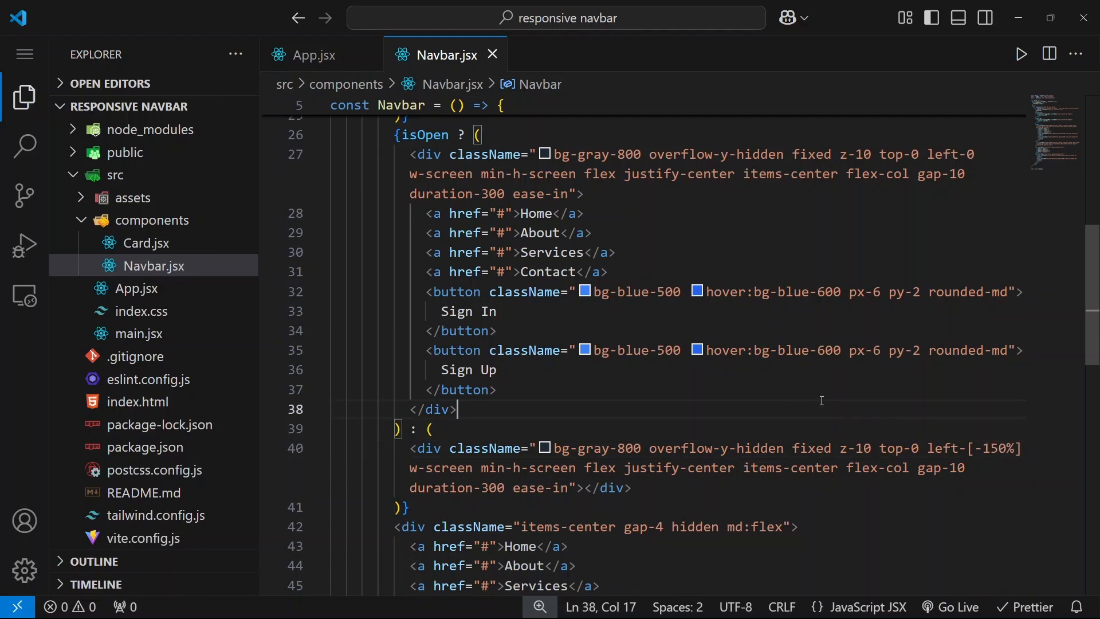
- Check in Chrome that the hamburger opens the full-screen menu, then return to the editor
key("alt+Tab")
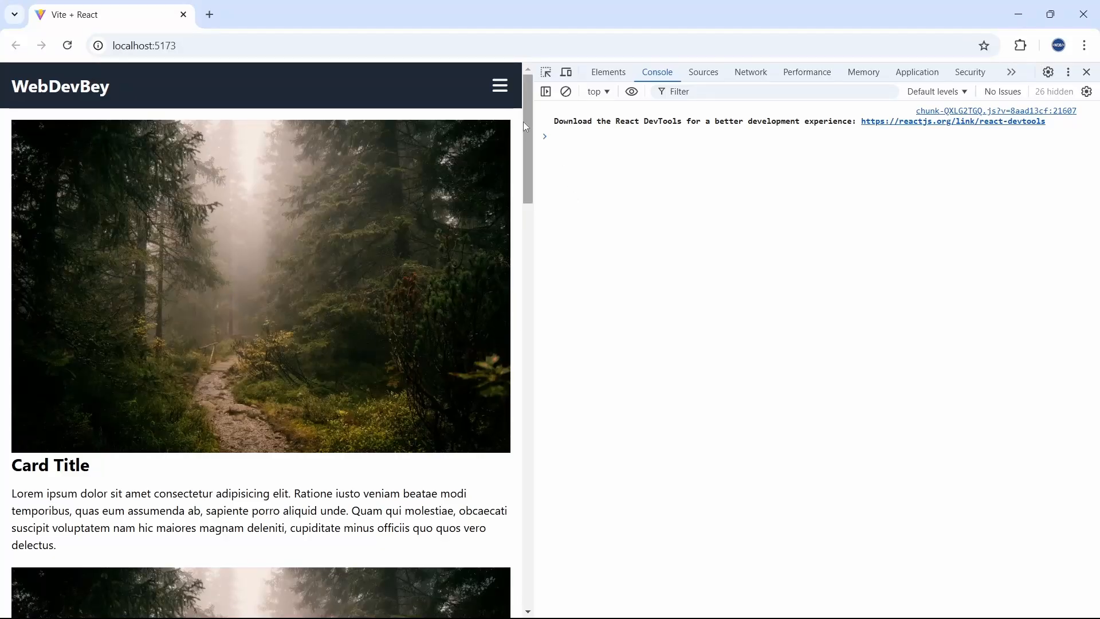
left_click(499, 86)
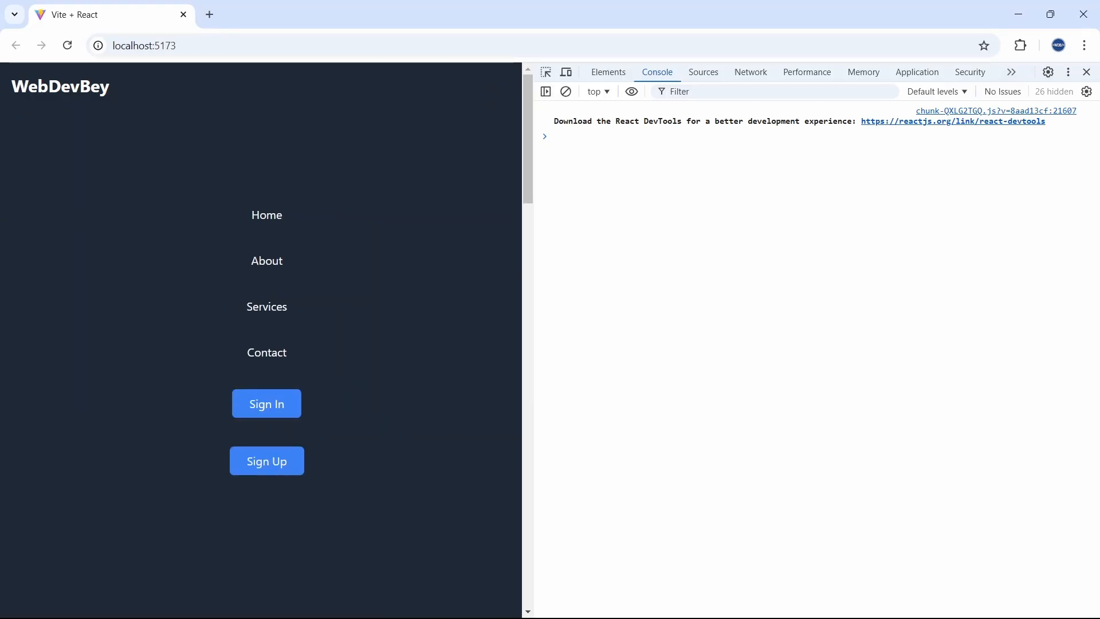
key("alt+Tab")
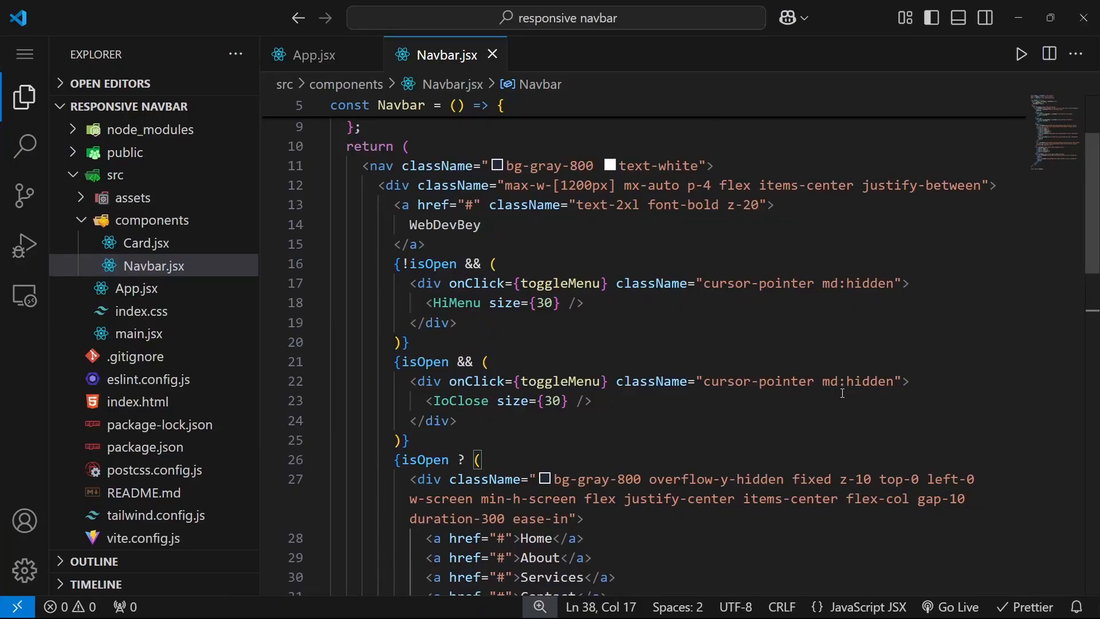
- Add z-20 to the close-icon wrapper's className on line 22 and save Navbar.jsx
left_click(897, 381)
type("z")
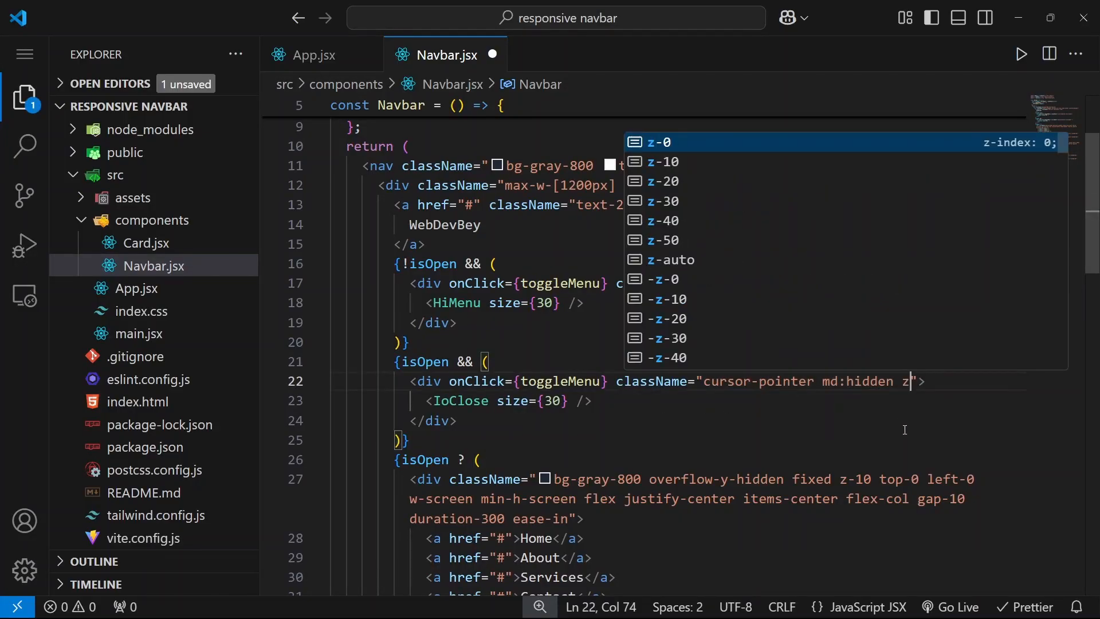
type("-2")
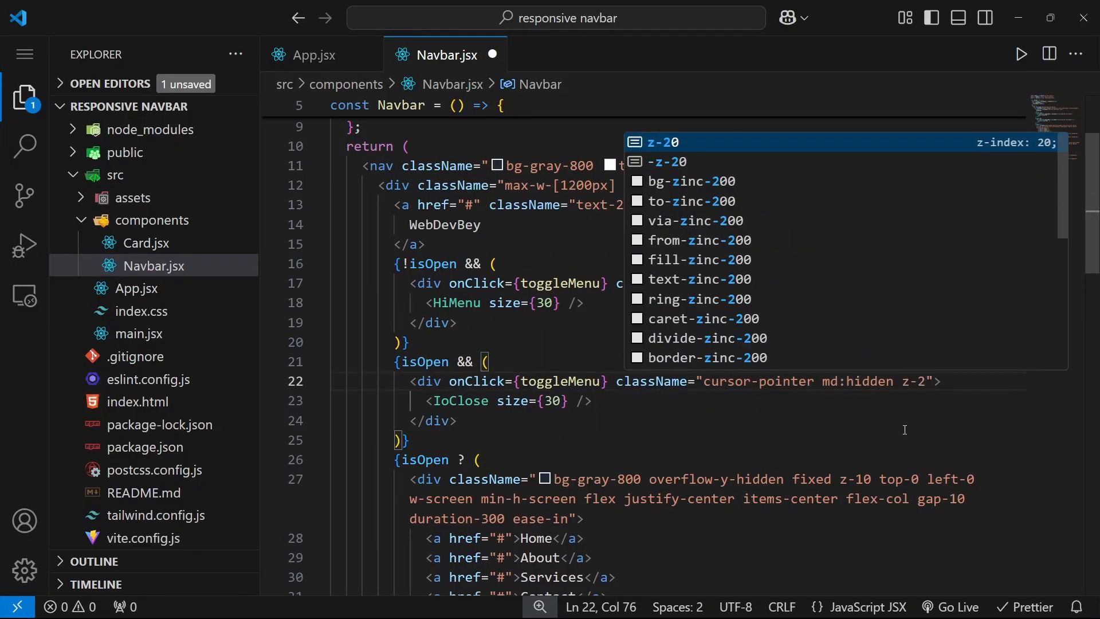
type("0")
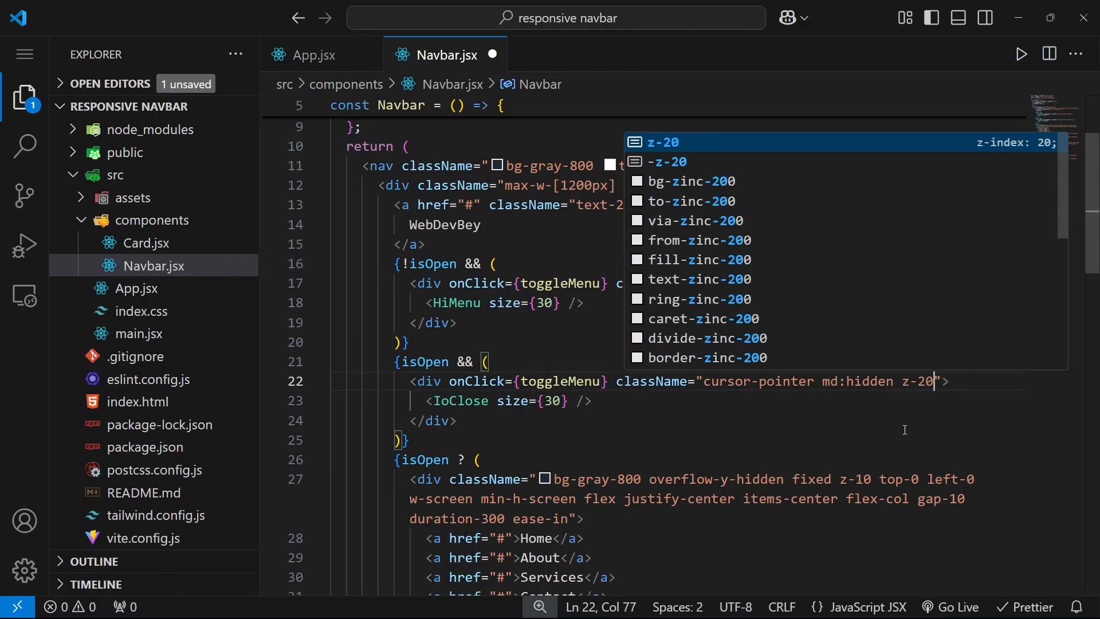
key("ctrl+s")
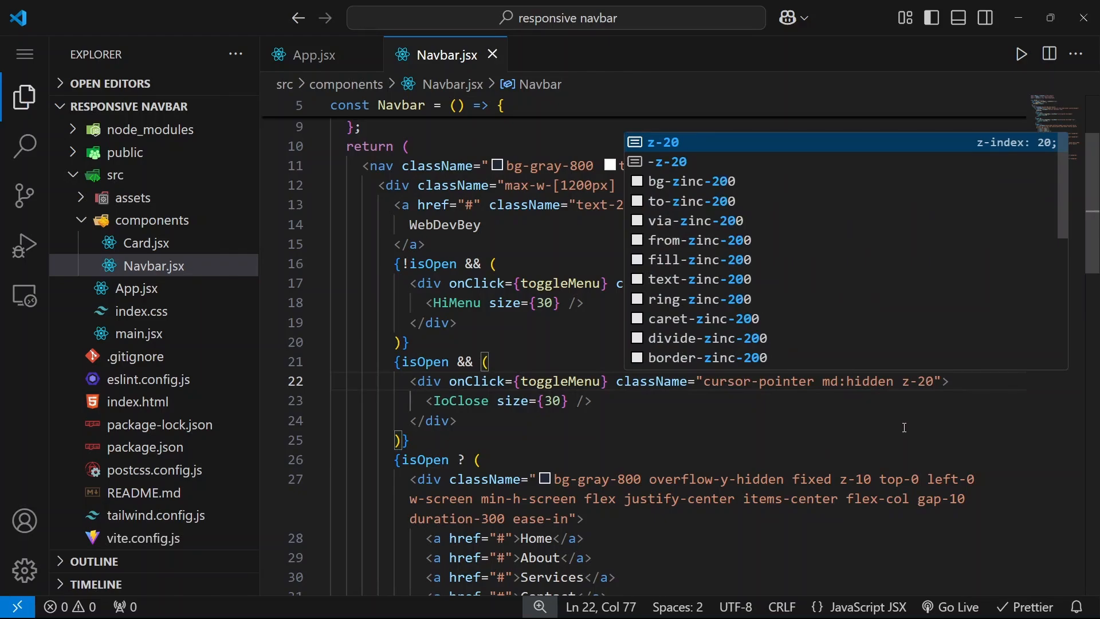
left_click(904, 430)
key("alt+Tab")
left_click(501, 90)
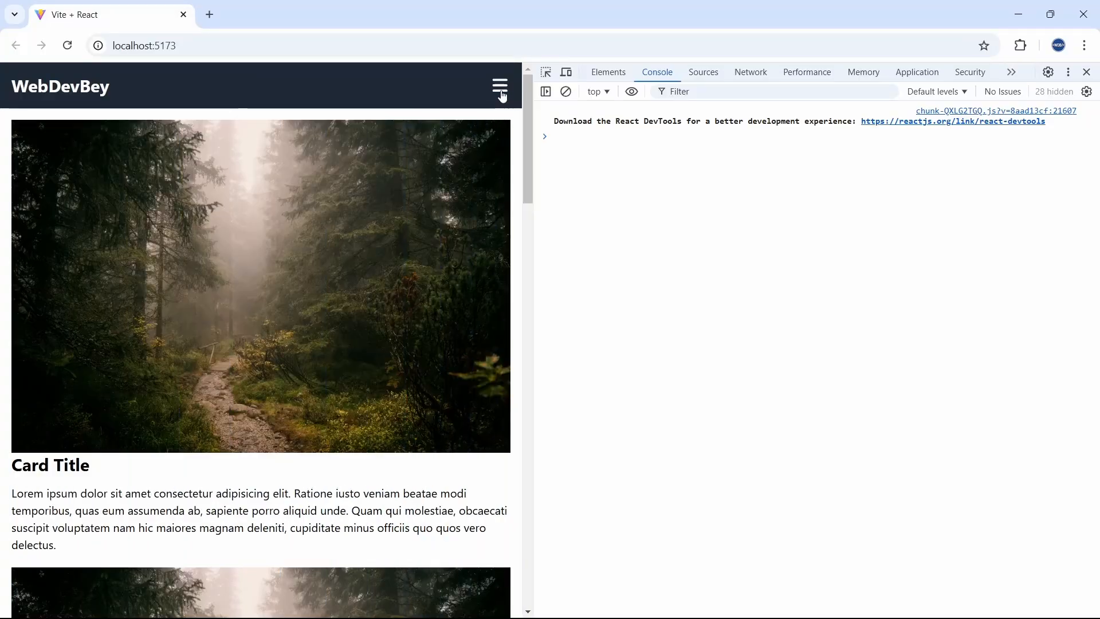
left_click(501, 88)
left_click(503, 90)
left_click(500, 90)
scroll(469, 212, "down", 5)
scroll(469, 213, "up", 2)
scroll(468, 212, "down", 3)
scroll(469, 215, "up", 3)
scroll(468, 217, "up", 1)
scroll(467, 219, "up", 2)
scroll(468, 224, "down", 3)
scroll(469, 219, "up", 3)
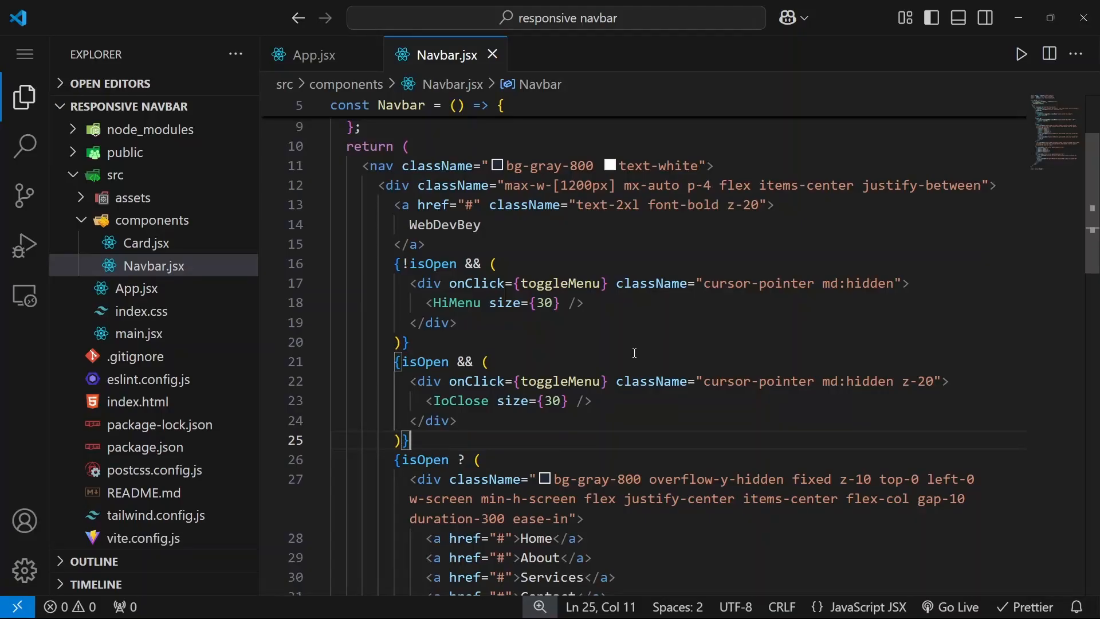
scroll(634, 353, "up", 3)
- Start a useEffect whose if (isOpen) branch calls document.body.classList.add('no-scroll')
left_click(400, 263)
key("Return")
type("useE")
key("Return")
type("(() => {")
key("Return")
type("if (")
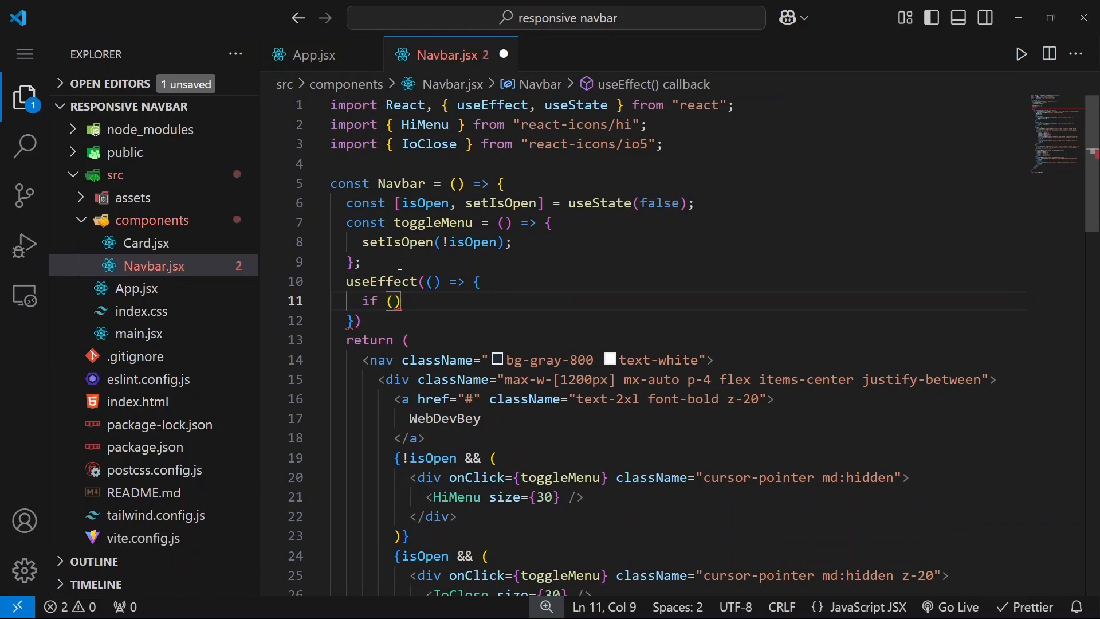
type("is")
key("Return")
type(") {")
key("Return")
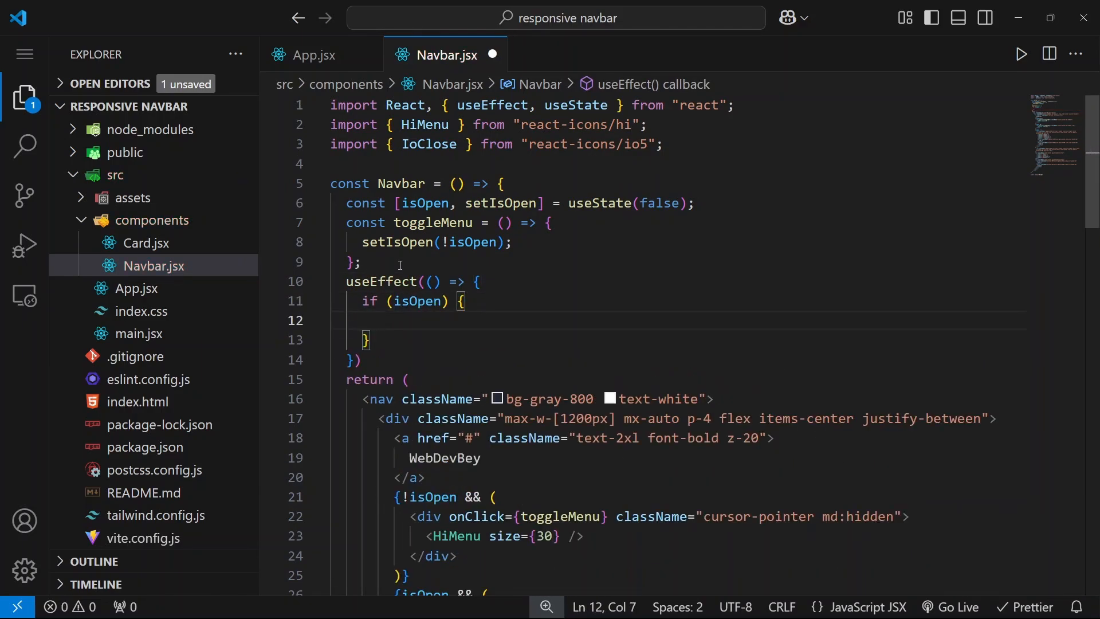
type("doc")
key("Return")
type("document.")
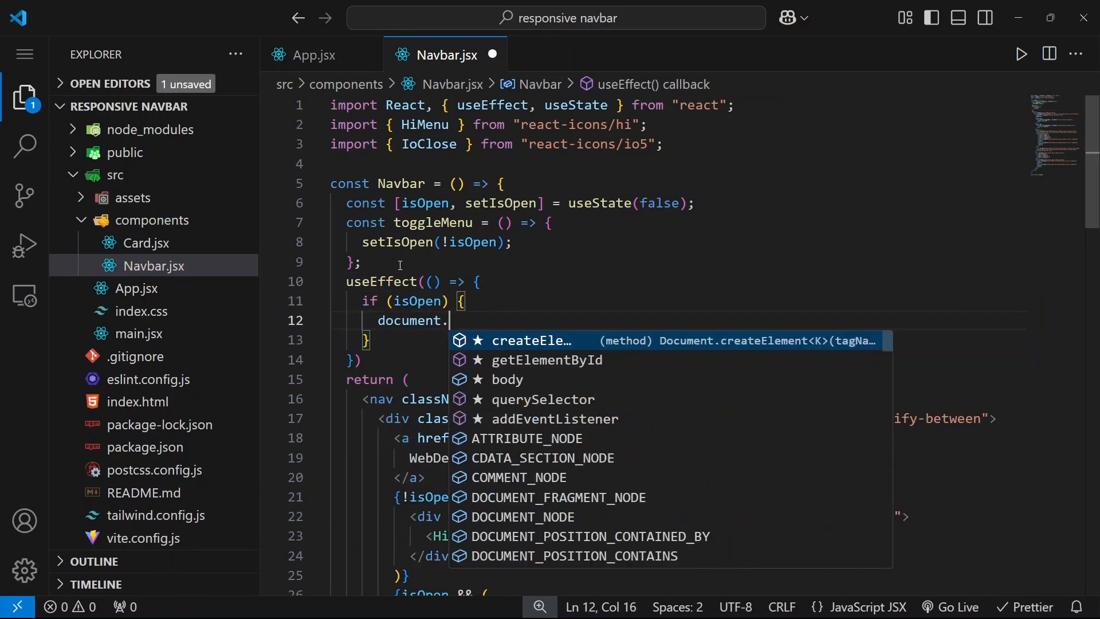
type("b")
key("Return")
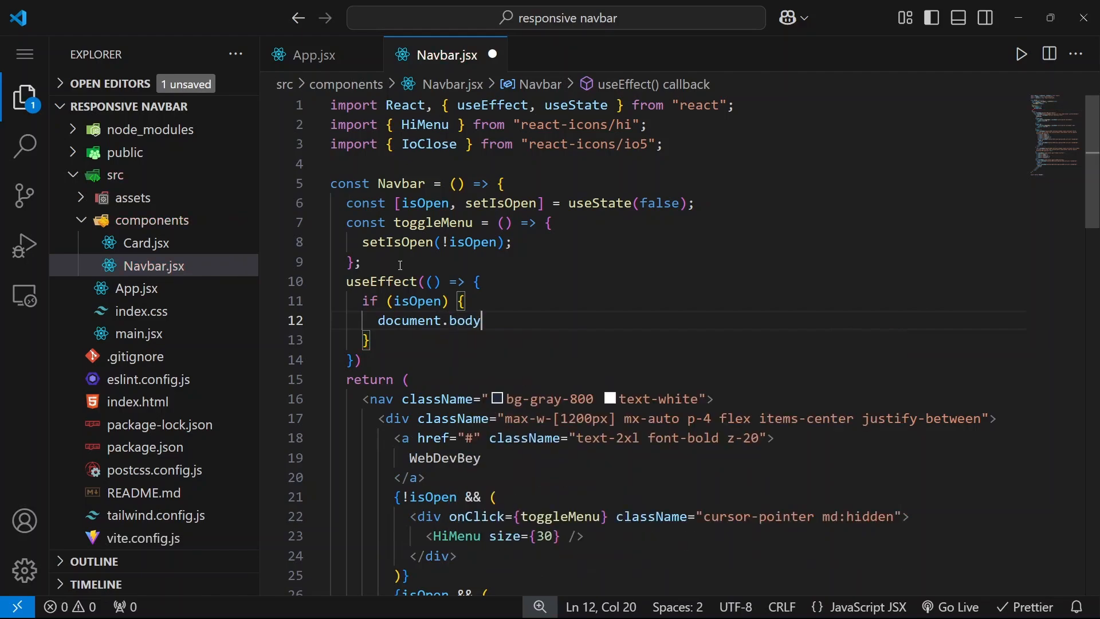
type(".clas")
key("Return")
key("ctrl+z")
type("s")
key("Down")
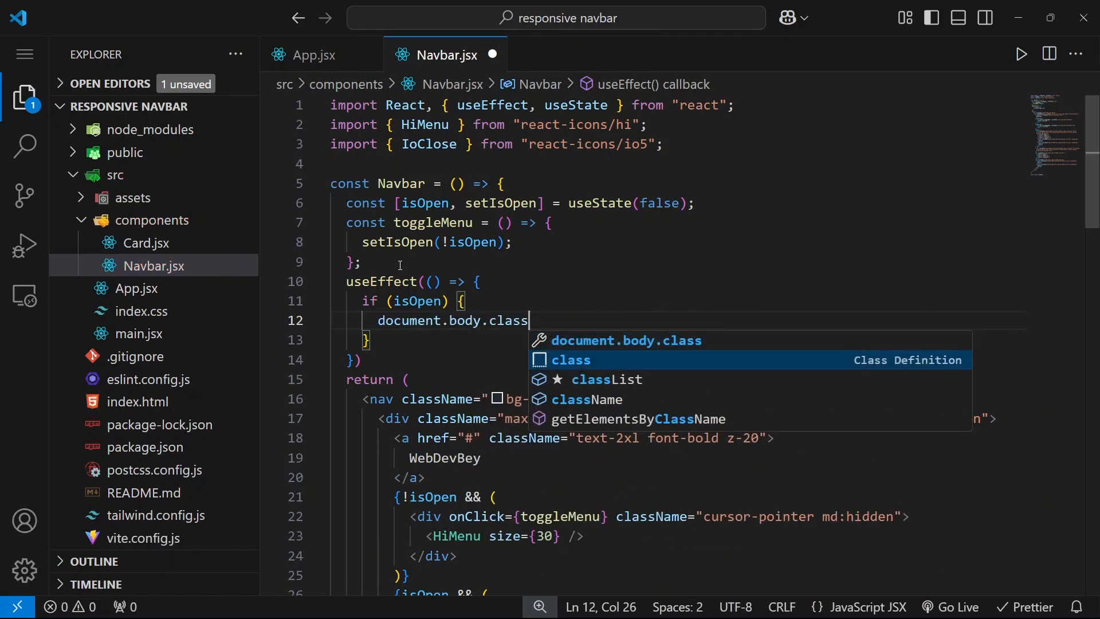
key("Down")
key("Return")
type(".a")
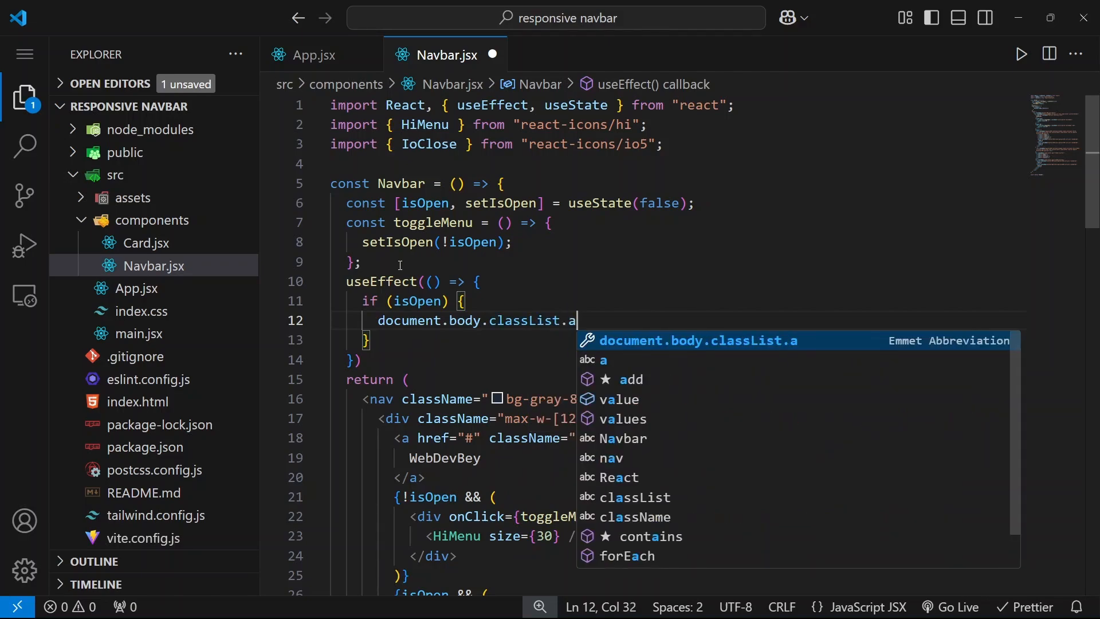
type("dd('no-scroll');")
- Add the else branch with classList.remove("no-scroll") and the [isOpen] dependency list
left_click(391, 341)
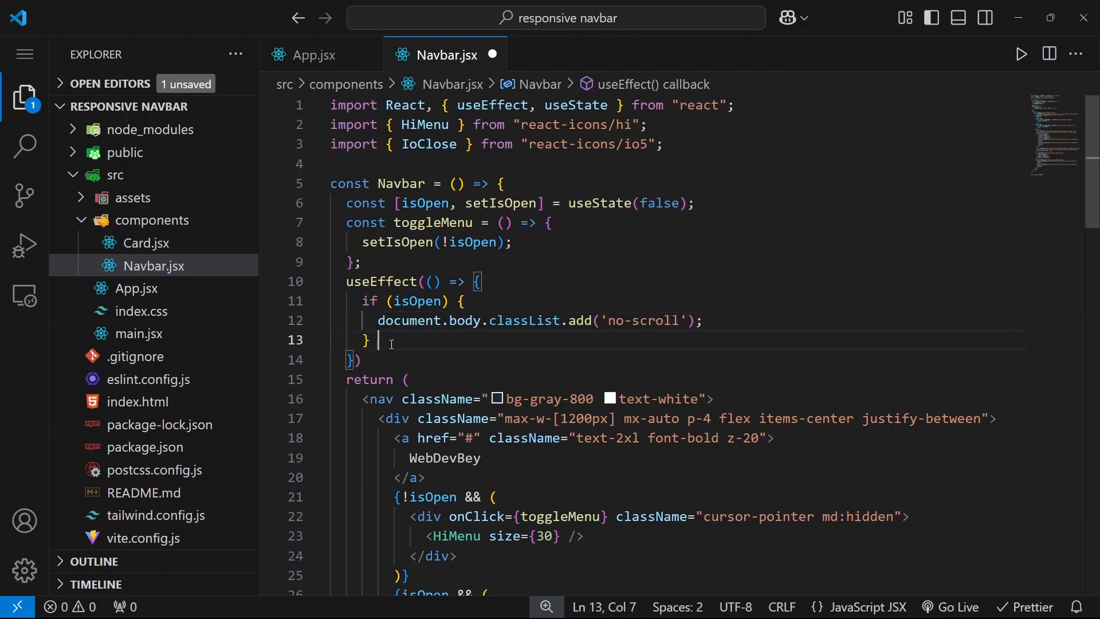
type("else {")
key("Return")
key("Up")
key("Down")
key("Tab")
double_click(586, 365)
type("remove")
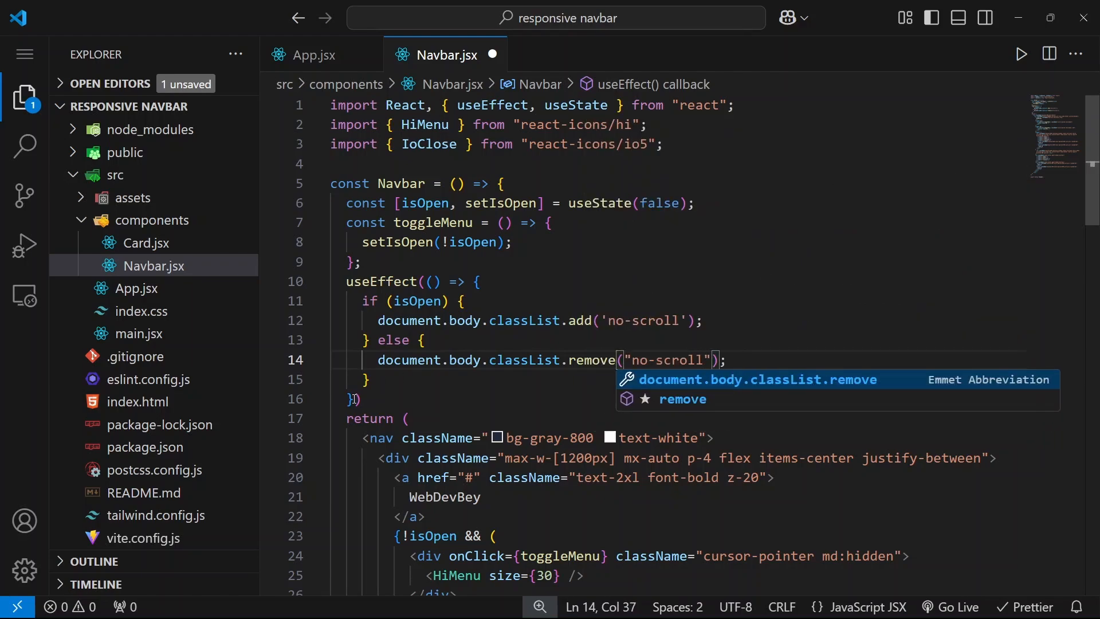
left_click(353, 399)
type(", [is")
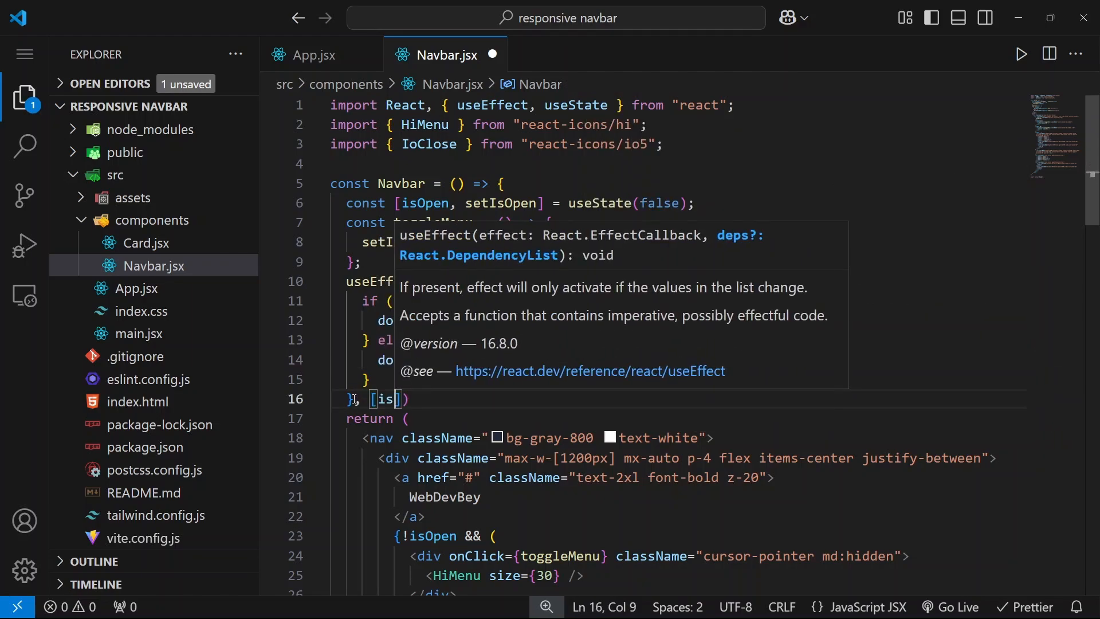
type("Open")
left_click(449, 401)
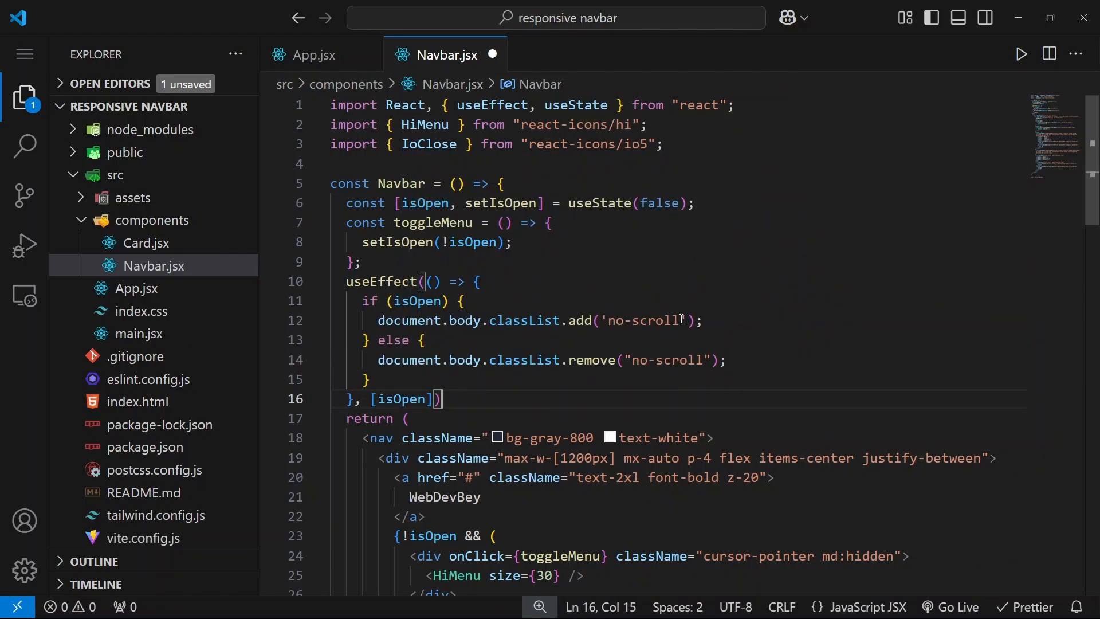
left_click_drag(682, 320, 609, 319)
left_click(674, 333)
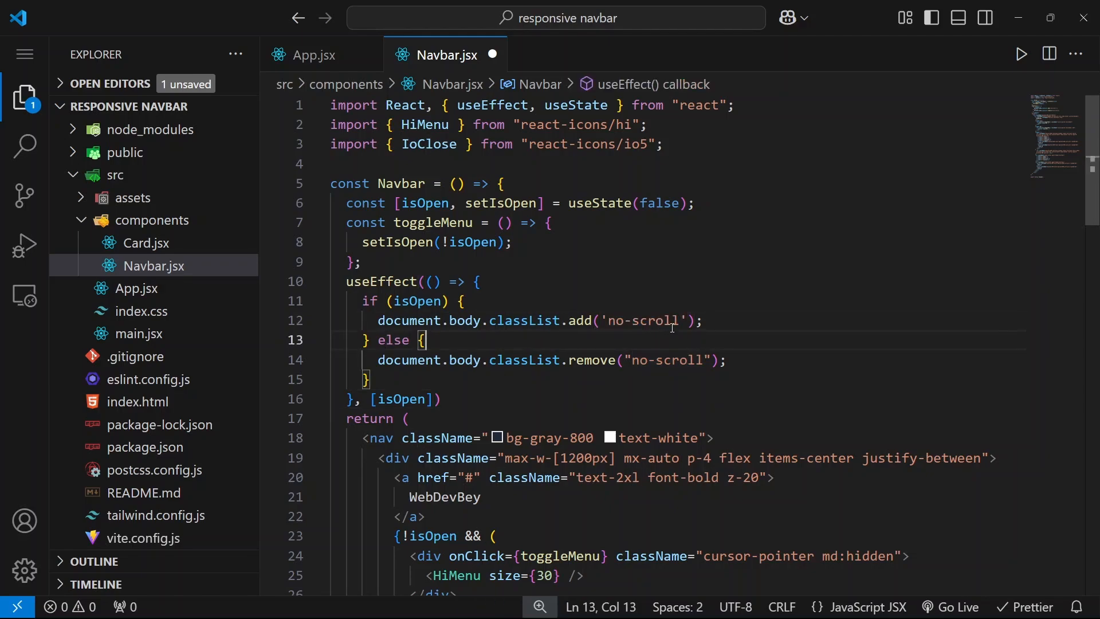
- Define a .no-scroll rule with overflow: hidden in index.css and save it
left_click(141, 311)
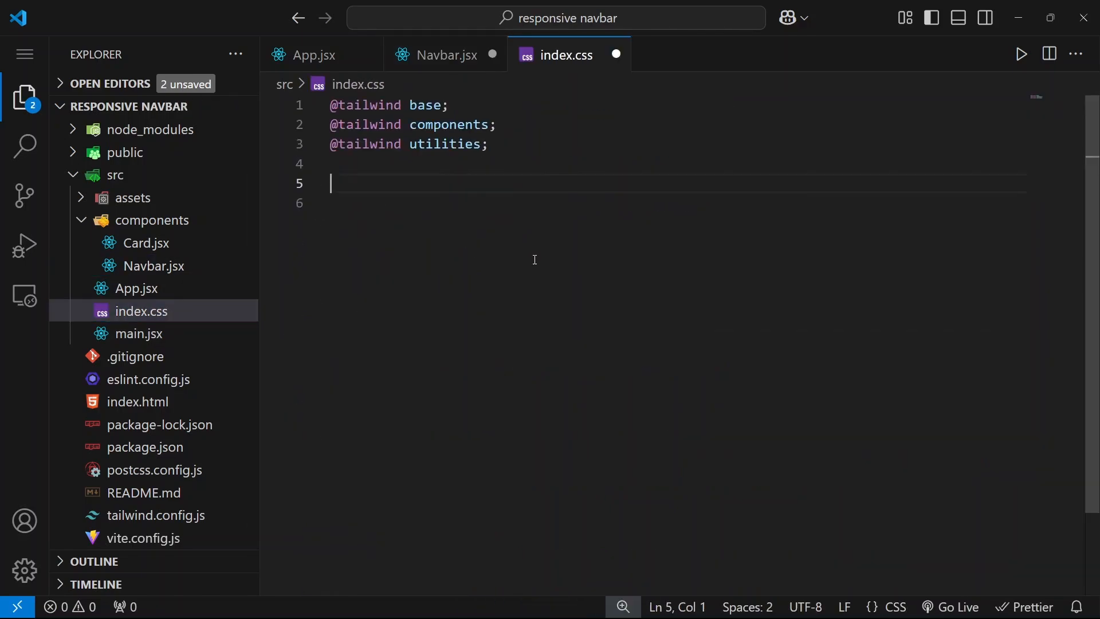
type(".no-scroll {")
key("Return")
type("over")
key("Down")
key("Down")
key("Down")
key("Up")
key("Up")
key("Up")
key("Return")
type("hidden;")
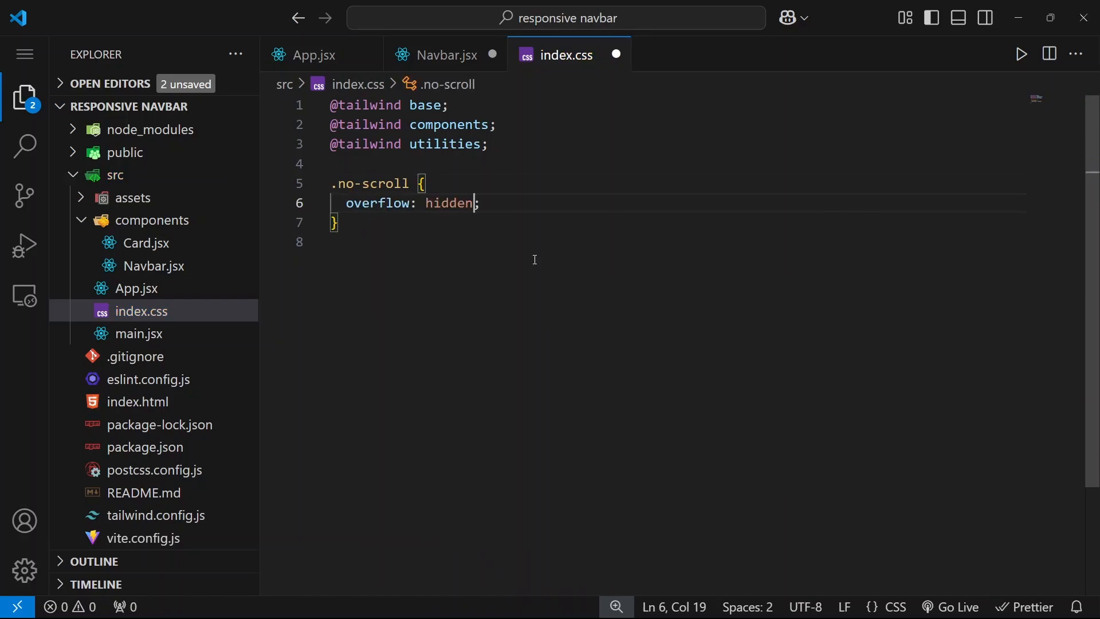
key("ctrl+s")
- Save Navbar.jsx and open the mobile menu in Chrome to test the scroll lock
key("ctrl+Tab")
key("ctrl+s")
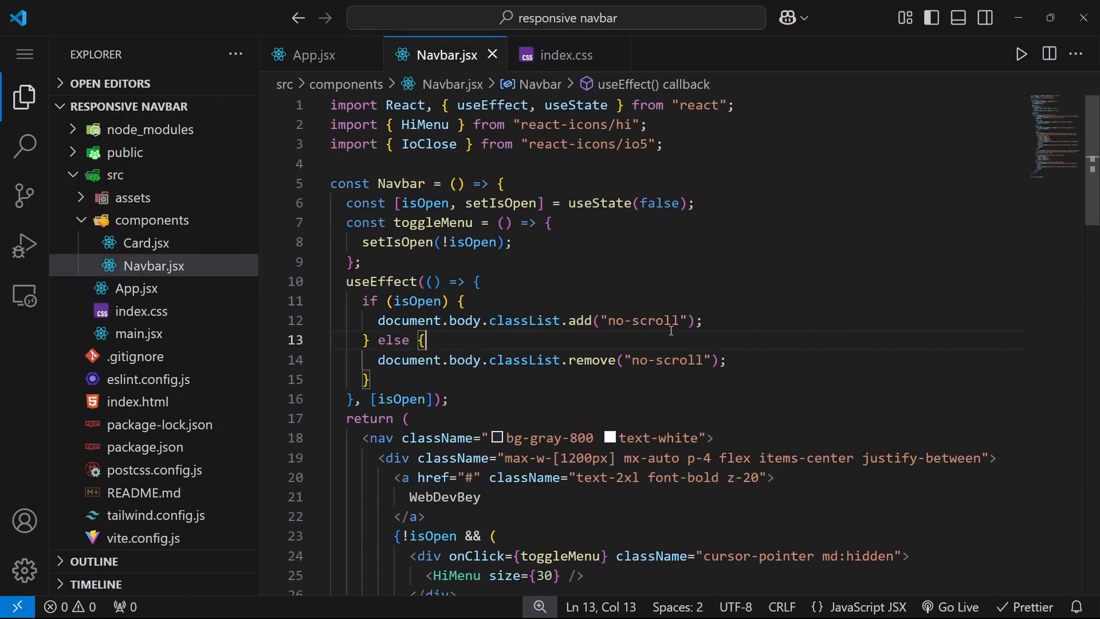
left_click(758, 401)
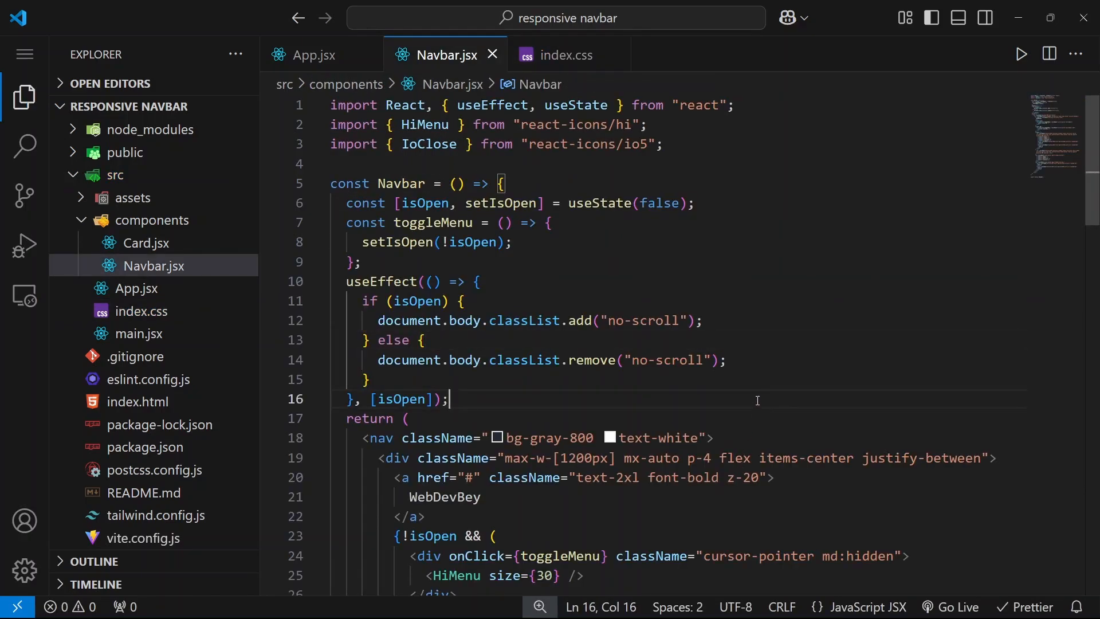
key("alt+Tab")
left_click(512, 87)
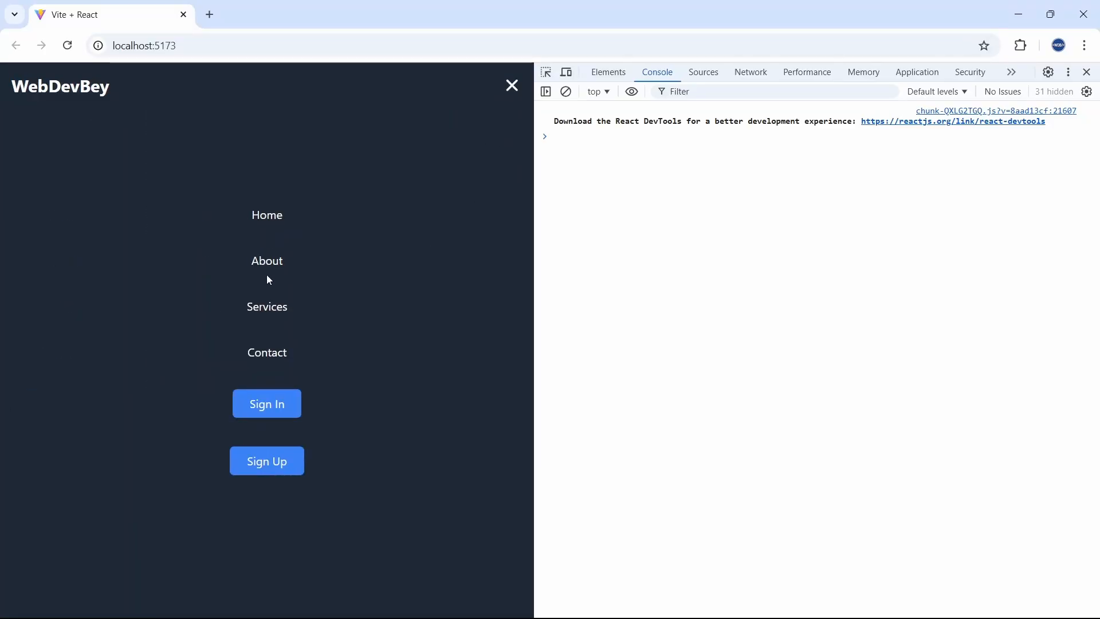
- Add className="text-2xl font-bold" to all four menu links with a multi-cursor edit
key("alt+Tab")
left_click(441, 305)
left_click(443, 325, "alt")
left_click(442, 345, "alt")
left_click(442, 365, "alt")
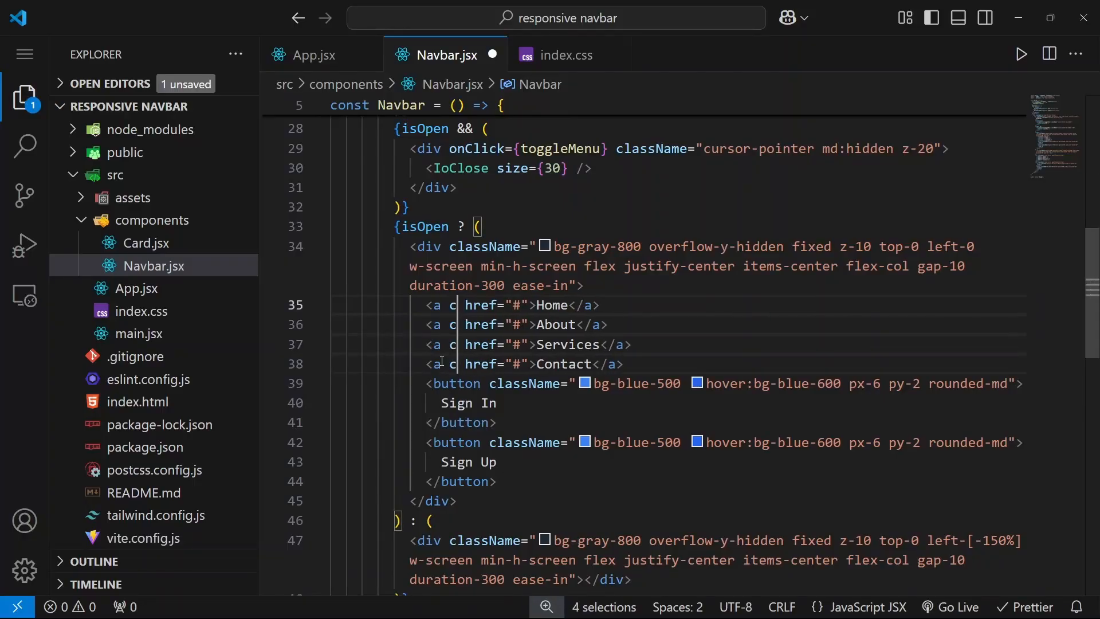
type("clas")
key("Return")
type("text")
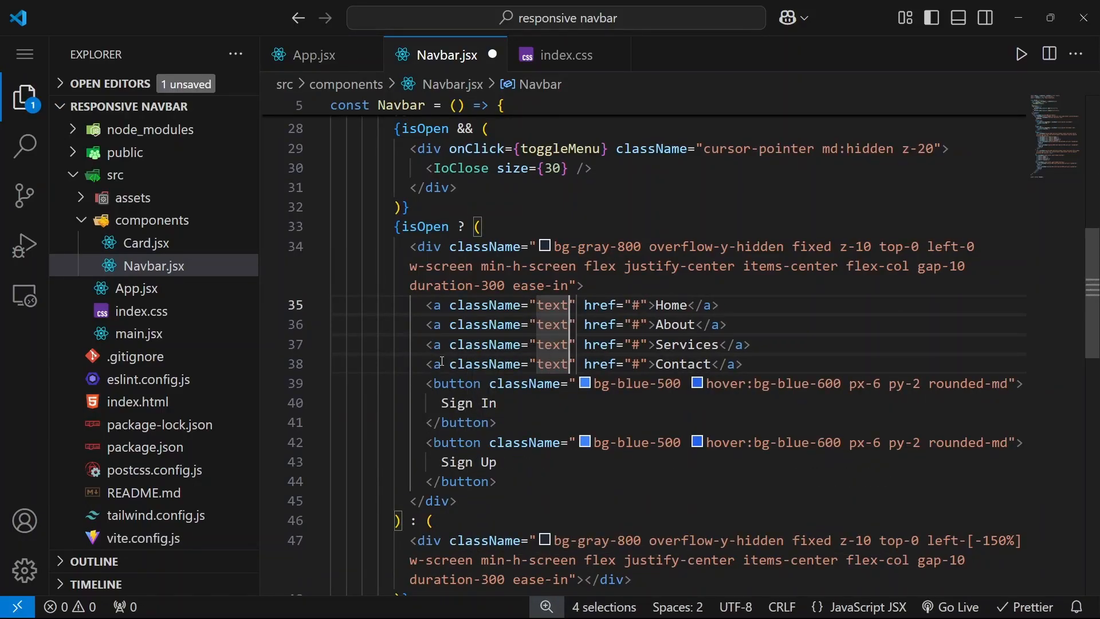
type("-2xl font-bold")
- Save, then resize Chrome's viewport between about 711px and 738px with the menu open
key("ctrl+s")
key("alt+Tab")
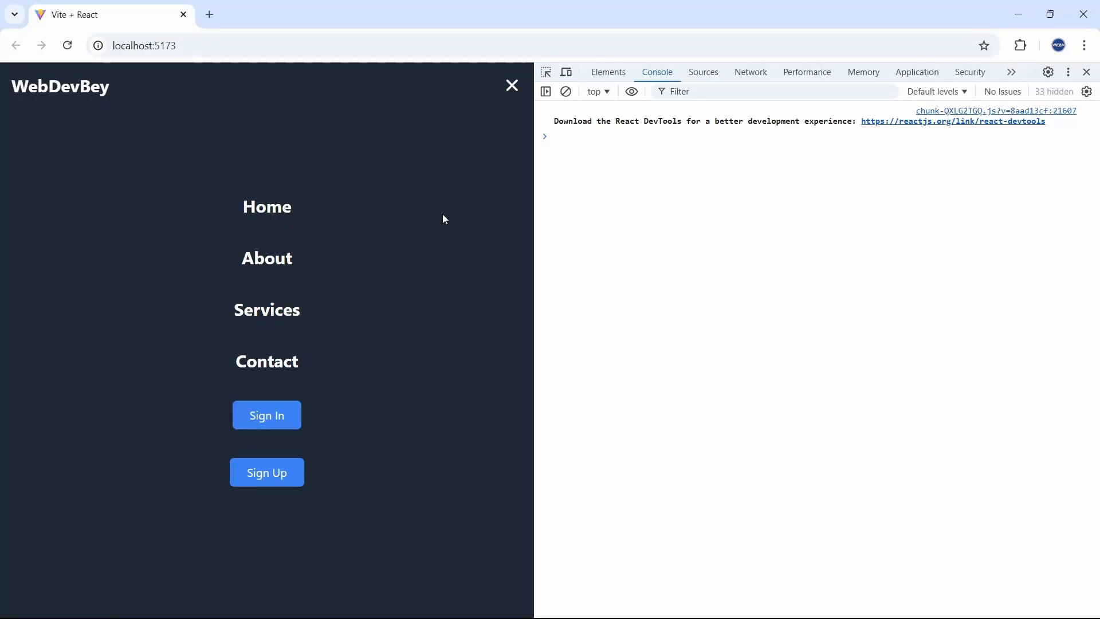
mouse_move(535, 283)
left_mouse_down()
mouse_move(510, 293)
mouse_move(544, 293)
mouse_move(393, 293)
mouse_move(514, 294)
left_mouse_up()
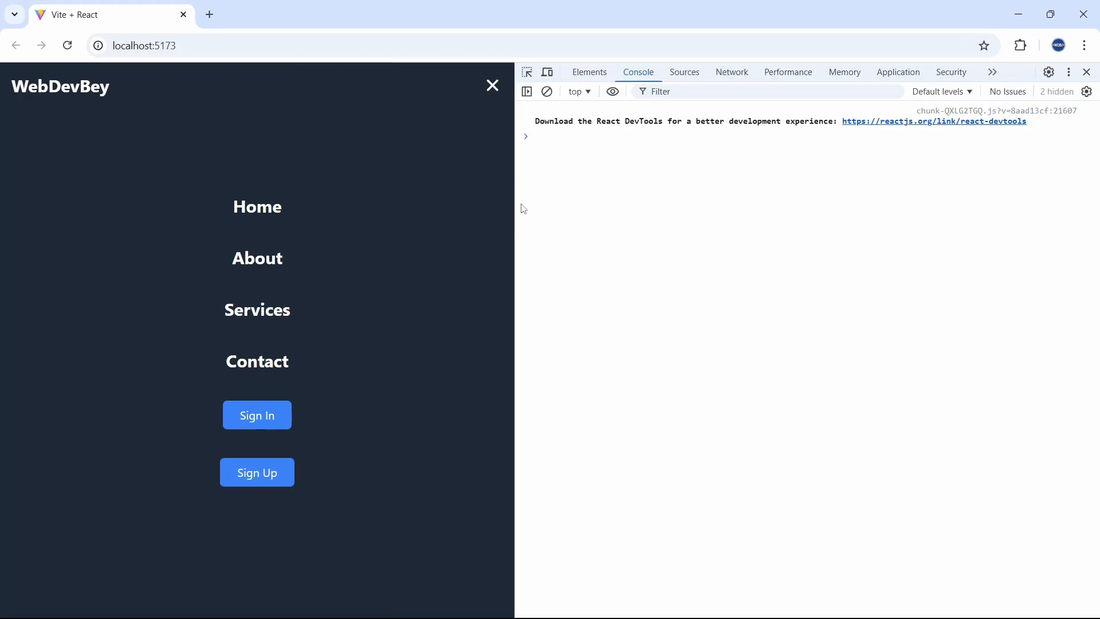
left_click_drag(513, 219, 604, 190)
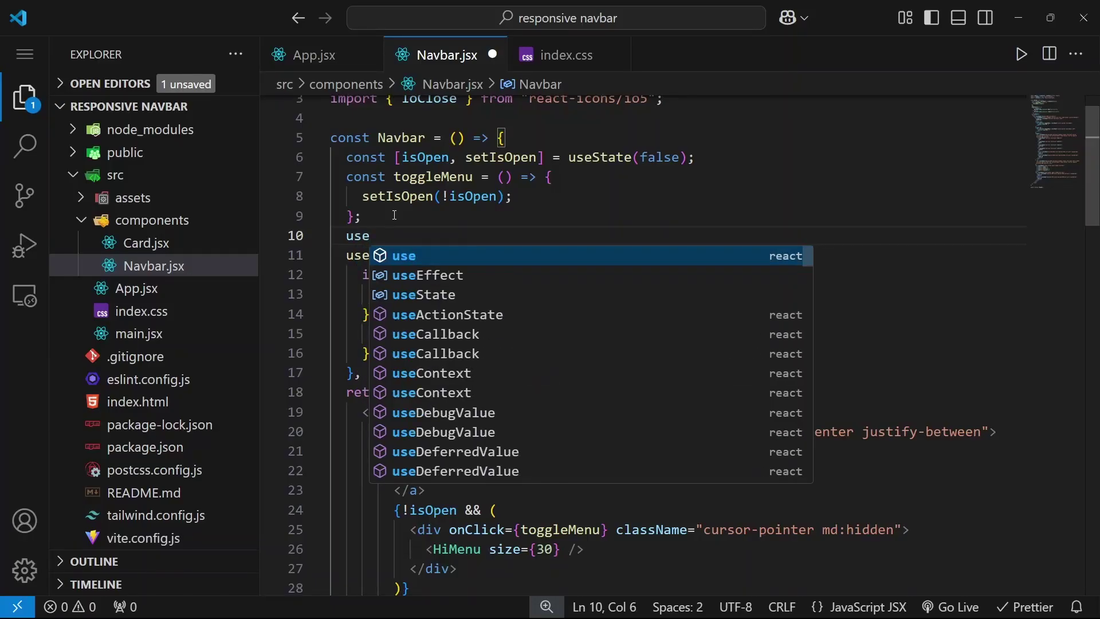
type("Effect(() => {")
- Write a handleResize function that calls setIsOpen(false) when window.innerWidth >= 768
key("Return")
type("co")
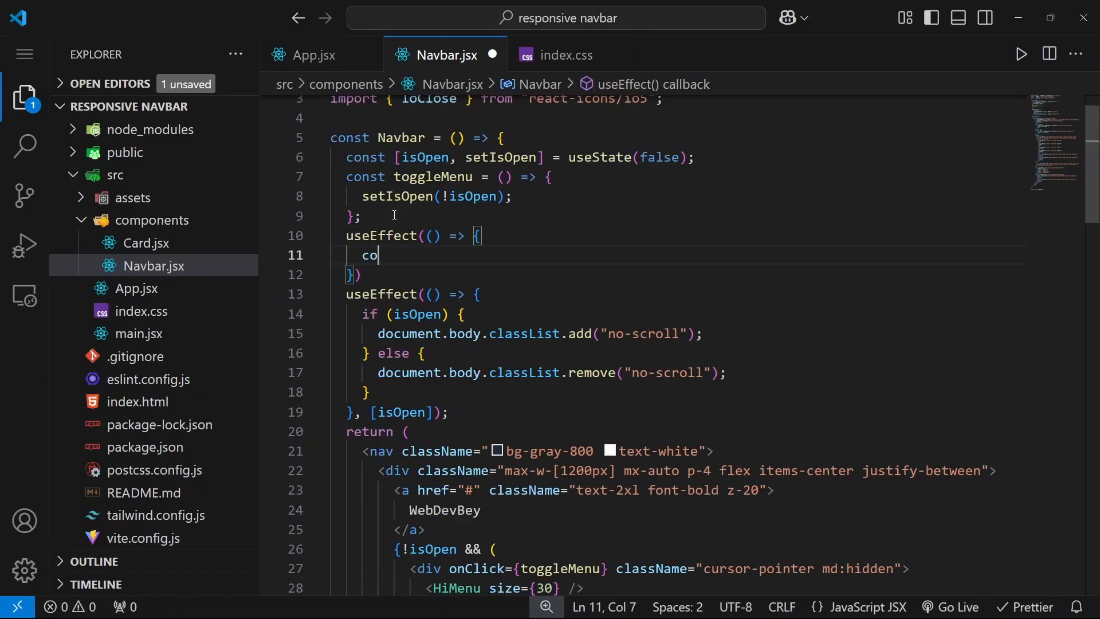
type("nst handle")
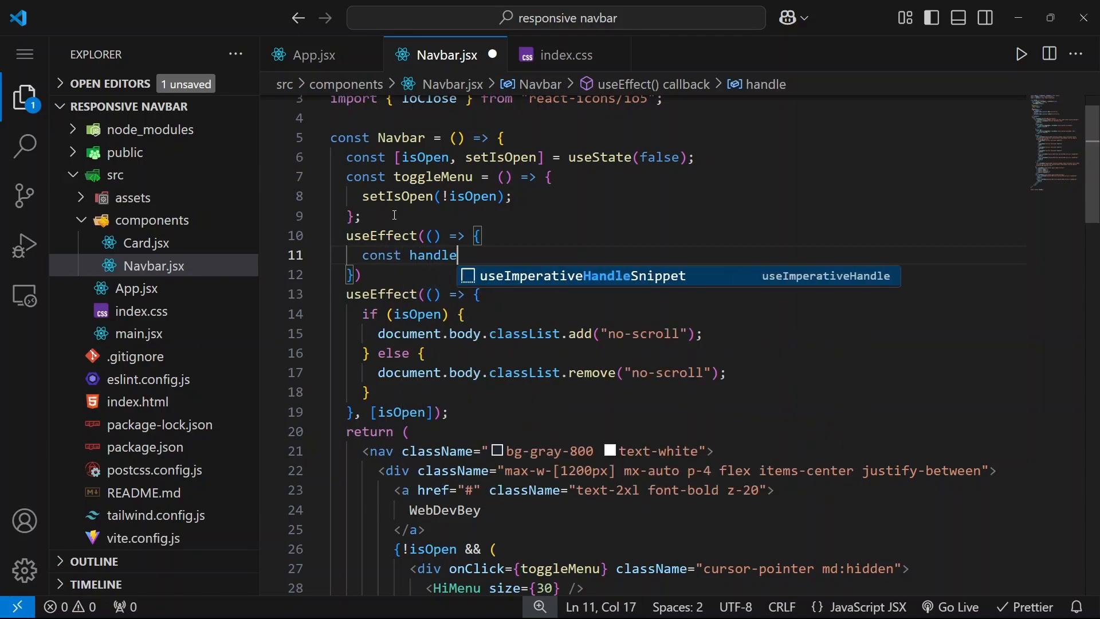
type("Resize = () => {")
key("Return")
type("if (wi")
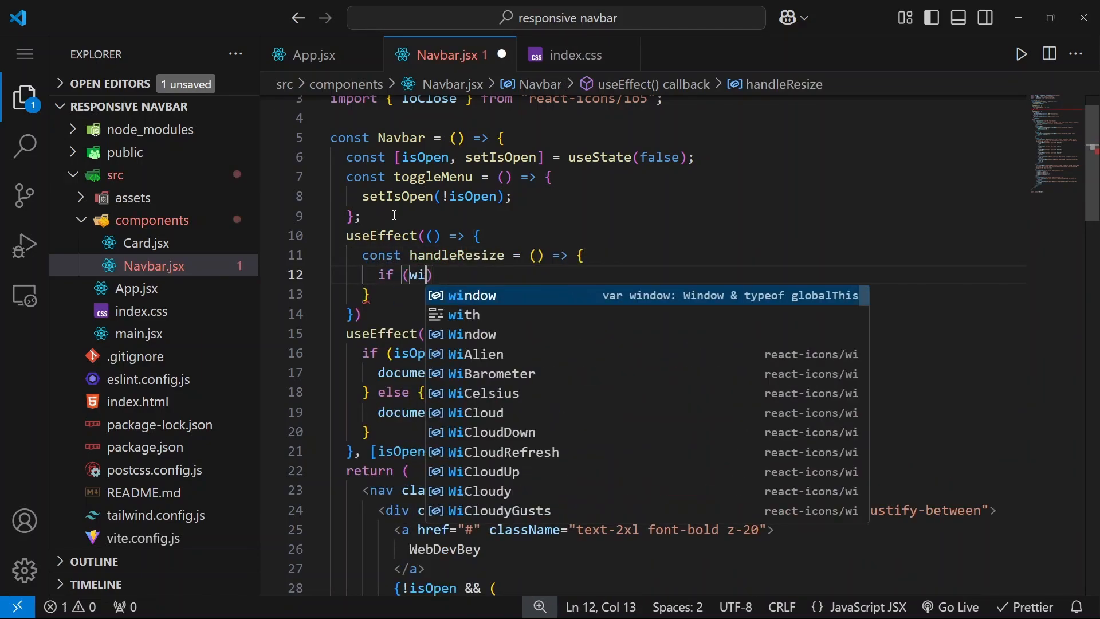
type("ndow.in")
key("Down")
key("Down")
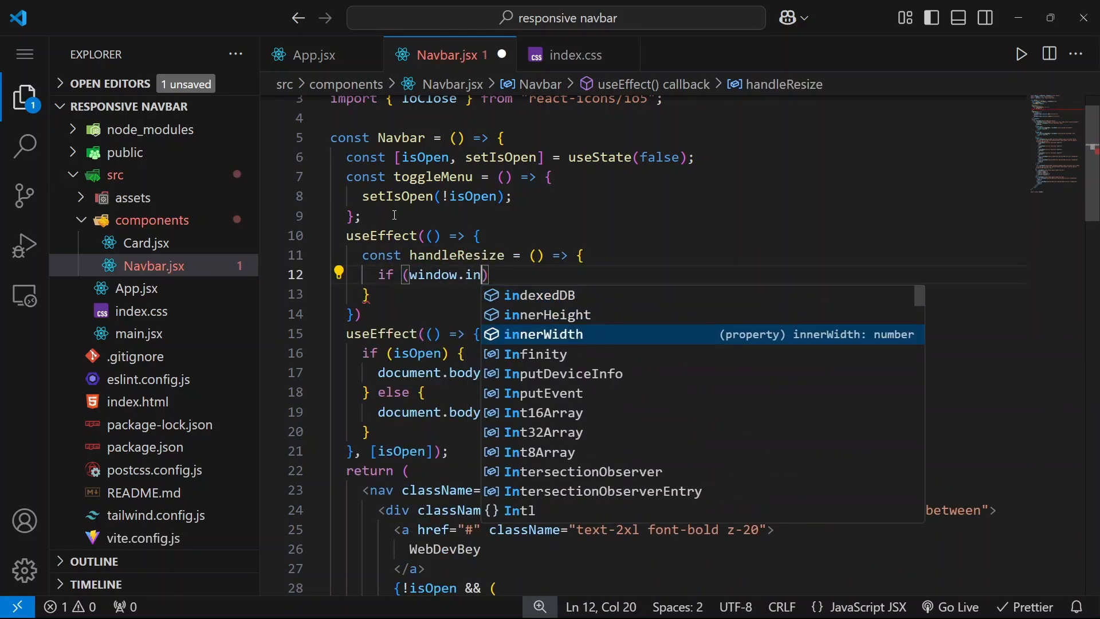
key("Return")
type(">= 76")
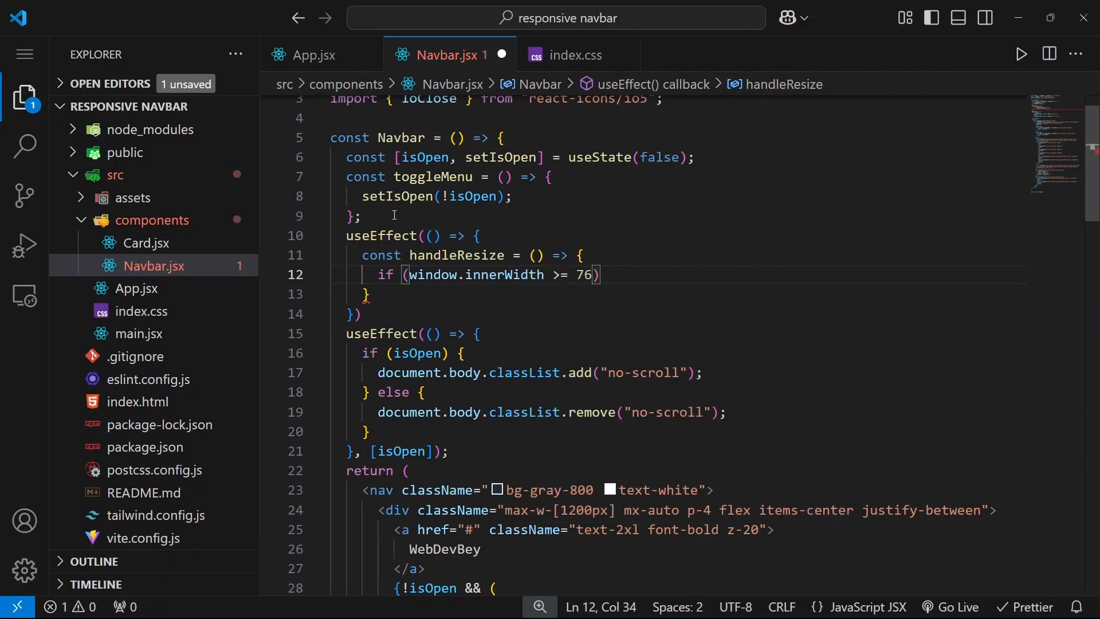
type("8")
key("End")
type("{")
key("Return")
type("setIsOpen(false")
- Register handleResize with window.addEventListener('resize', ...) inside the effect
left_click(433, 333)
key("Return")
type("wi")
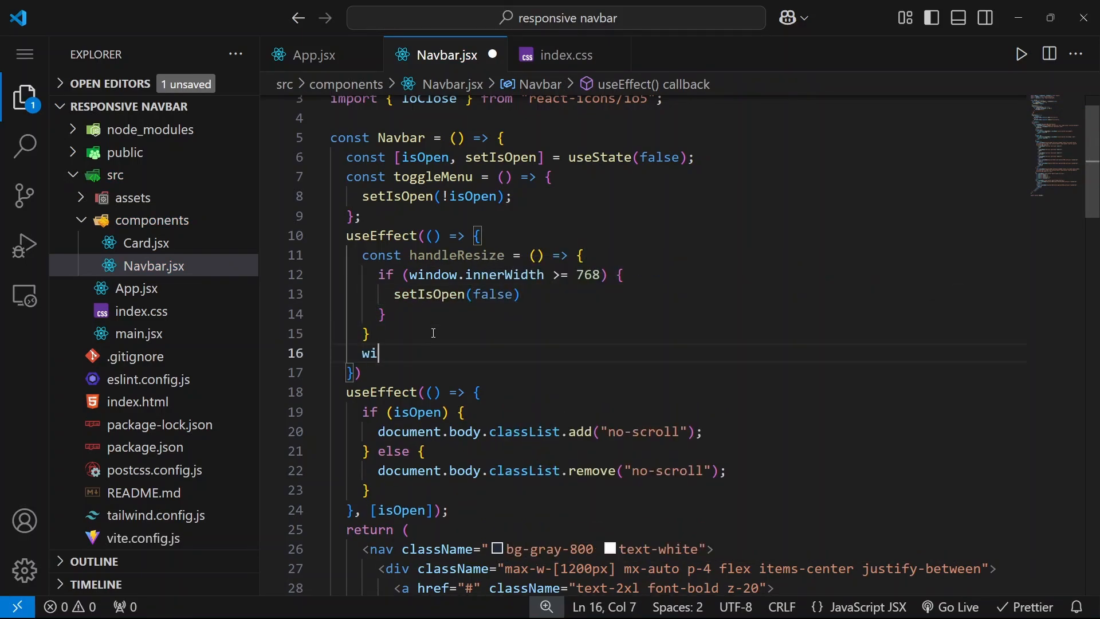
type("ndow.ad")
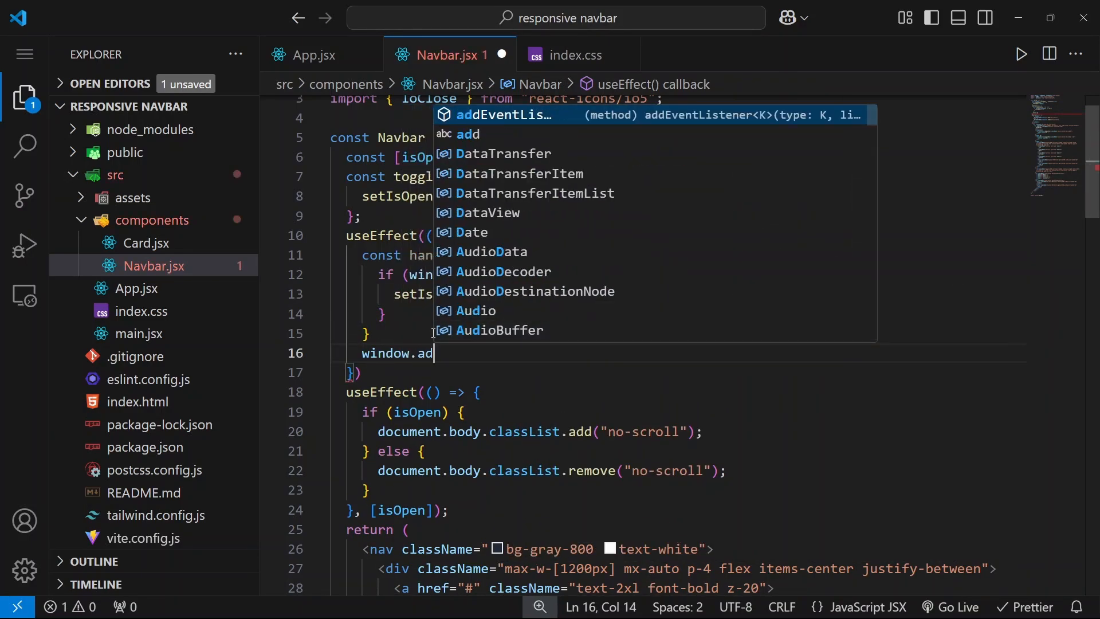
key("Tab")
type("('re")
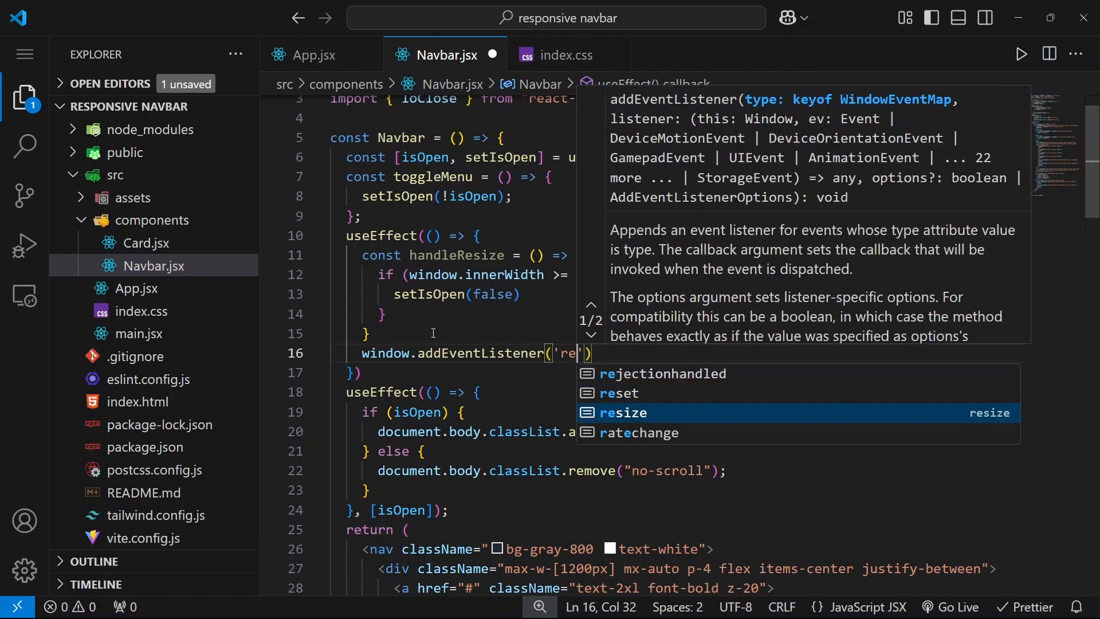
key("Tab")
key("Right")
type(", hand")
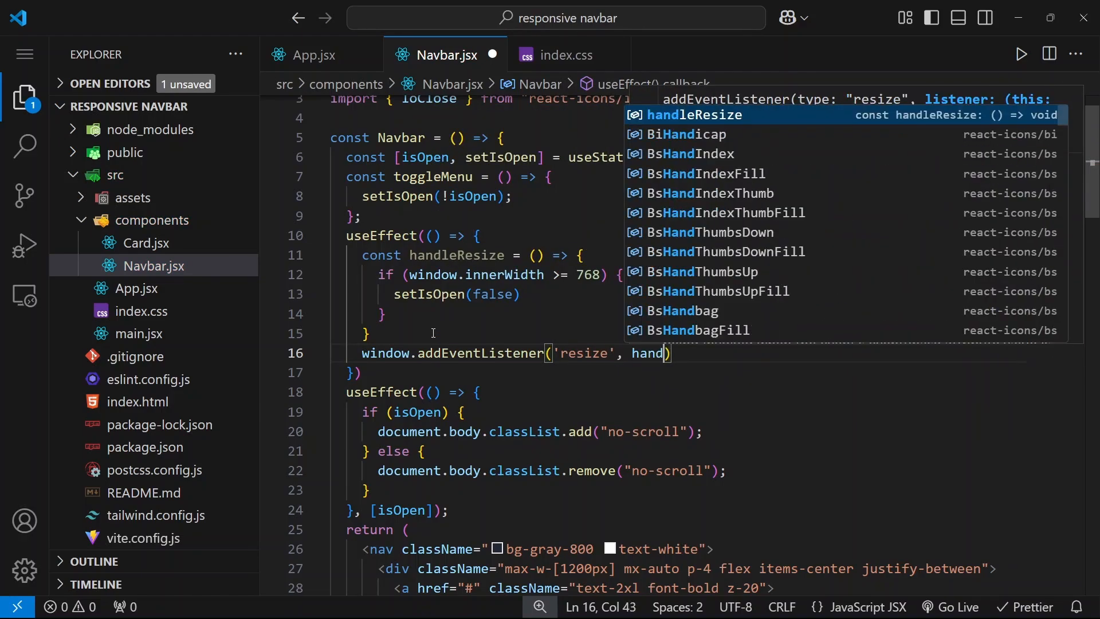
type("le")
key("Tab")
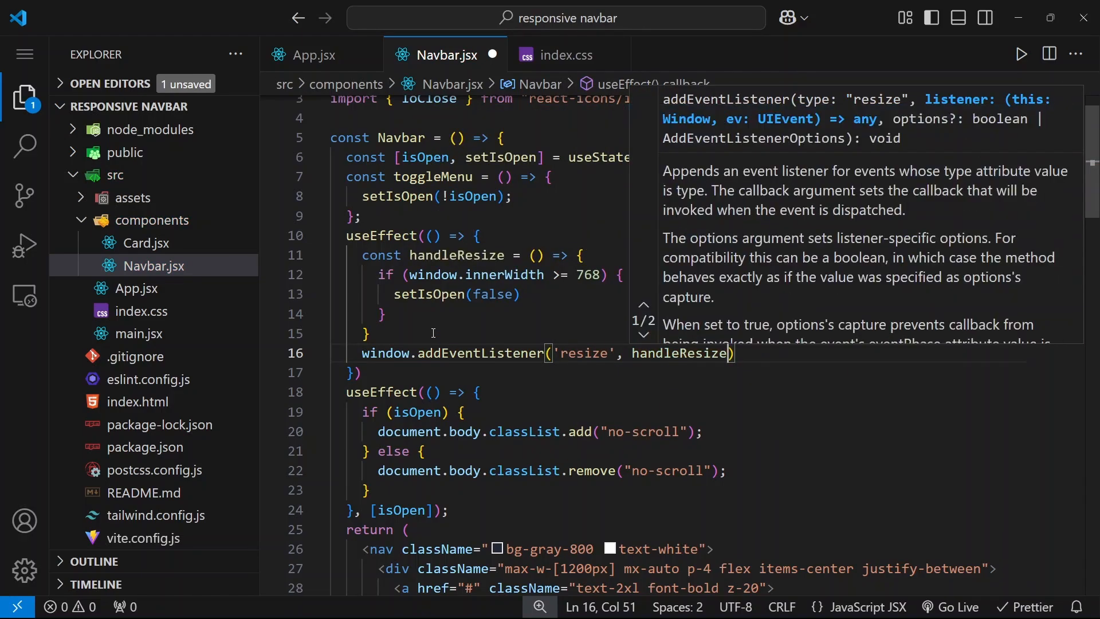
key("End")
key("Return")
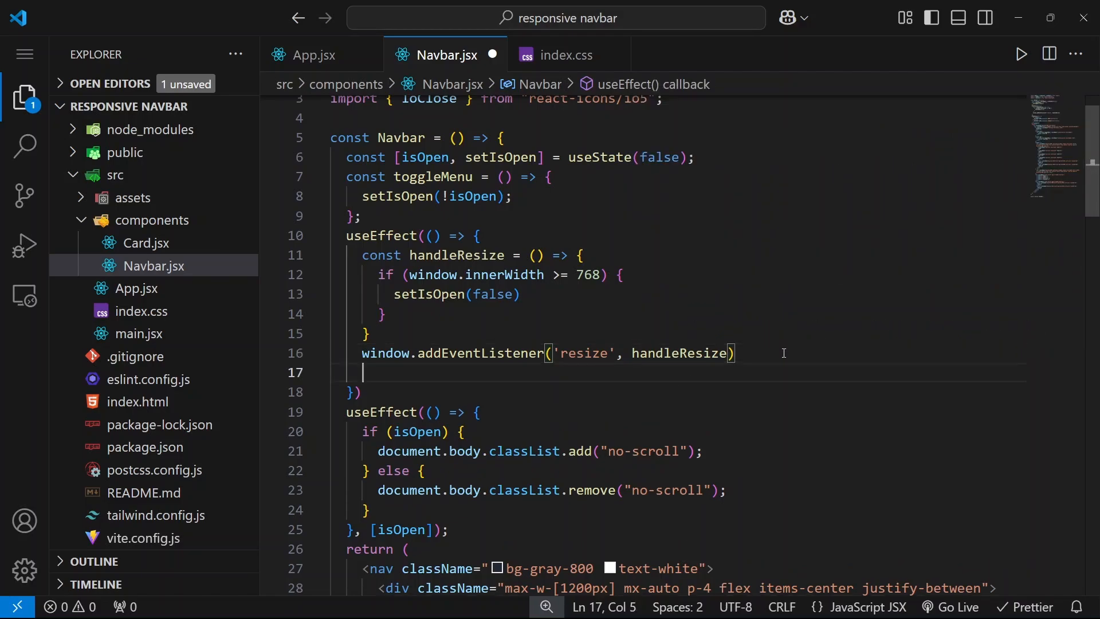
- Return a cleanup removing the resize listener, give the effect empty deps, and save
key("Return")
type("return")
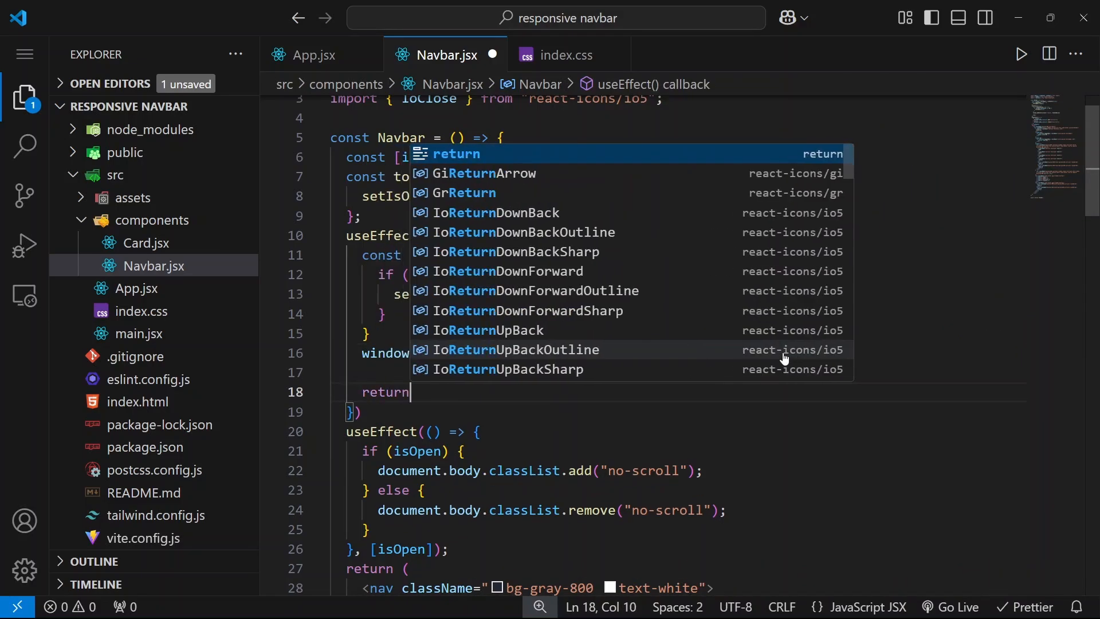
type(" ()")
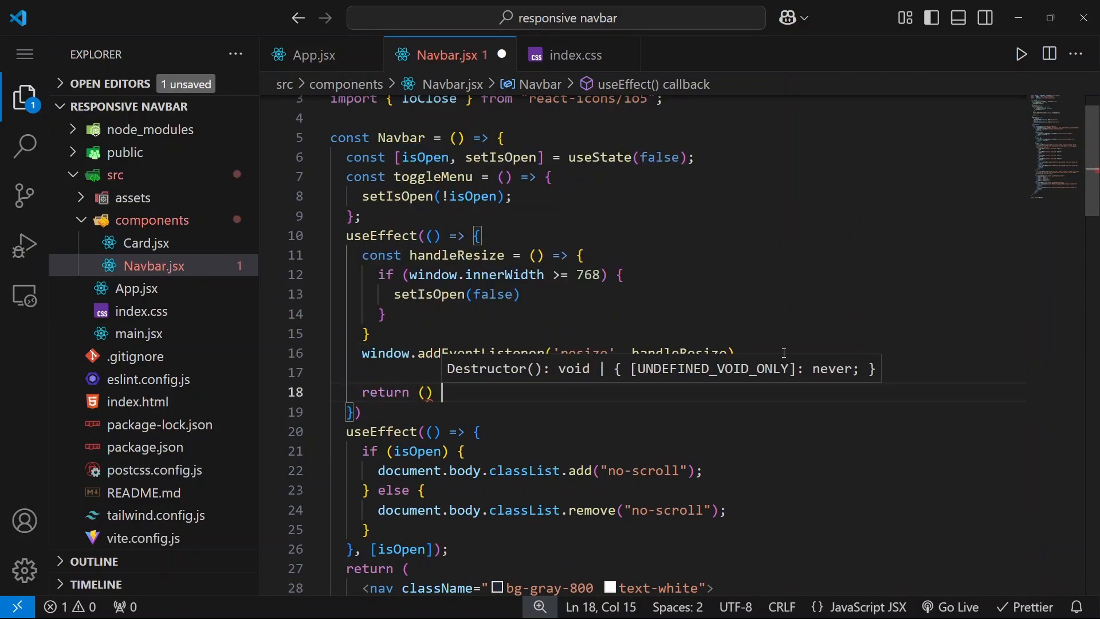
type(" => {")
key("Return")
type("window.")
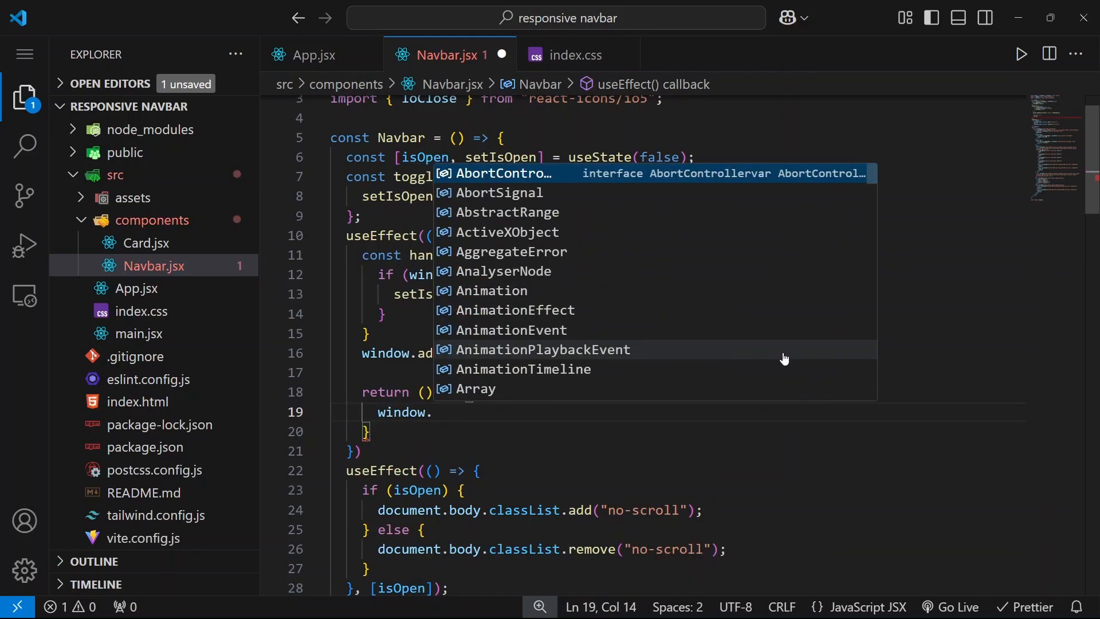
type("removeEventListener")
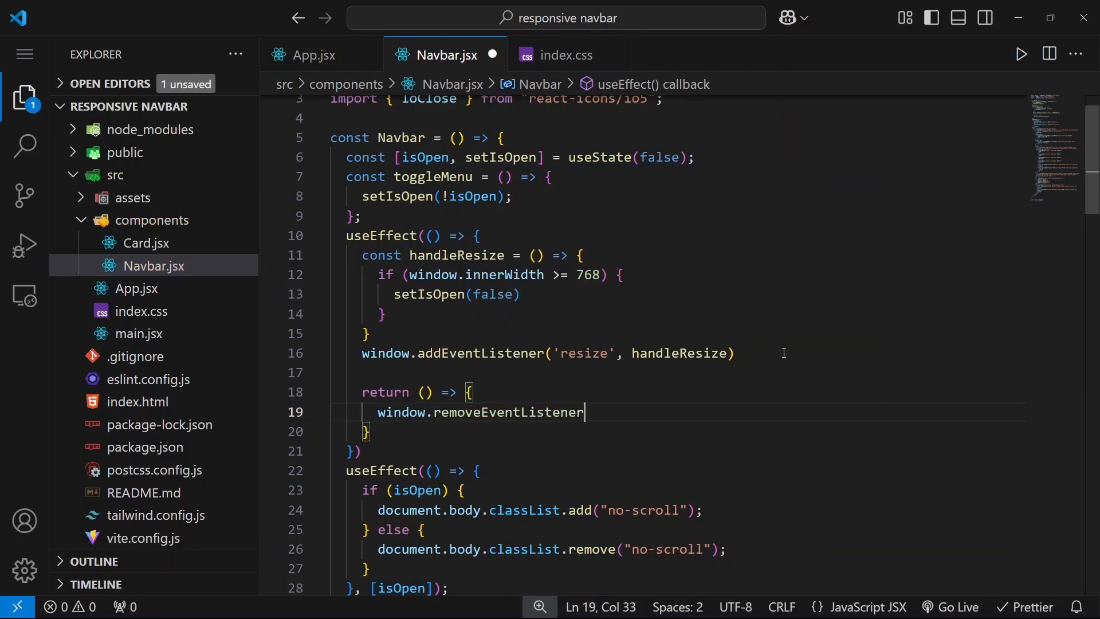
type("('resize")
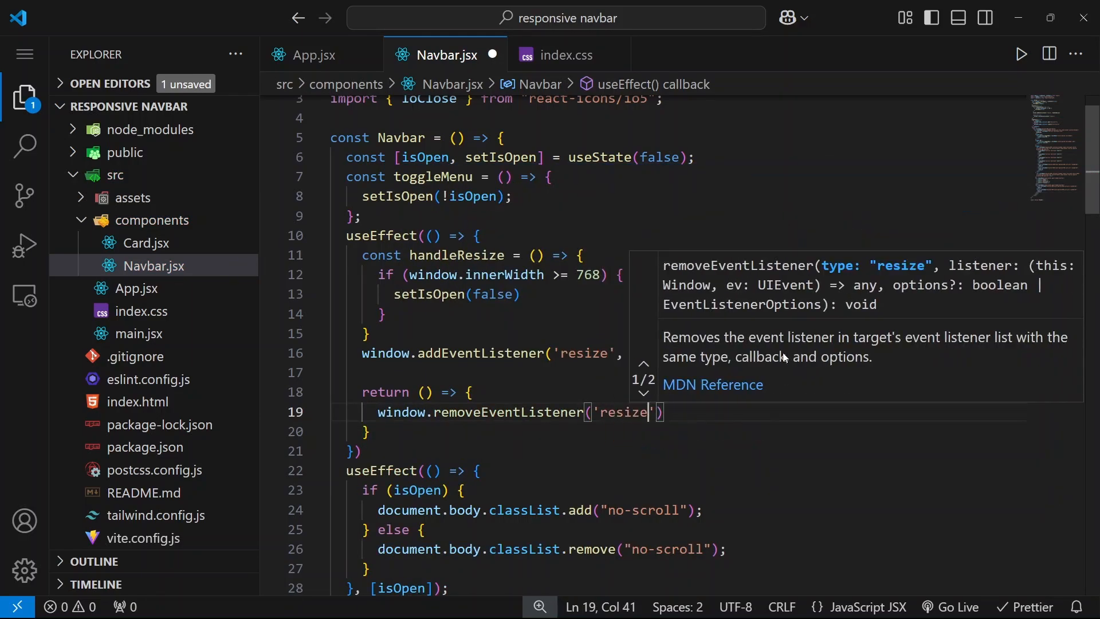
type("', ha")
key("Tab")
left_click(356, 452)
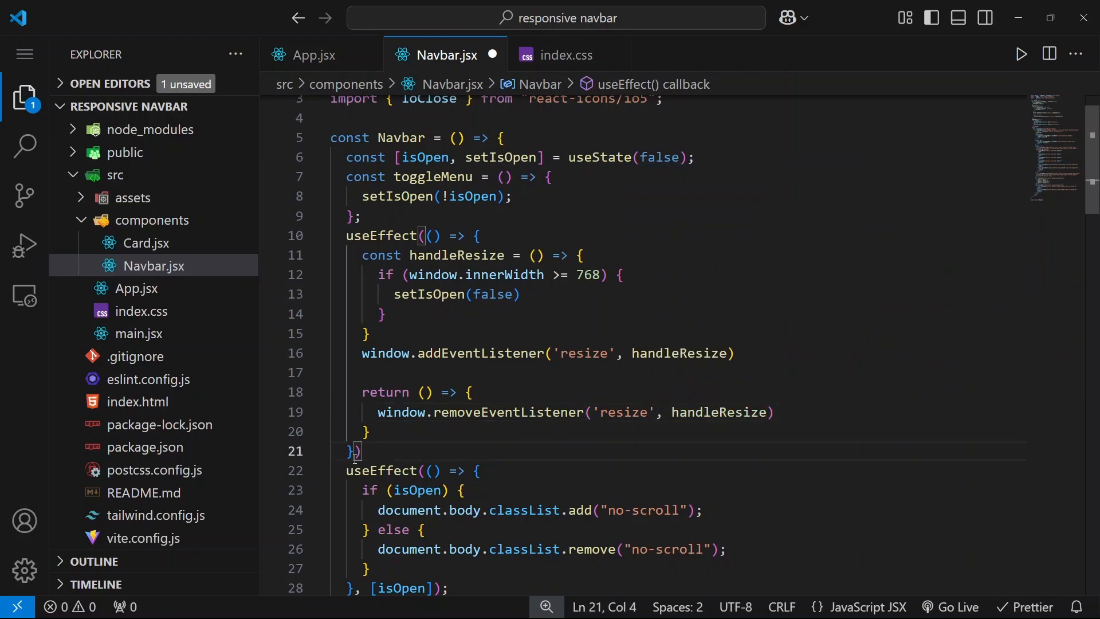
type(", [")
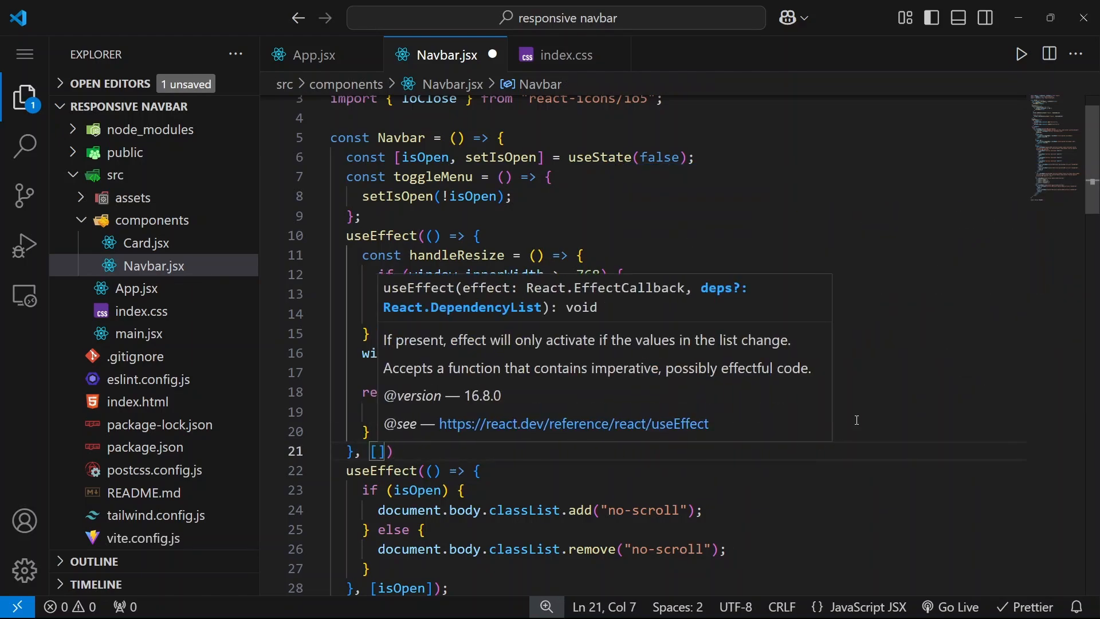
left_click(873, 395)
key("ctrl+s")
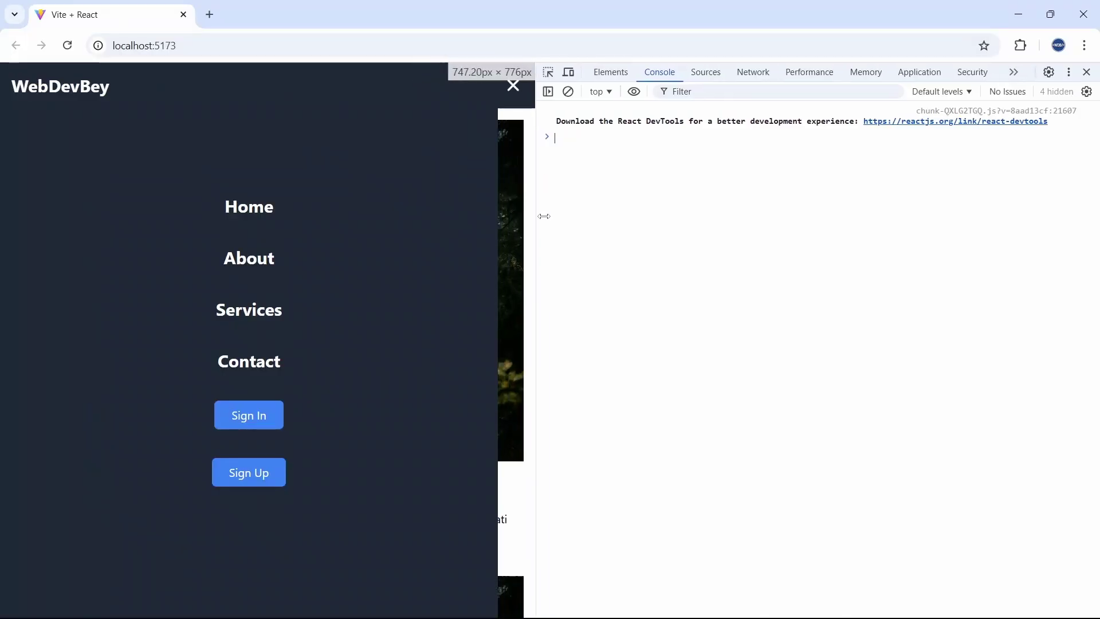
- Widen past 768px to see the menu close, then reopen it at mobile width
mouse_move(499, 216)
left_mouse_down()
mouse_move(590, 221)
mouse_move(539, 215)
left_mouse_up()
left_click(504, 88)
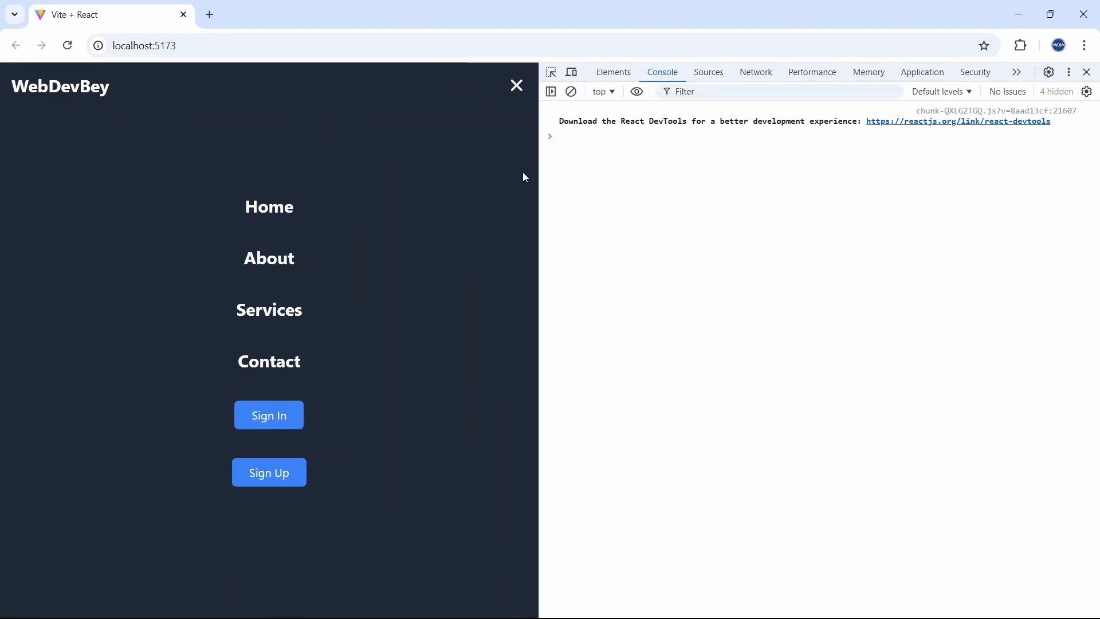
left_click_drag(539, 212, 549, 212)
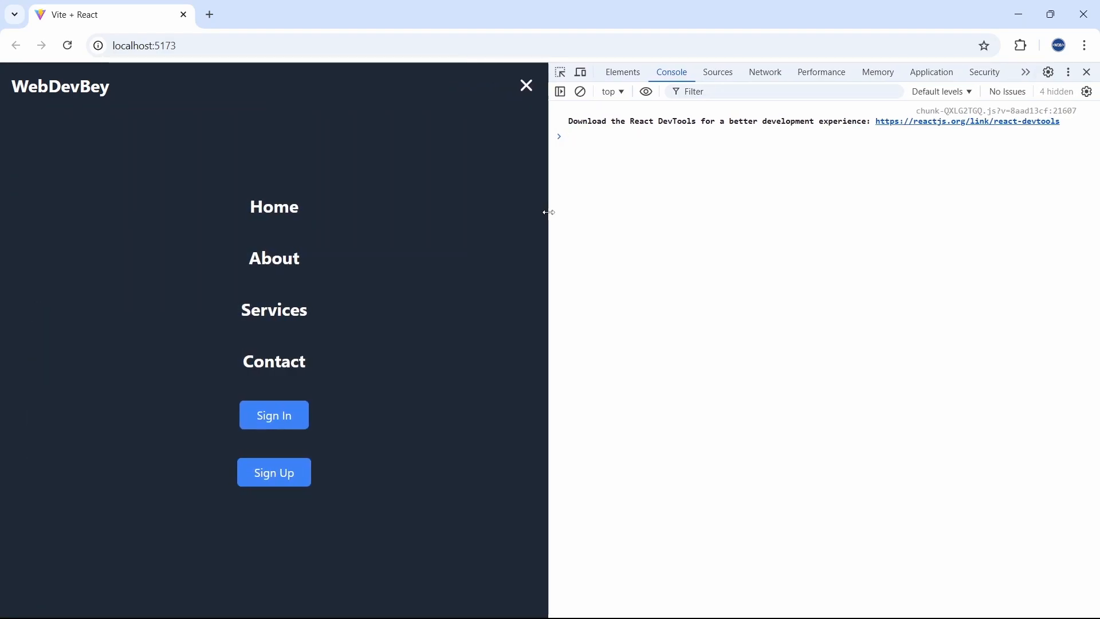